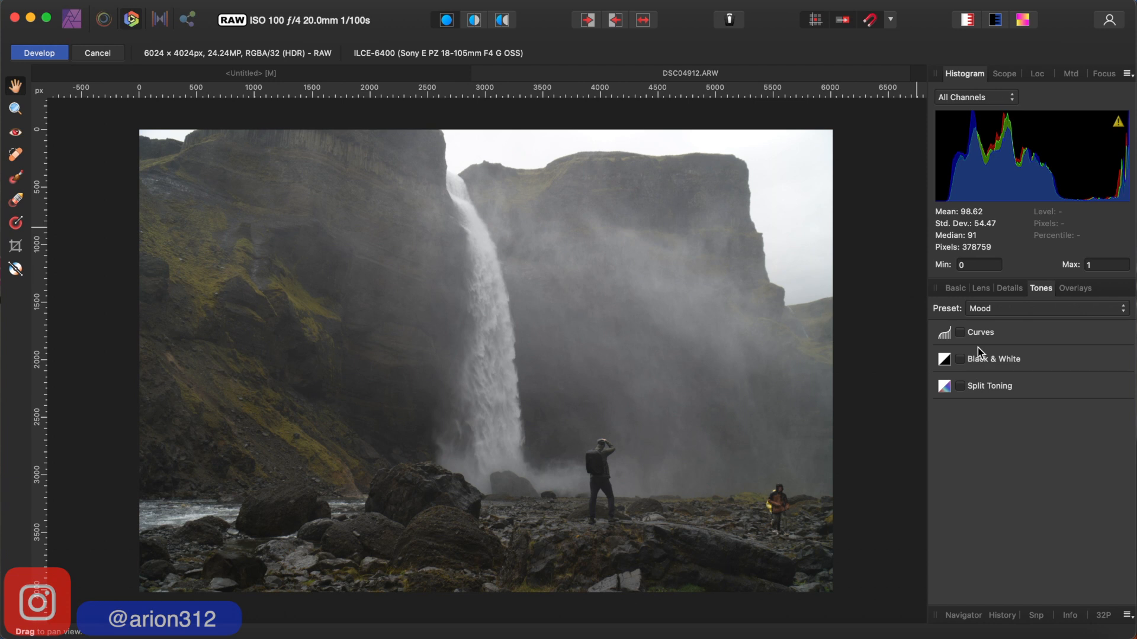
- Enable the Profiles adjustment in the basic settings and set the output profile to Adobe RGB (1998)
{"action": "left_click", "coordinate": [955, 289]}
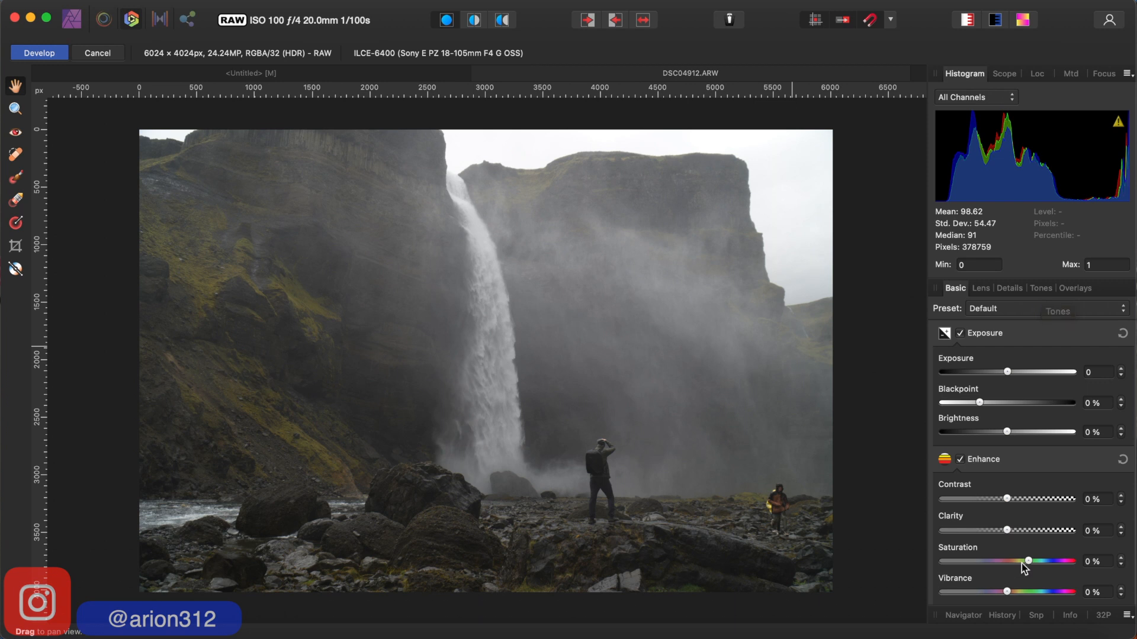
{"action": "scroll", "coordinate": [1021, 563], "scroll_direction": "down", "scroll_amount": 3}
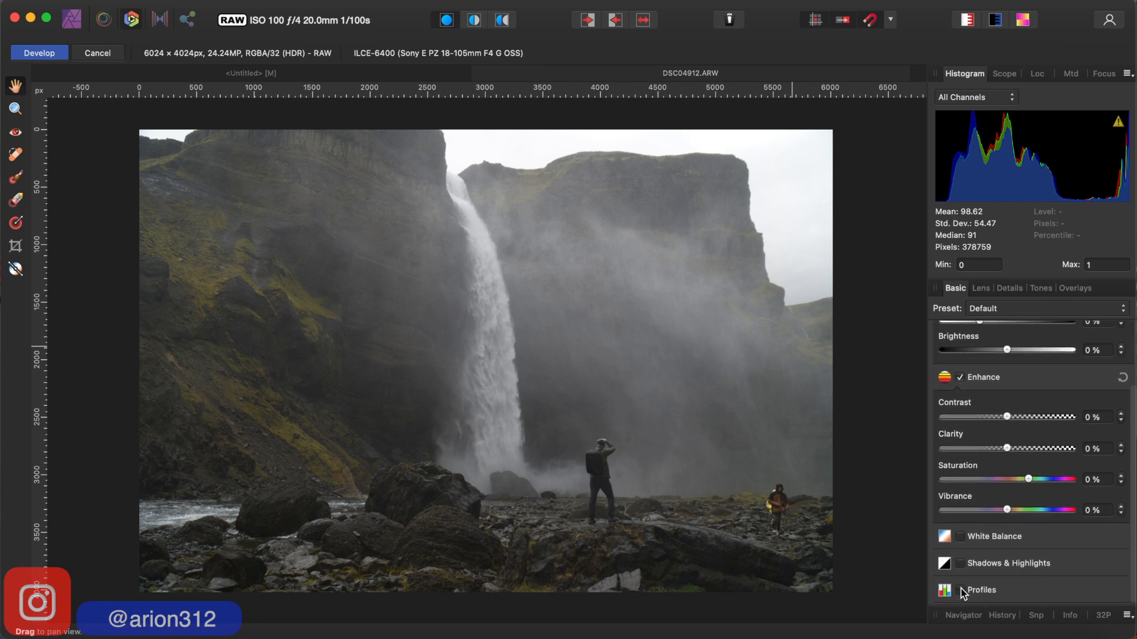
{"action": "left_click", "coordinate": [960, 588]}
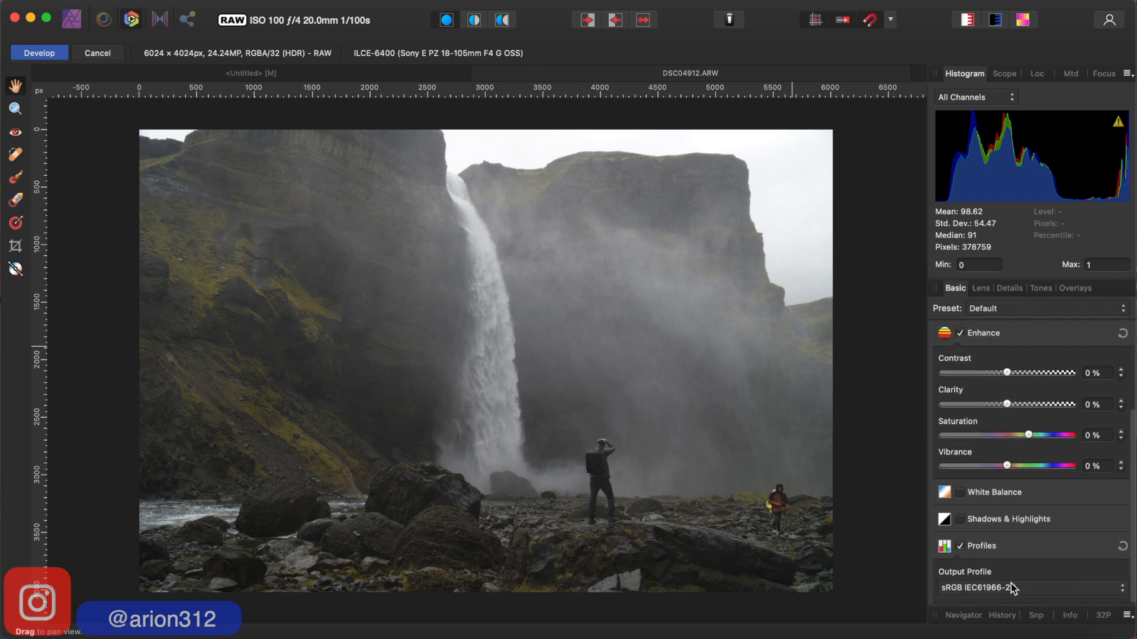
{"action": "left_click", "coordinate": [1122, 592]}
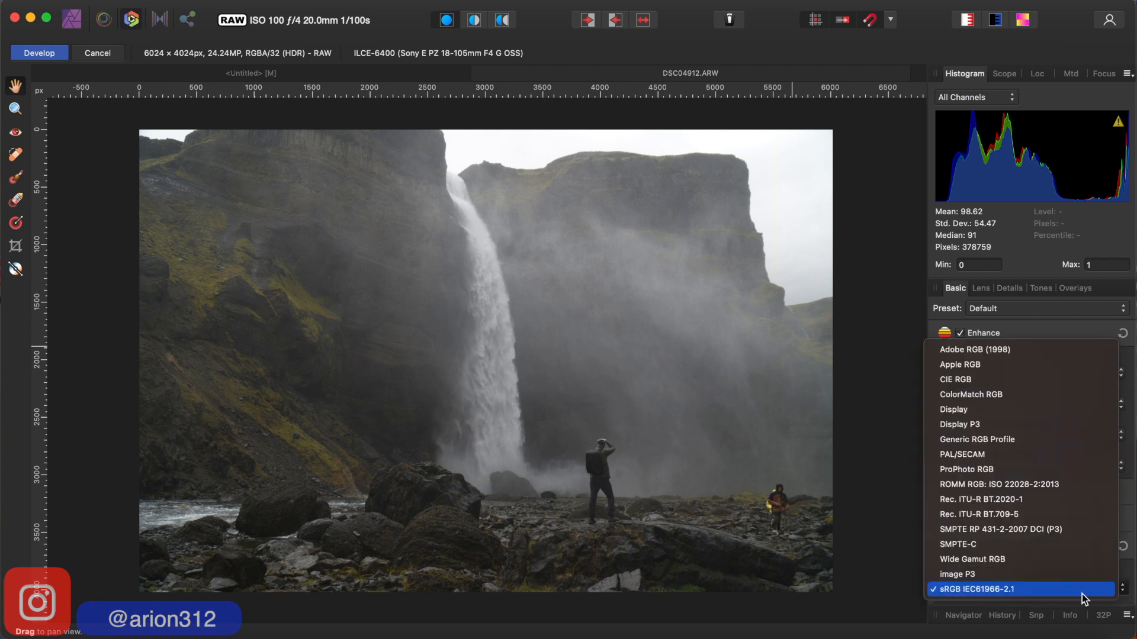
{"action": "left_click", "coordinate": [1021, 355]}
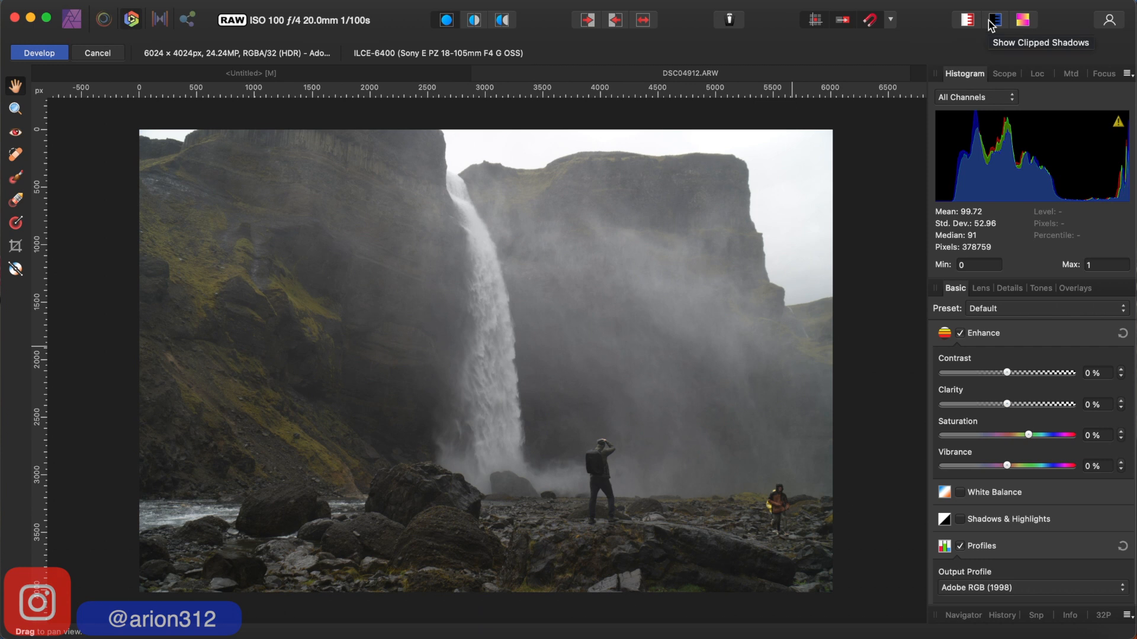
- Turn on the clipped highlights overlay for the photo
{"action": "left_click", "coordinate": [967, 22]}
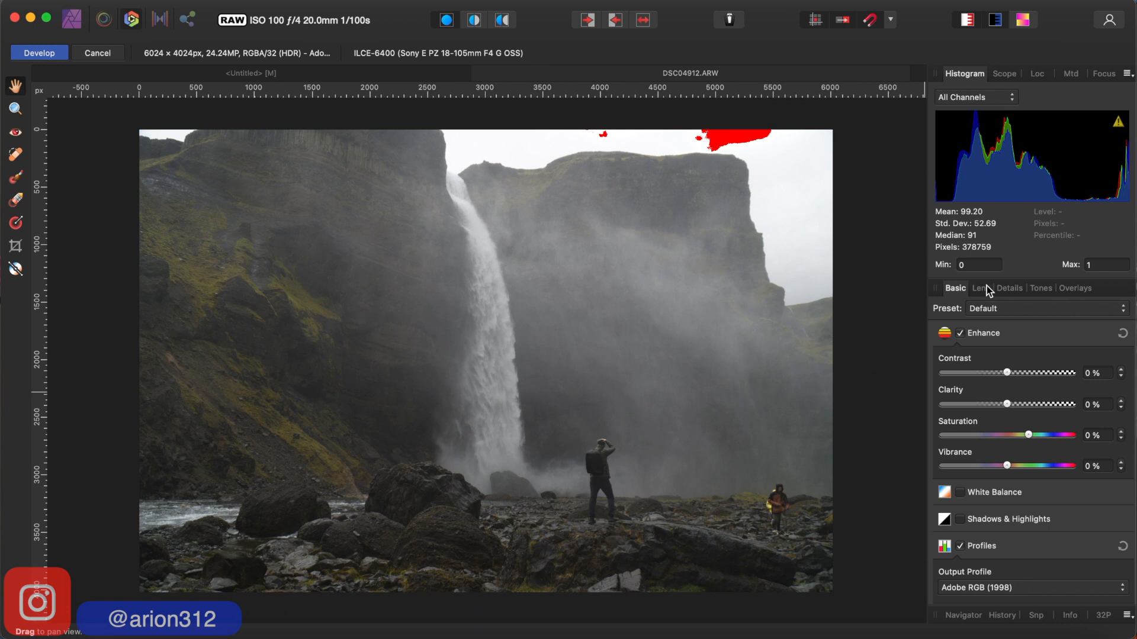
{"action": "left_click", "coordinate": [965, 20]}
{"action": "left_click", "coordinate": [966, 19]}
- Enable the Black & White conversion in the tone settings and lower Red to 54%
{"action": "left_click", "coordinate": [1035, 289]}
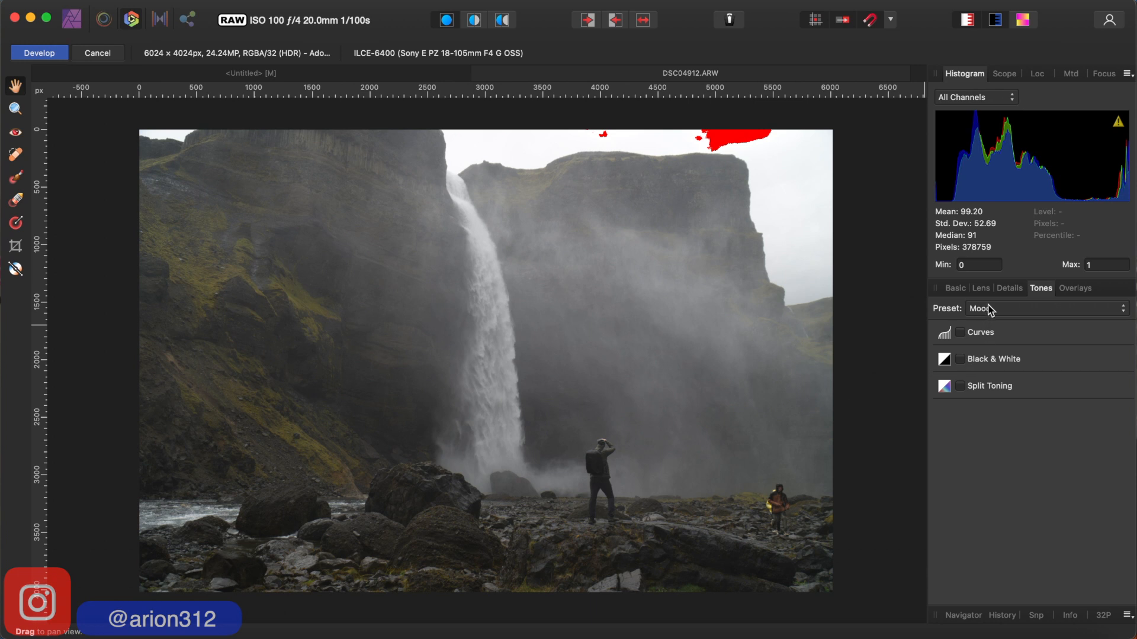
{"action": "left_click", "coordinate": [962, 360]}
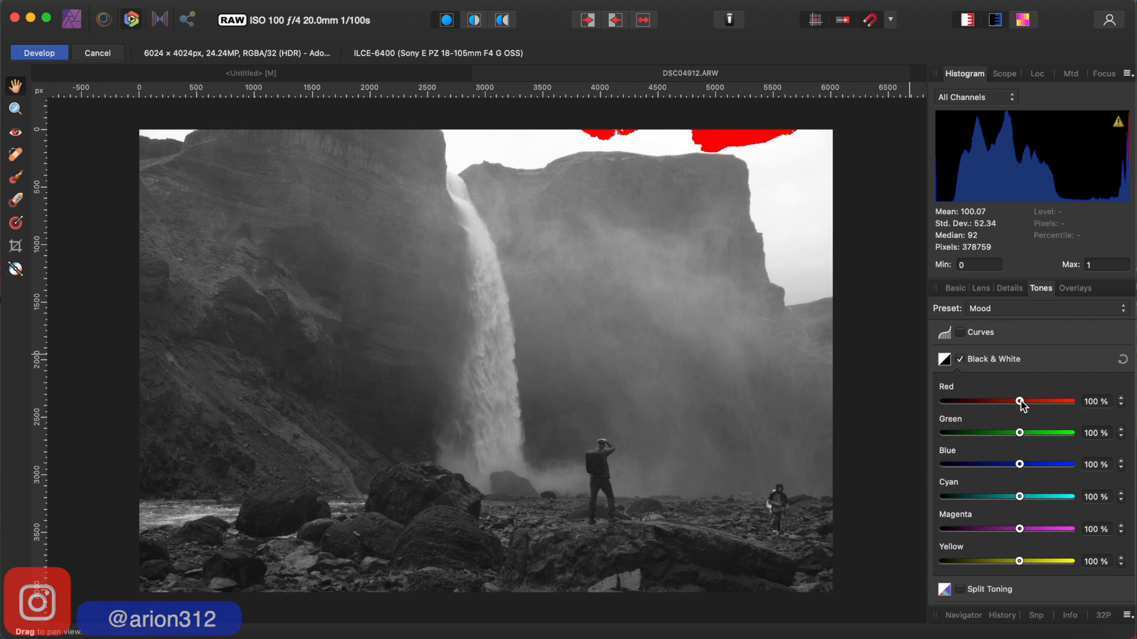
{"action": "mouse_move", "coordinate": [1020, 402]}
{"action": "left_mouse_down"}
{"action": "mouse_move", "coordinate": [919, 421]}
{"action": "mouse_move", "coordinate": [1029, 422]}
{"action": "mouse_move", "coordinate": [1012, 422]}
{"action": "left_mouse_up"}
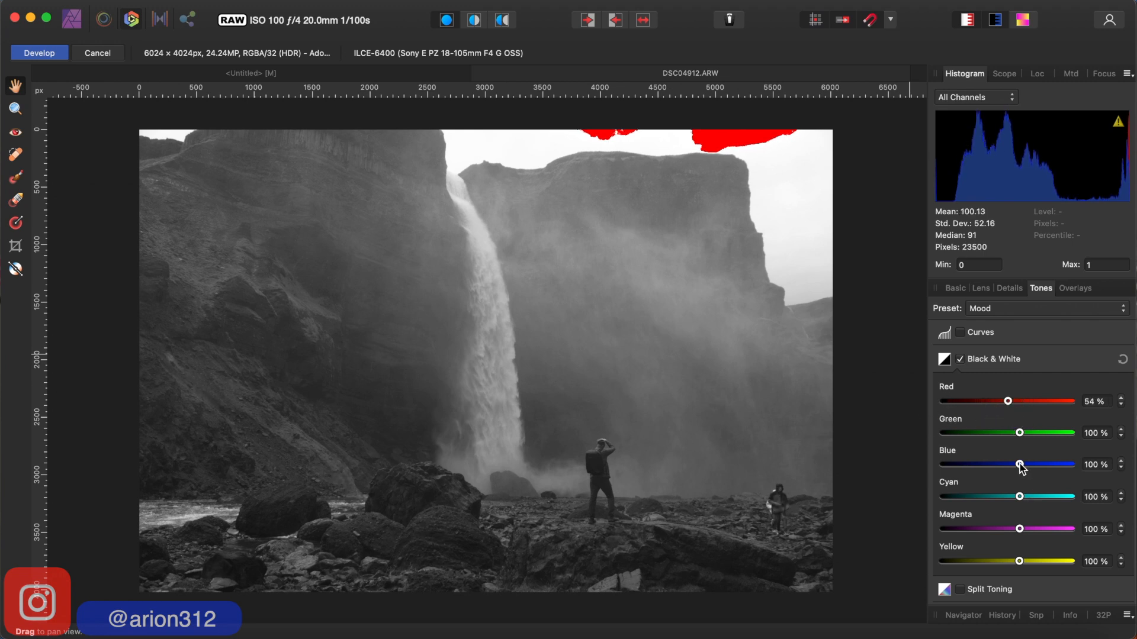
- Lower all six Black & White colour channels to -200%
{"action": "left_click_drag", "start_coordinate": [1021, 466], "coordinate": [944, 499]}
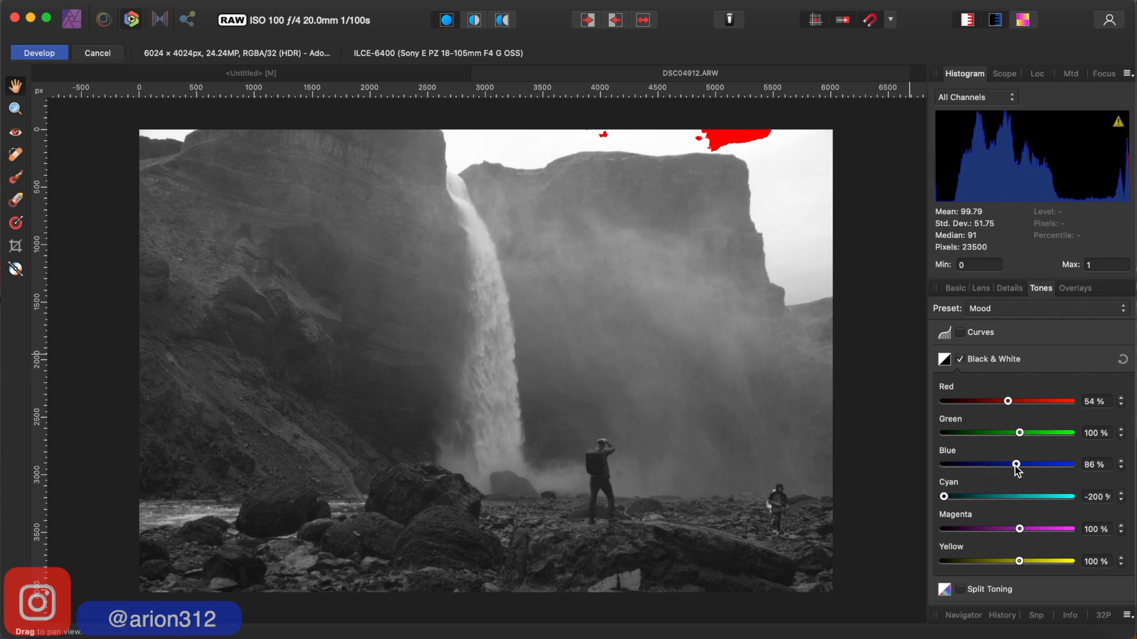
{"action": "left_click_drag", "start_coordinate": [1016, 467], "coordinate": [943, 472]}
{"action": "left_click_drag", "start_coordinate": [1019, 433], "coordinate": [930, 434]}
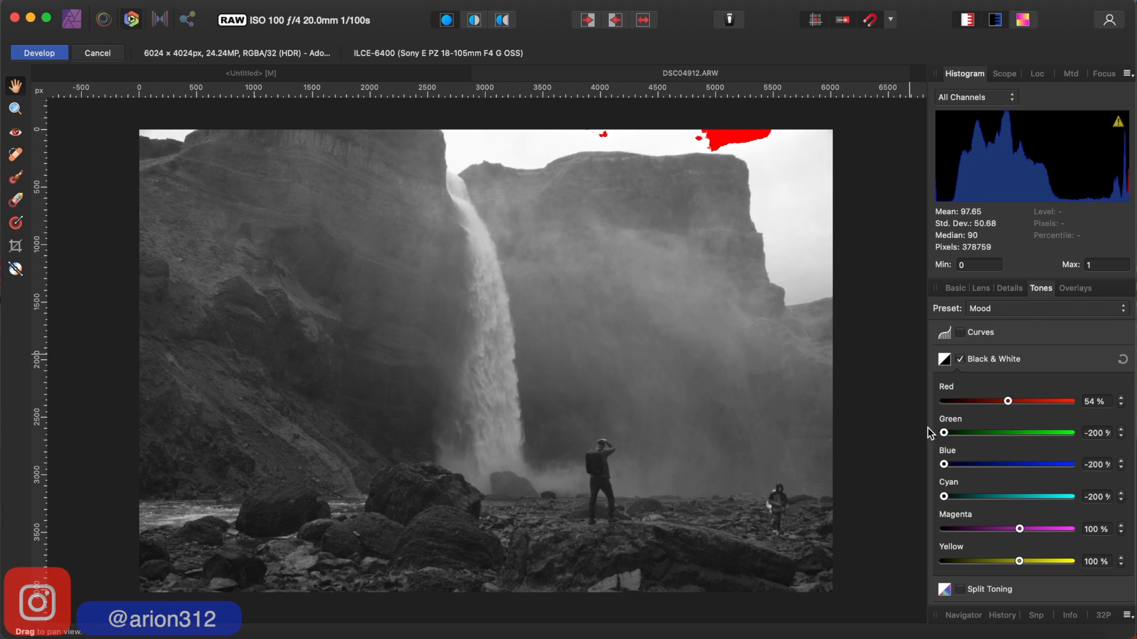
{"action": "left_click_drag", "start_coordinate": [1012, 406], "coordinate": [933, 411]}
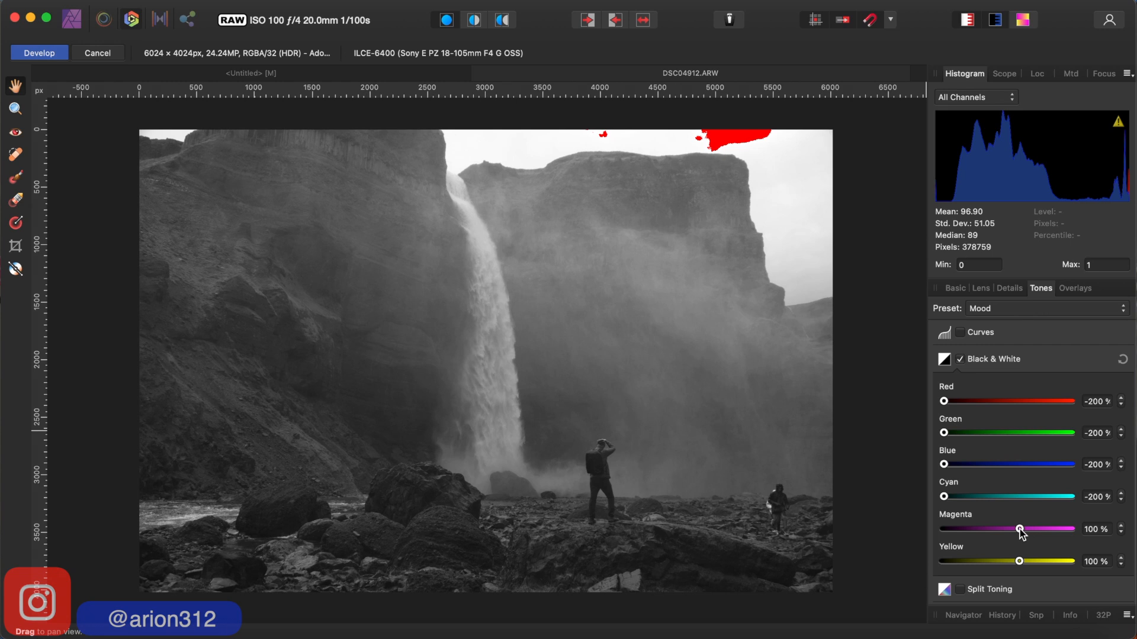
{"action": "left_click_drag", "start_coordinate": [1019, 529], "coordinate": [937, 533]}
{"action": "left_click_drag", "start_coordinate": [1019, 562], "coordinate": [936, 565]}
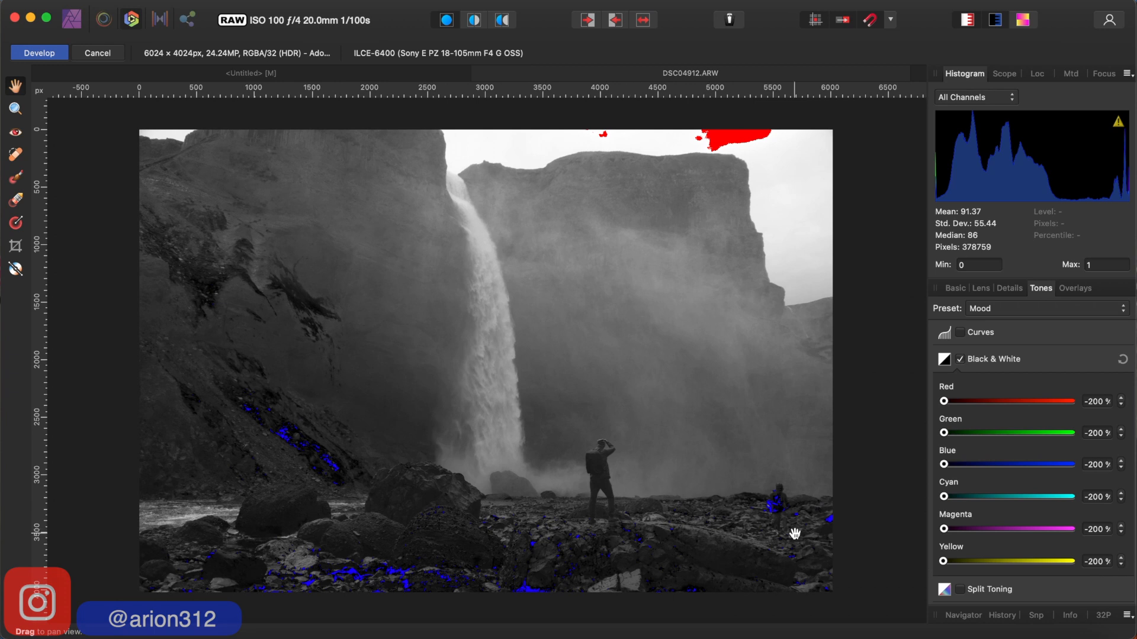
- Set the Black & White mix to Yellow 80%, Magenta 65%, Cyan 77%, Blue 86%, Green 89% and Red 79%
{"action": "left_click_drag", "start_coordinate": [943, 562], "coordinate": [1013, 562]}
{"action": "left_click_drag", "start_coordinate": [944, 528], "coordinate": [1011, 529]}
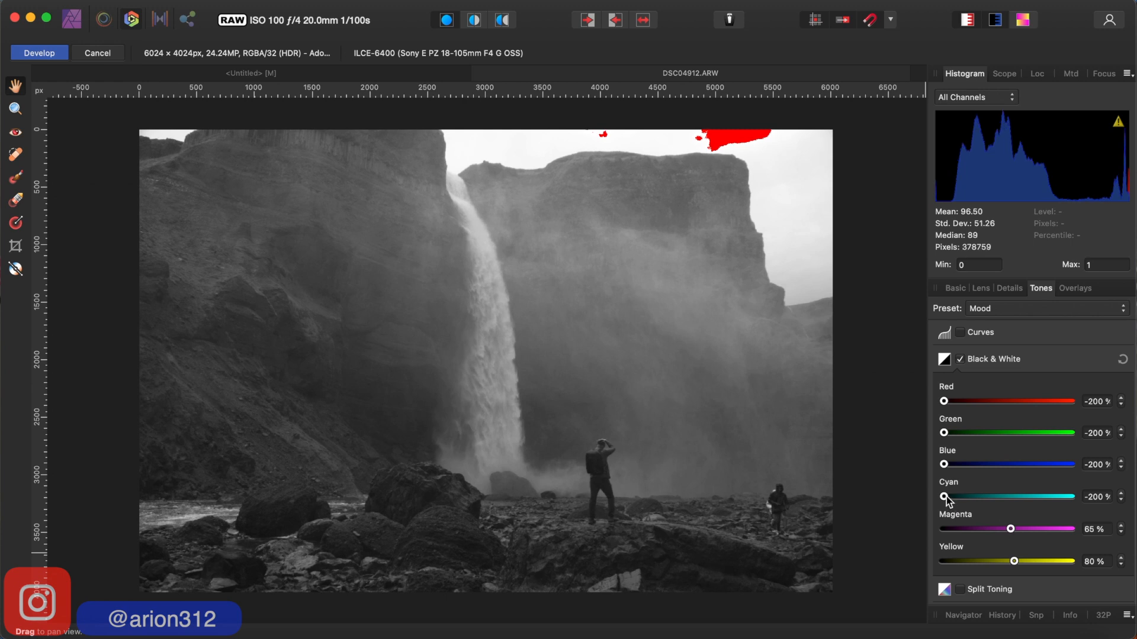
{"action": "left_click_drag", "start_coordinate": [945, 495], "coordinate": [1014, 496]}
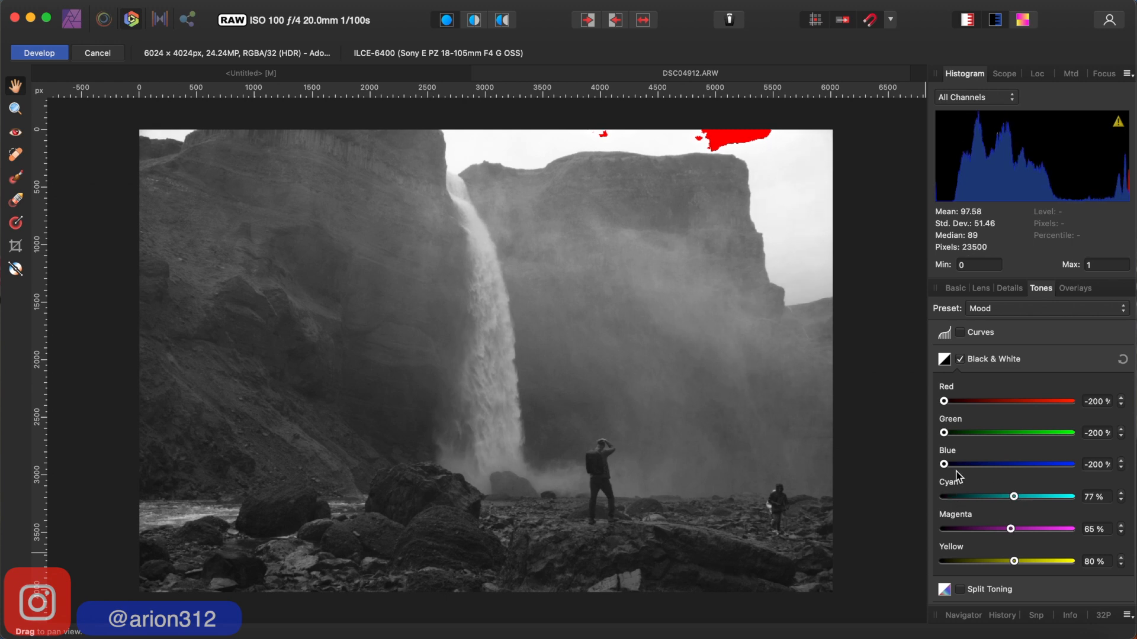
{"action": "left_click_drag", "start_coordinate": [943, 465], "coordinate": [1016, 465]}
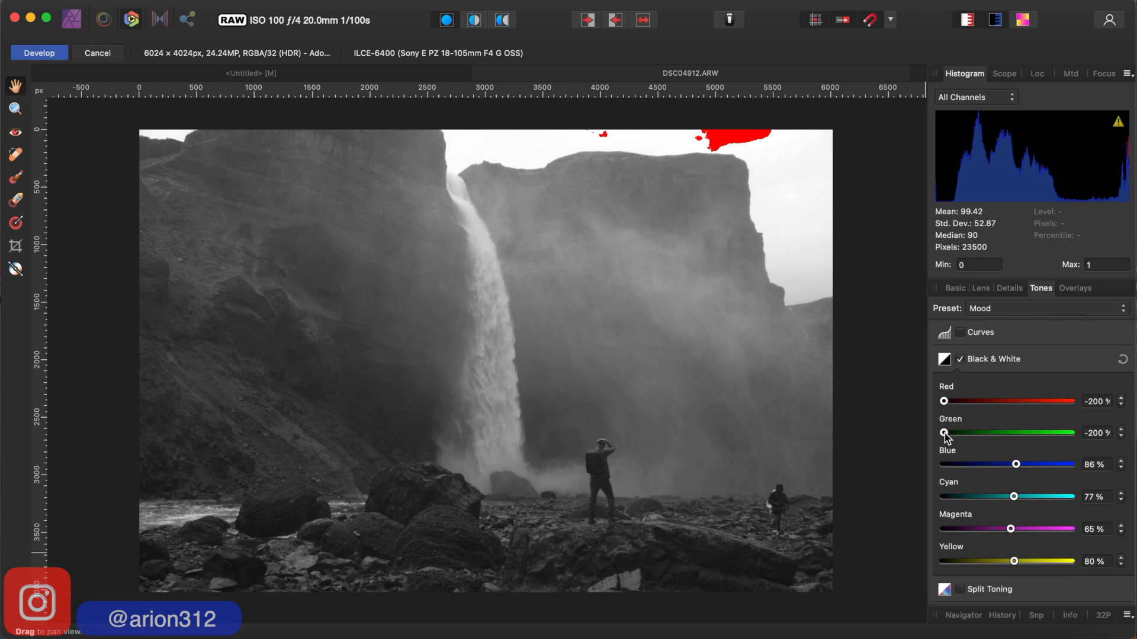
{"action": "left_click_drag", "start_coordinate": [944, 433], "coordinate": [1017, 433]}
{"action": "left_click_drag", "start_coordinate": [944, 401], "coordinate": [1014, 401]}
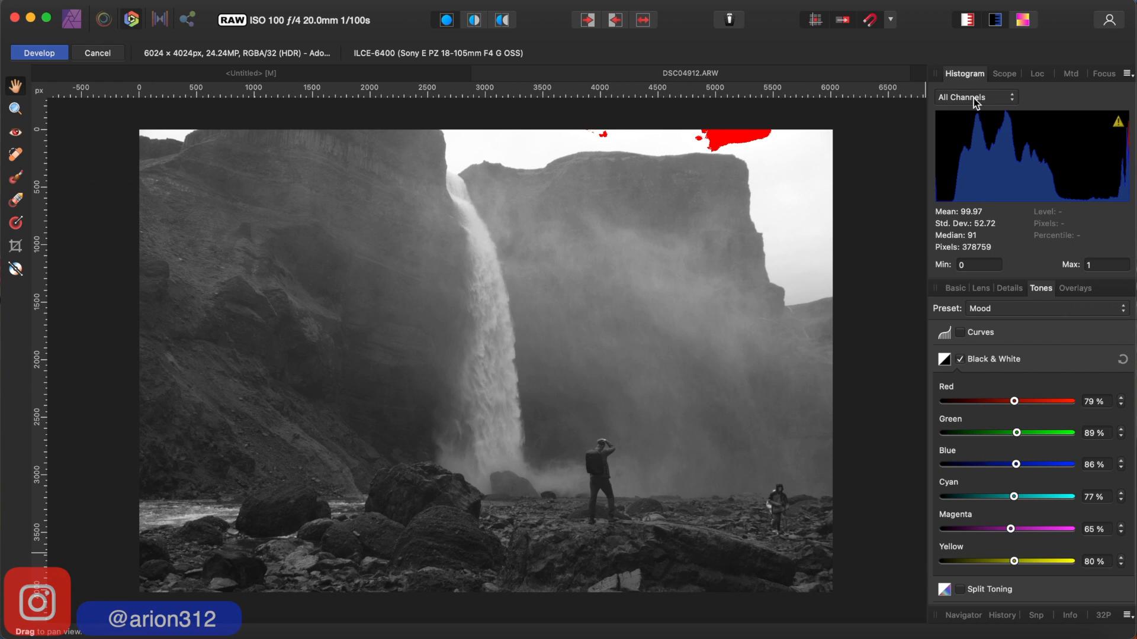
- Toggle the clipped highlights overlay off and on to compare the sky with and without it
{"action": "left_click", "coordinate": [964, 22]}
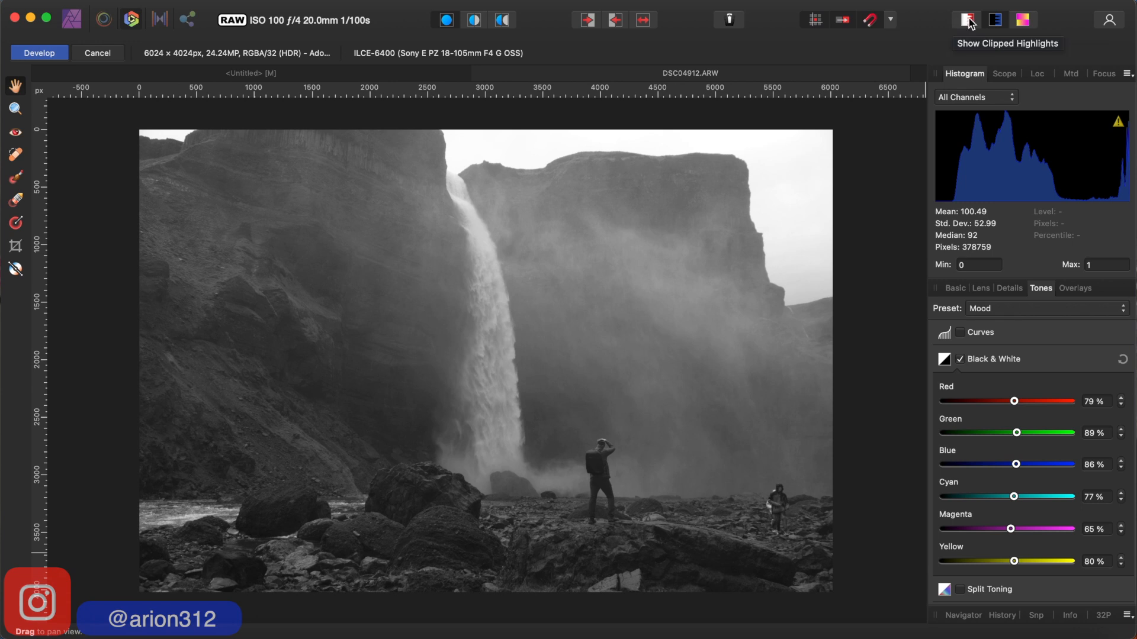
{"action": "left_click", "coordinate": [967, 22]}
{"action": "left_click", "coordinate": [969, 22]}
{"action": "left_click", "coordinate": [961, 22]}
- Try lower and higher exposure values in the basic settings and reset Exposure to 0
{"action": "left_click", "coordinate": [956, 288]}
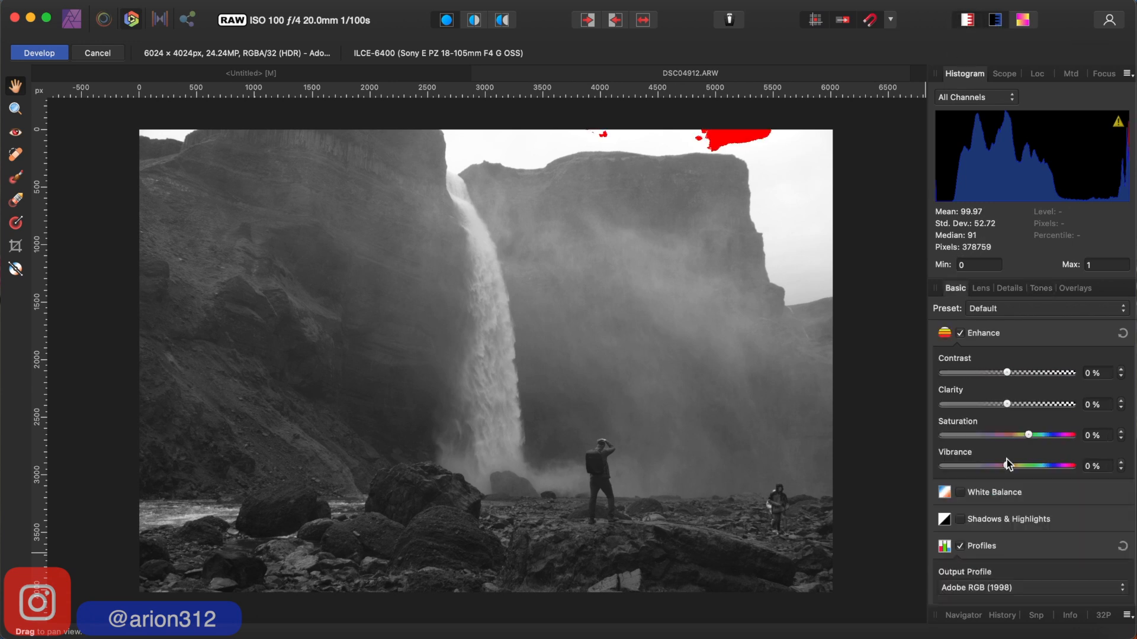
{"action": "scroll", "coordinate": [1007, 459], "scroll_direction": "up", "scroll_amount": 5}
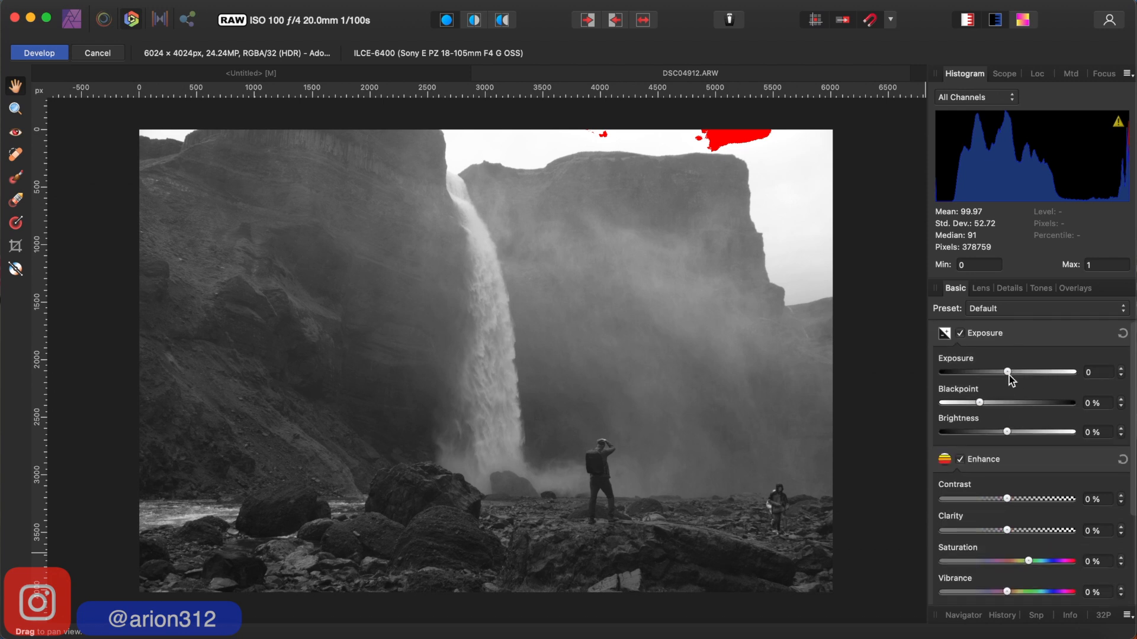
{"action": "left_click_drag", "start_coordinate": [1008, 372], "coordinate": [1004, 372]}
{"action": "left_click_drag", "start_coordinate": [993, 376], "coordinate": [1010, 378]}
{"action": "double_click", "coordinate": [1009, 372]}
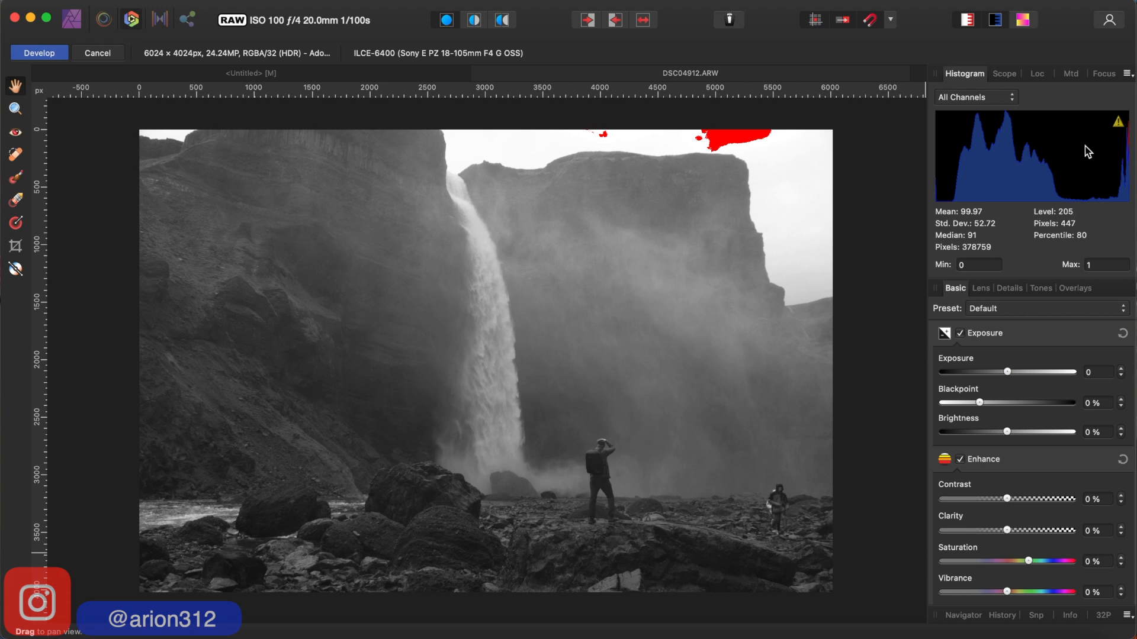
- Adjust the Black & White mix in the tone settings to Red 30%, Green 59% and Blue 11%
{"action": "left_click", "coordinate": [1040, 288]}
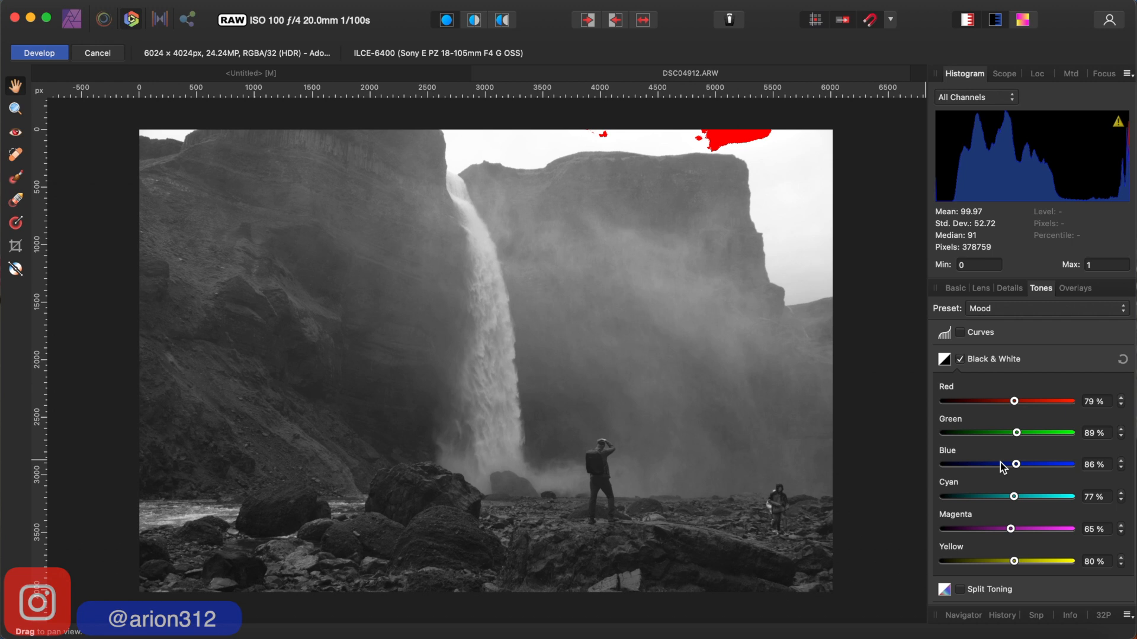
{"action": "left_click_drag", "start_coordinate": [1014, 402], "coordinate": [1018, 405]}
{"action": "left_click_drag", "start_coordinate": [1017, 402], "coordinate": [1001, 405]}
{"action": "left_click_drag", "start_coordinate": [1017, 433], "coordinate": [1010, 432]}
{"action": "left_click_drag", "start_coordinate": [1015, 465], "coordinate": [998, 468]}
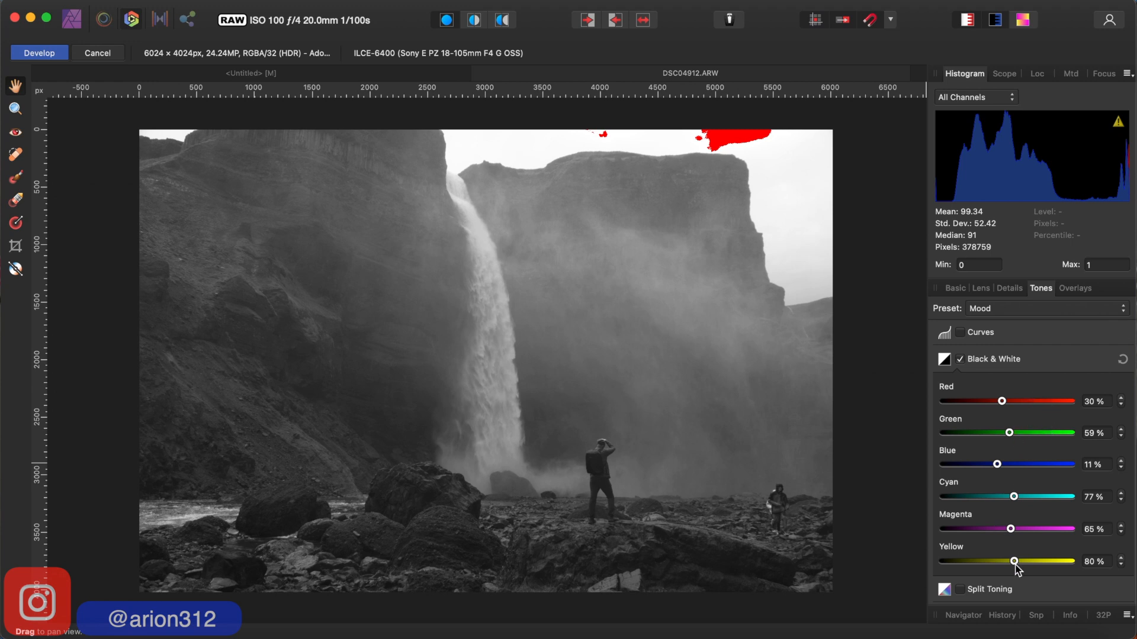
- Set the Black & White mix's Yellow to 89%, Cyan to 70% and Magenta to 41%, keeping Red at 30%
{"action": "left_click_drag", "start_coordinate": [1015, 564], "coordinate": [1017, 564]}
{"action": "left_click_drag", "start_coordinate": [1014, 497], "coordinate": [1012, 498]}
{"action": "left_click_drag", "start_coordinate": [1013, 532], "coordinate": [1005, 531]}
{"action": "left_click_drag", "start_coordinate": [1005, 531], "coordinate": [1007, 531]}
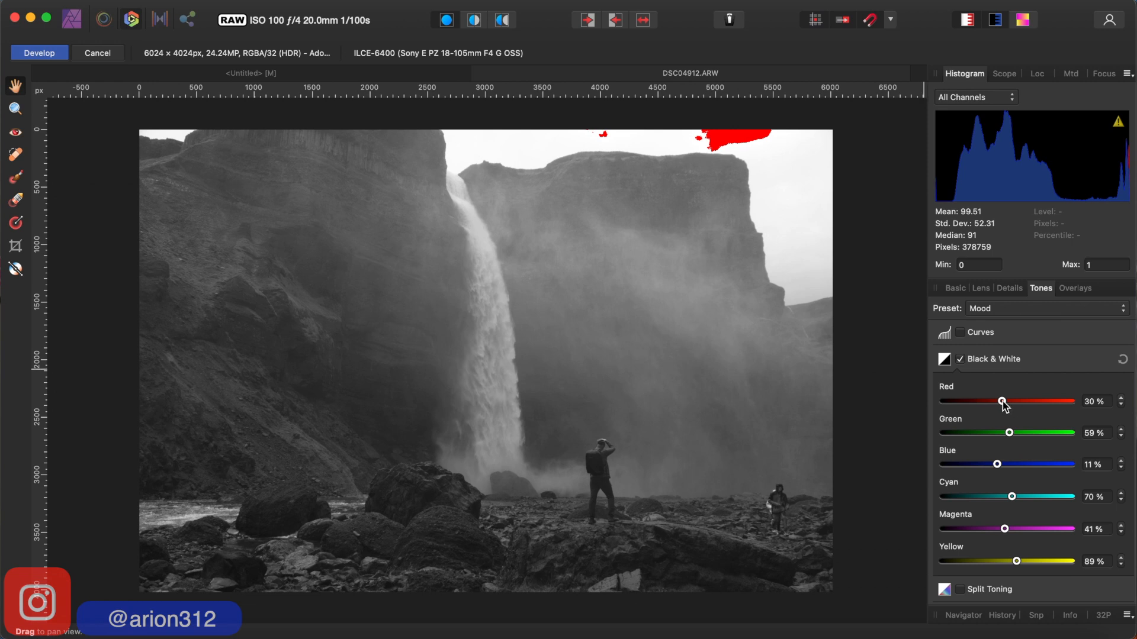
{"action": "mouse_move", "coordinate": [1004, 406]}
{"action": "left_mouse_down"}
{"action": "mouse_move", "coordinate": [964, 410]}
{"action": "mouse_move", "coordinate": [1002, 406]}
{"action": "left_mouse_up"}
- Set up a crop of the photo with a custom ratio of 4 x 5
{"action": "left_click", "coordinate": [15, 245]}
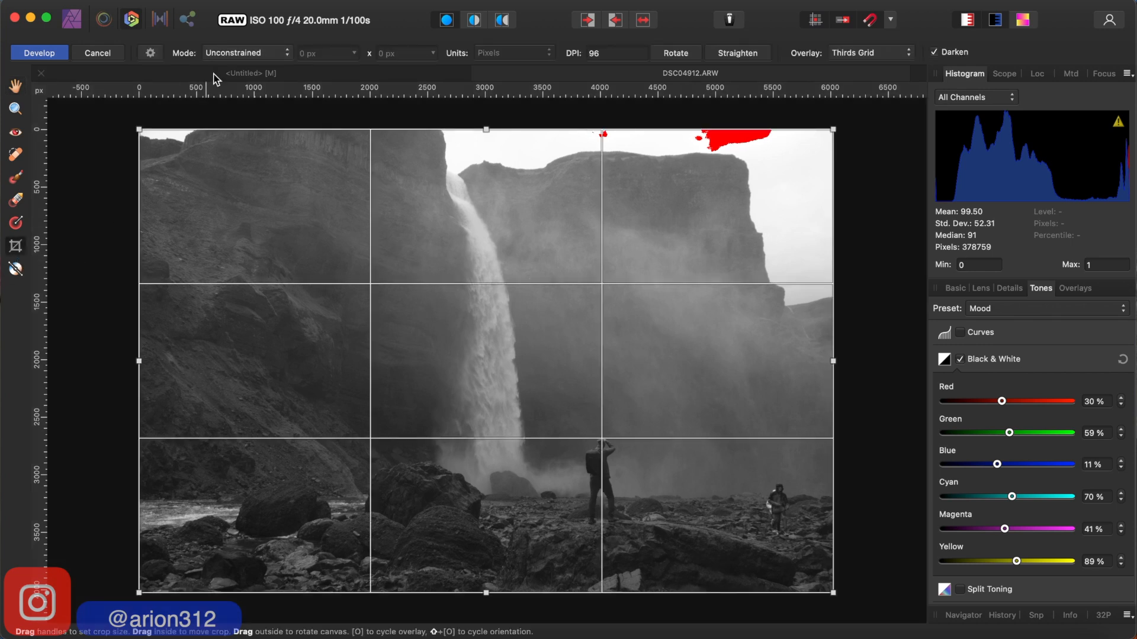
{"action": "left_click", "coordinate": [284, 53]}
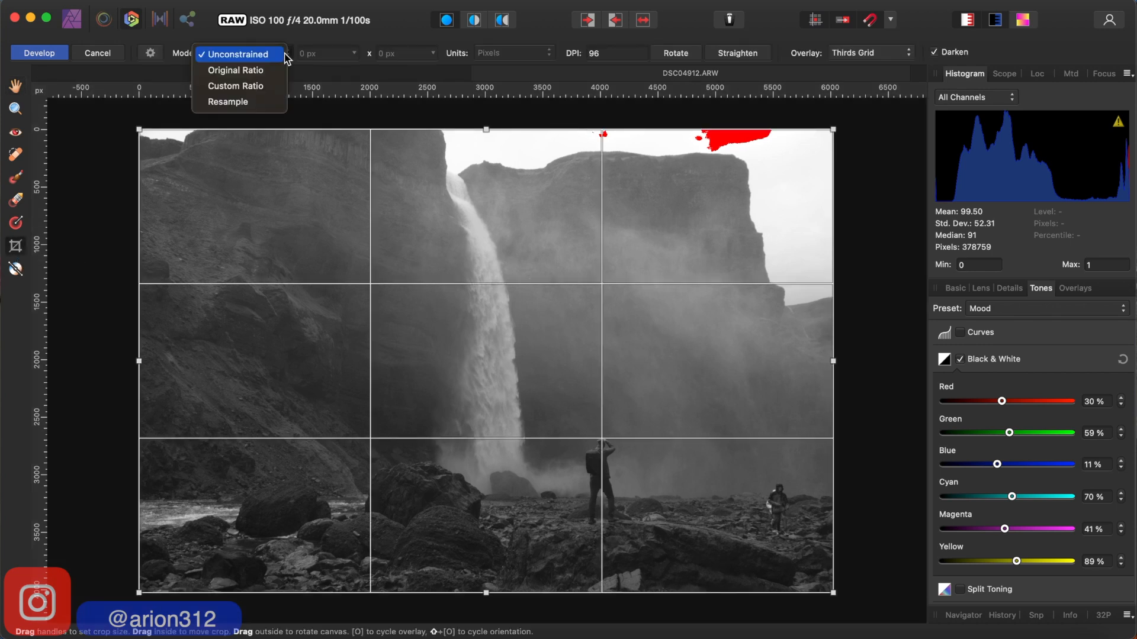
{"action": "left_click", "coordinate": [248, 86]}
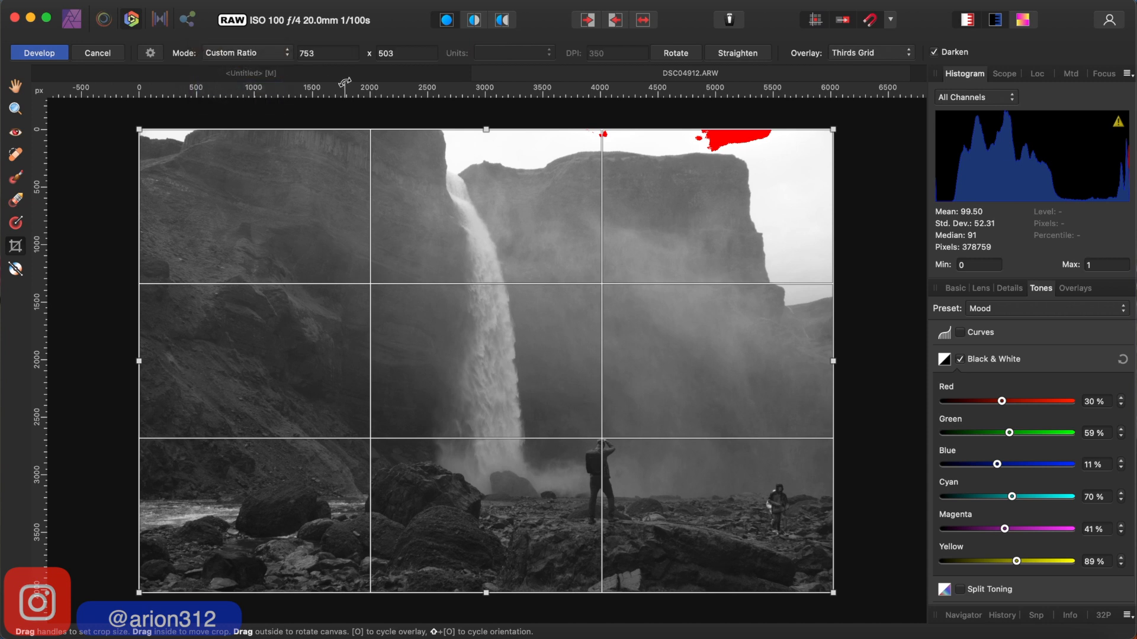
{"action": "left_click", "coordinate": [323, 52]}
{"action": "type", "text": "4"}
{"action": "key", "text": "Tab"}
{"action": "type", "text": "5"}
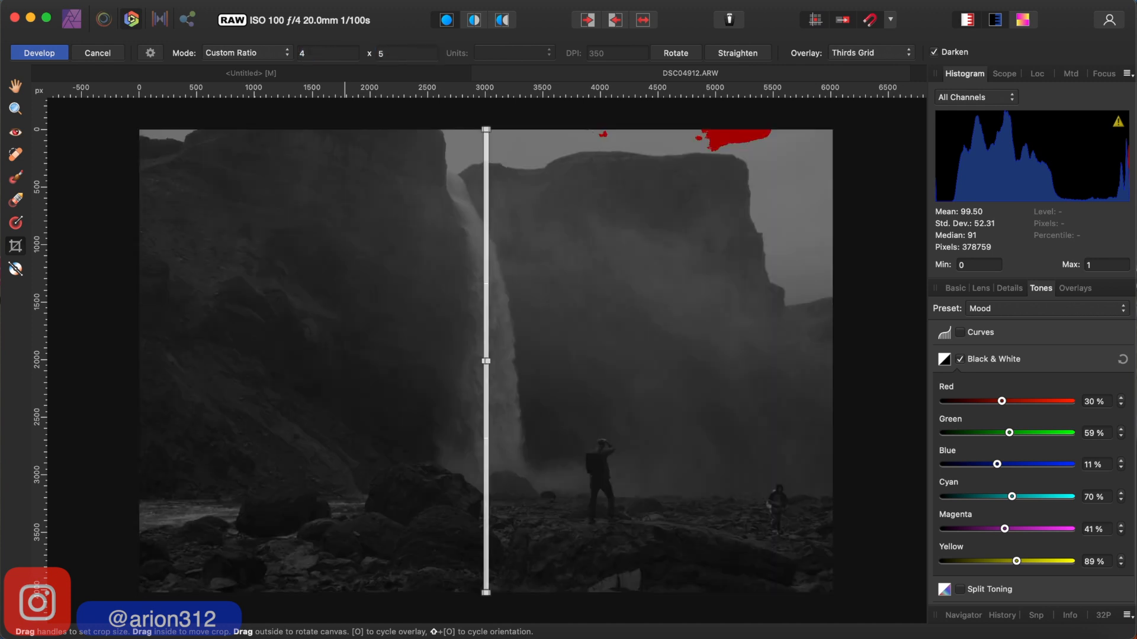
{"action": "key", "text": "Return"}
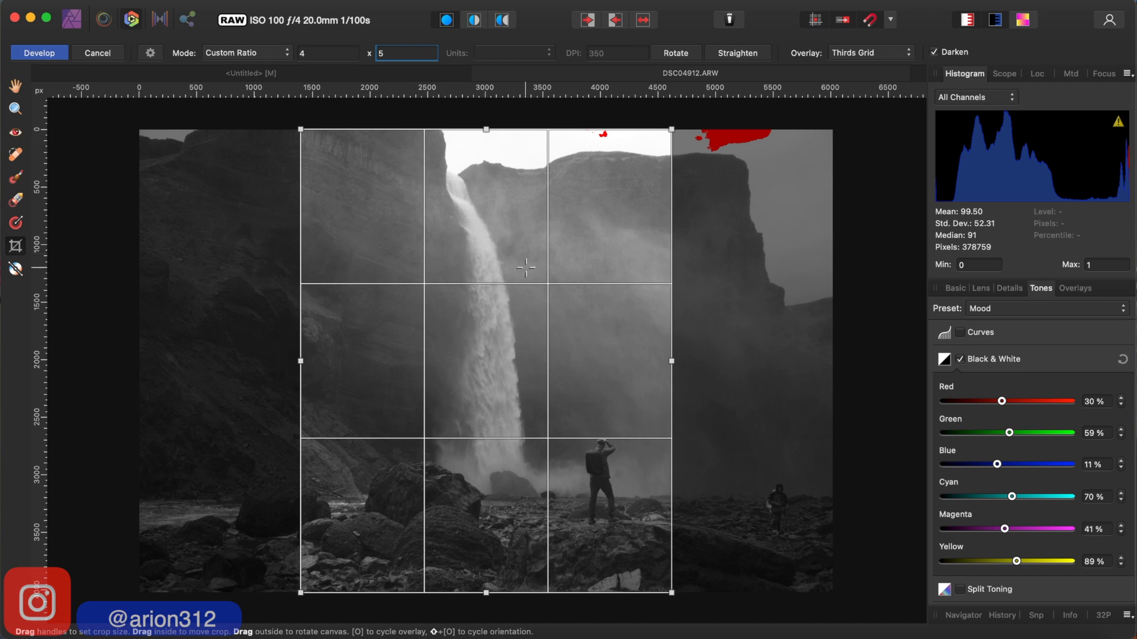
- Position the crop frame so the standing hiker falls beside the second vertical thirds line, and apply the crop
{"action": "left_click", "coordinate": [548, 266]}
{"action": "left_click_drag", "start_coordinate": [548, 263], "coordinate": [574, 294]}
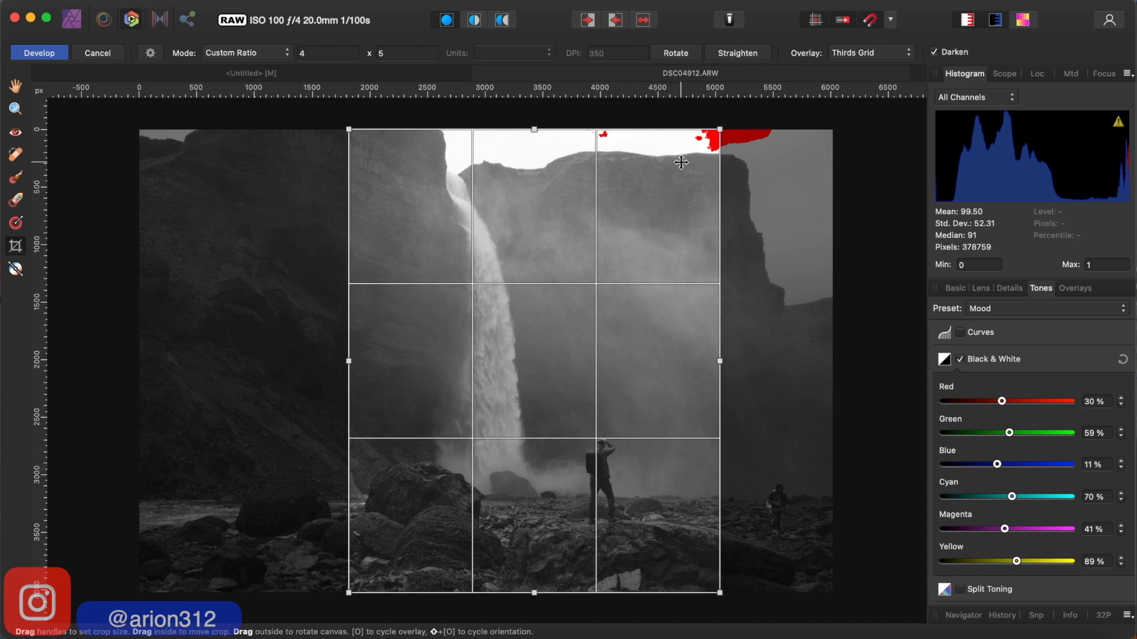
{"action": "left_click_drag", "start_coordinate": [681, 162], "coordinate": [681, 162]}
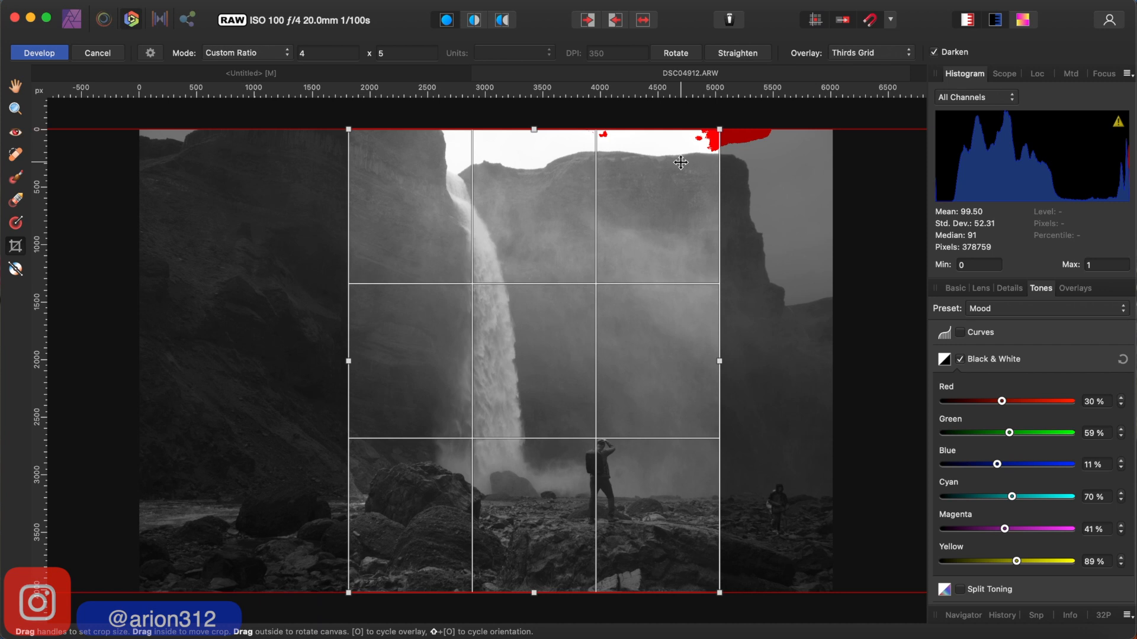
{"action": "left_click_drag", "start_coordinate": [681, 162], "coordinate": [681, 163]}
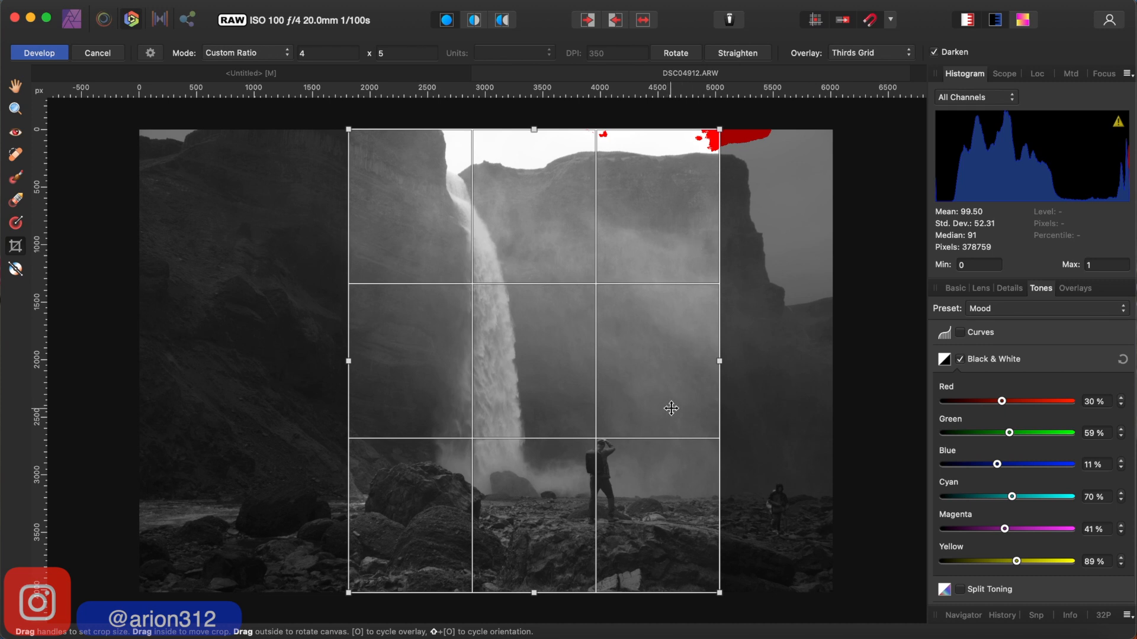
{"action": "left_click_drag", "start_coordinate": [669, 406], "coordinate": [661, 409]}
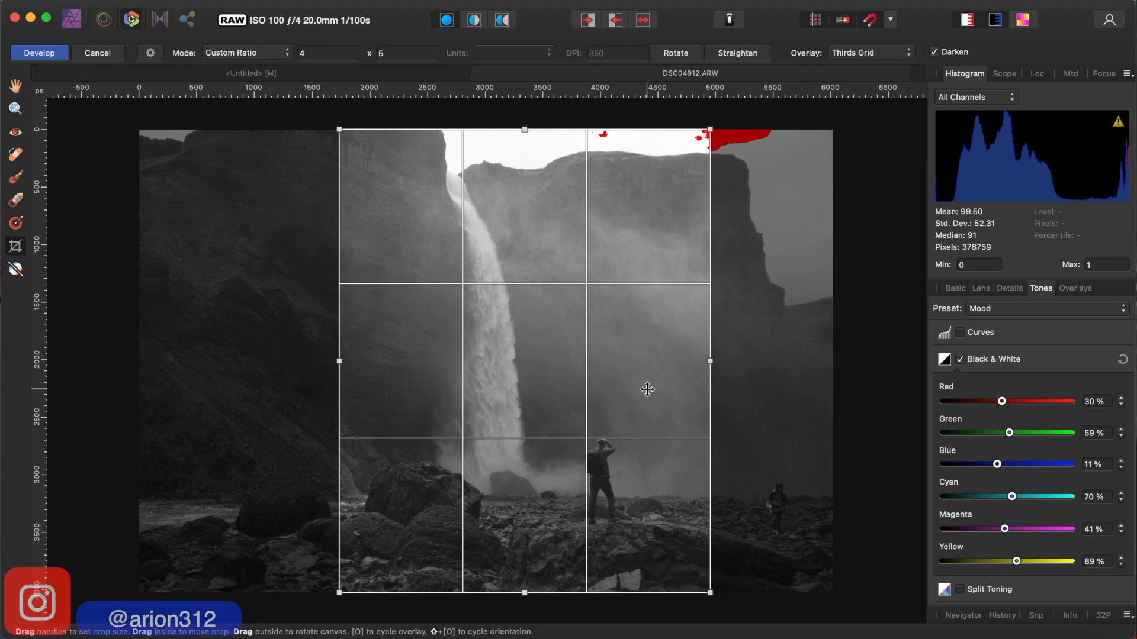
{"action": "key", "text": "h"}
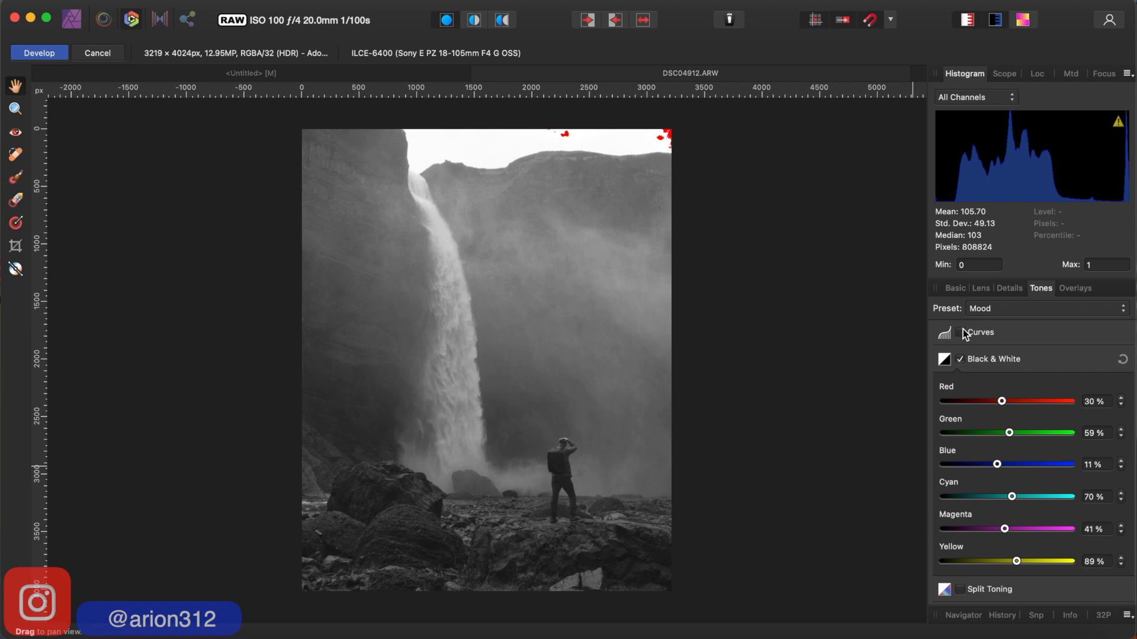
- Try the Mood tone preset on the photo and examine its master curve
{"action": "left_click", "coordinate": [1111, 304]}
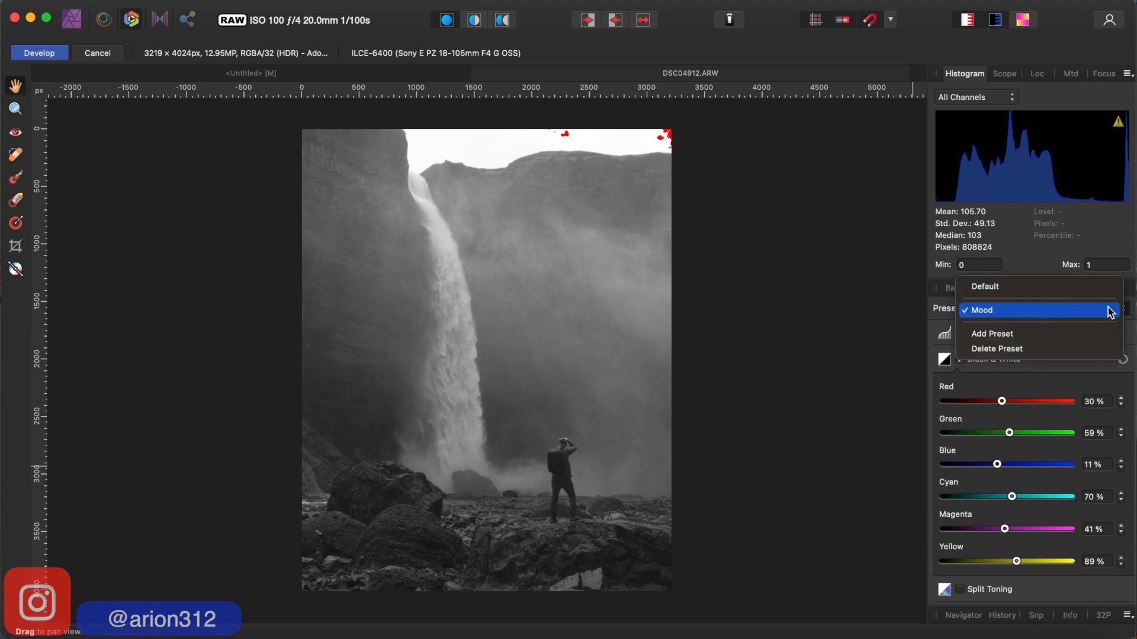
{"action": "left_click", "coordinate": [1024, 312]}
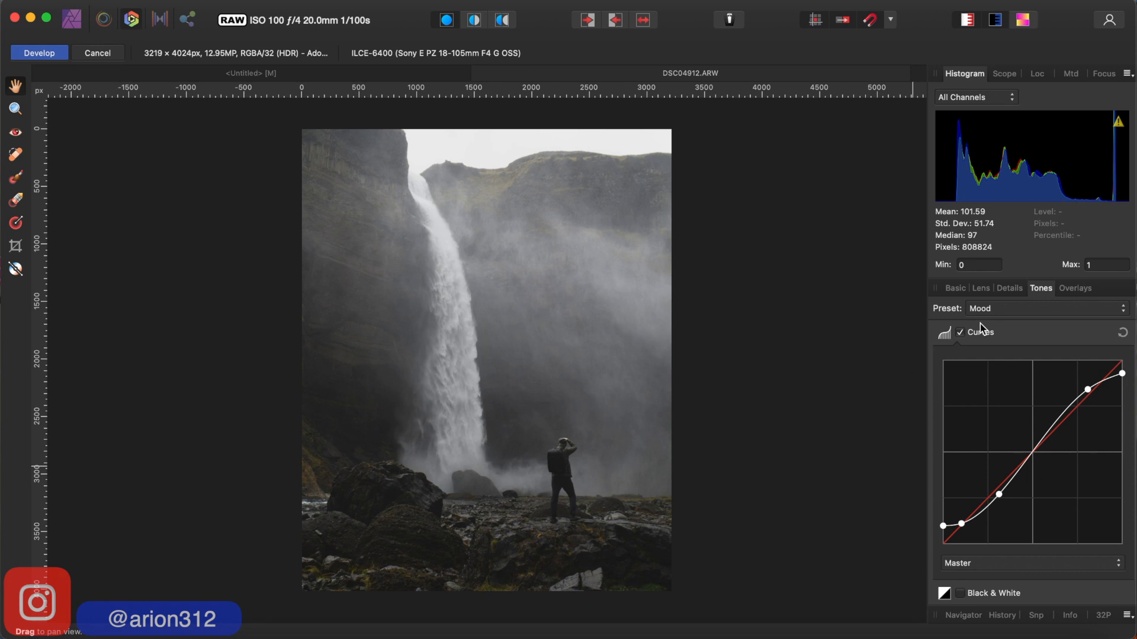
{"action": "scroll", "coordinate": [980, 323], "scroll_direction": "down", "scroll_amount": 2}
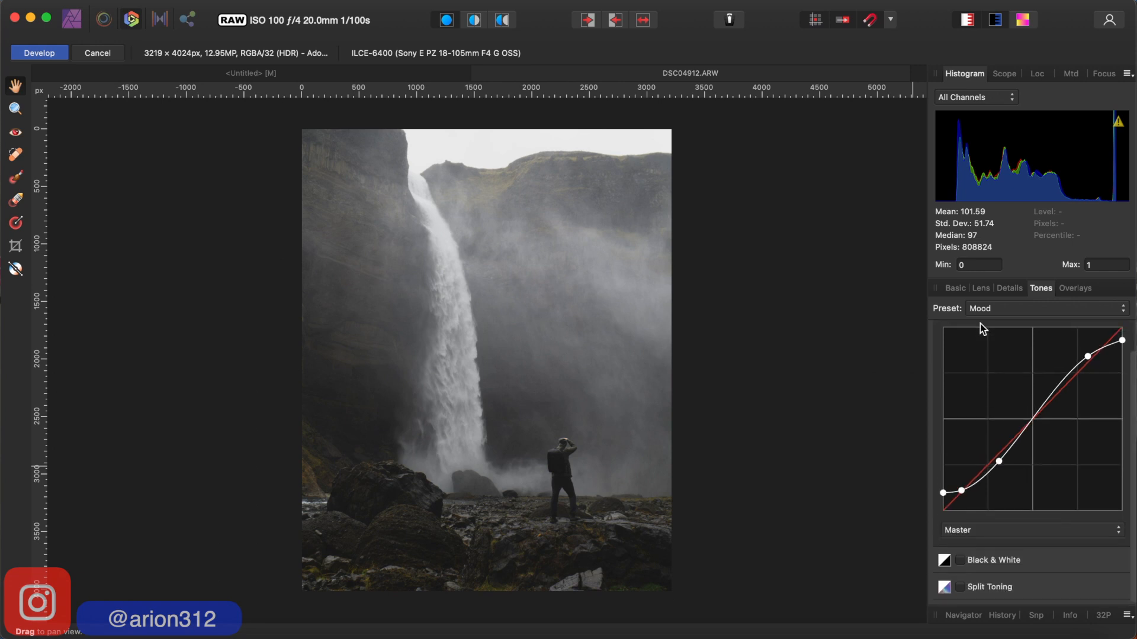
{"action": "scroll", "coordinate": [980, 323], "scroll_direction": "up", "scroll_amount": 2}
{"action": "scroll", "coordinate": [979, 323], "scroll_direction": "down", "scroll_amount": 1}
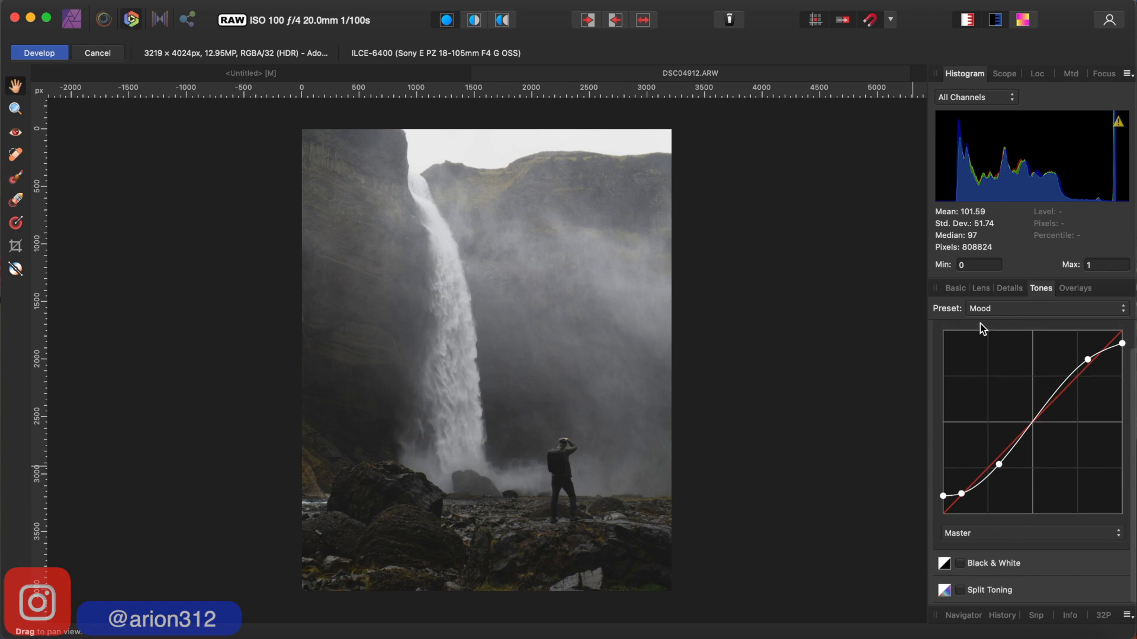
{"action": "scroll", "coordinate": [979, 323], "scroll_direction": "up", "scroll_amount": 1}
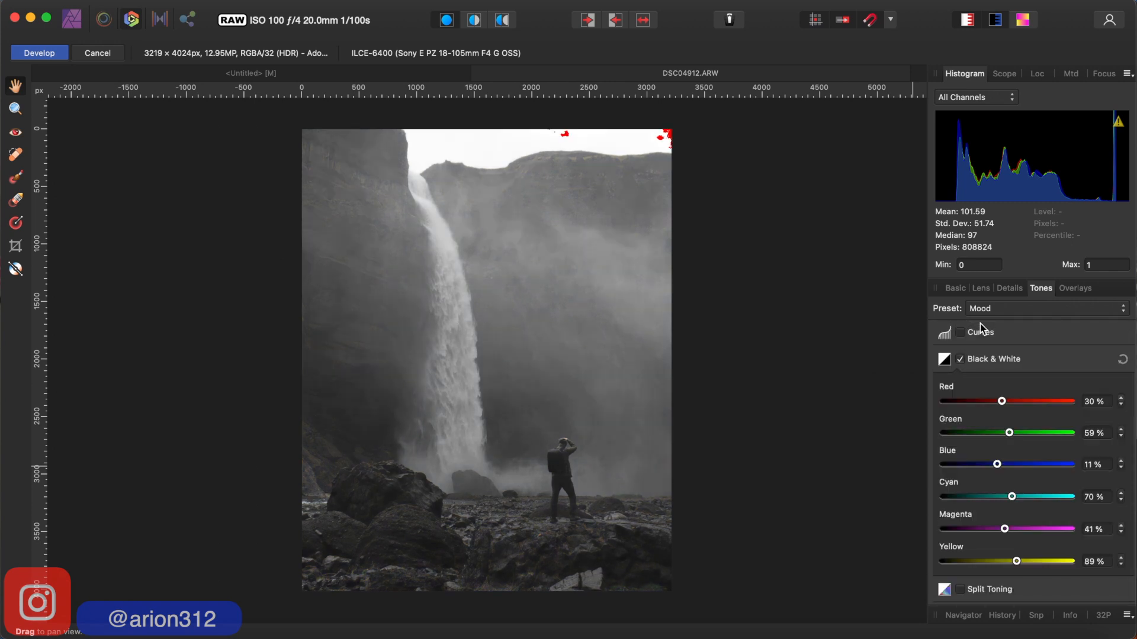
- Enable the Curves adjustment in the tone settings, alongside the Black & White mix
{"action": "left_click", "coordinate": [960, 334]}
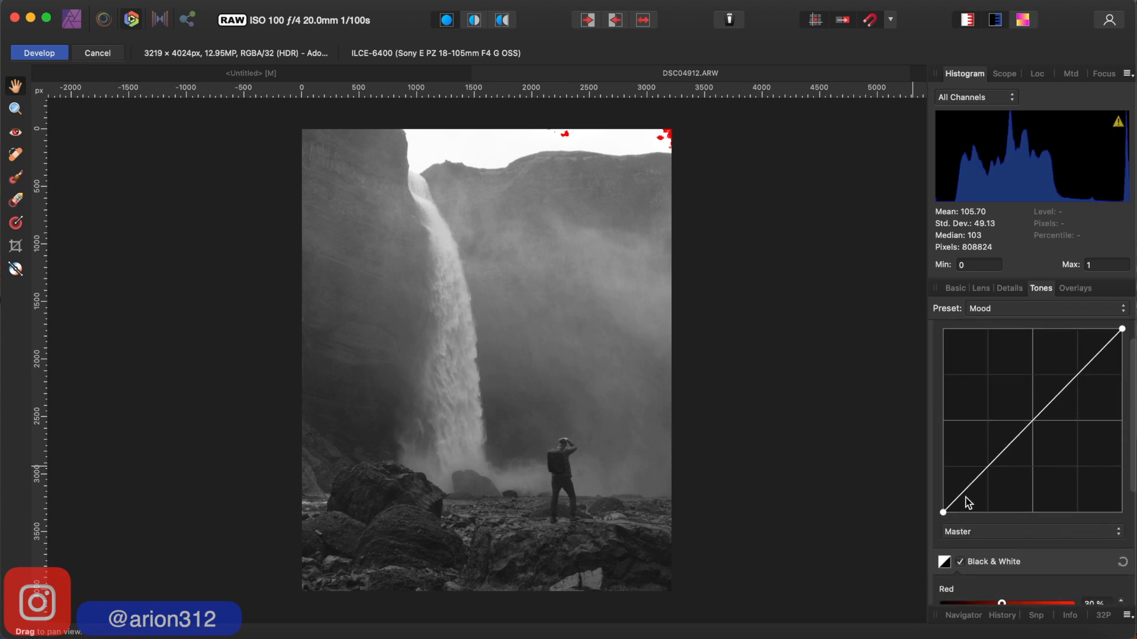
{"action": "scroll", "coordinate": [968, 504], "scroll_direction": "down", "scroll_amount": 1}
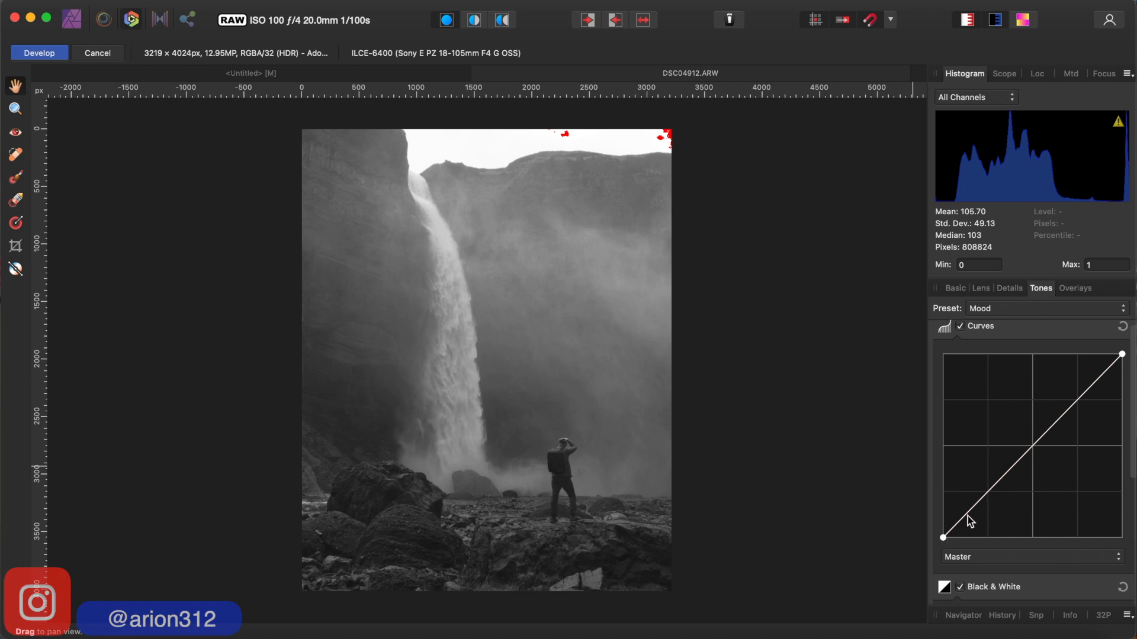
- Try shadow, quarter-tone and highlight points on the master curve, and undo all of them
{"action": "left_click_drag", "start_coordinate": [967, 514], "coordinate": [967, 516]}
{"action": "left_click", "coordinate": [989, 492]}
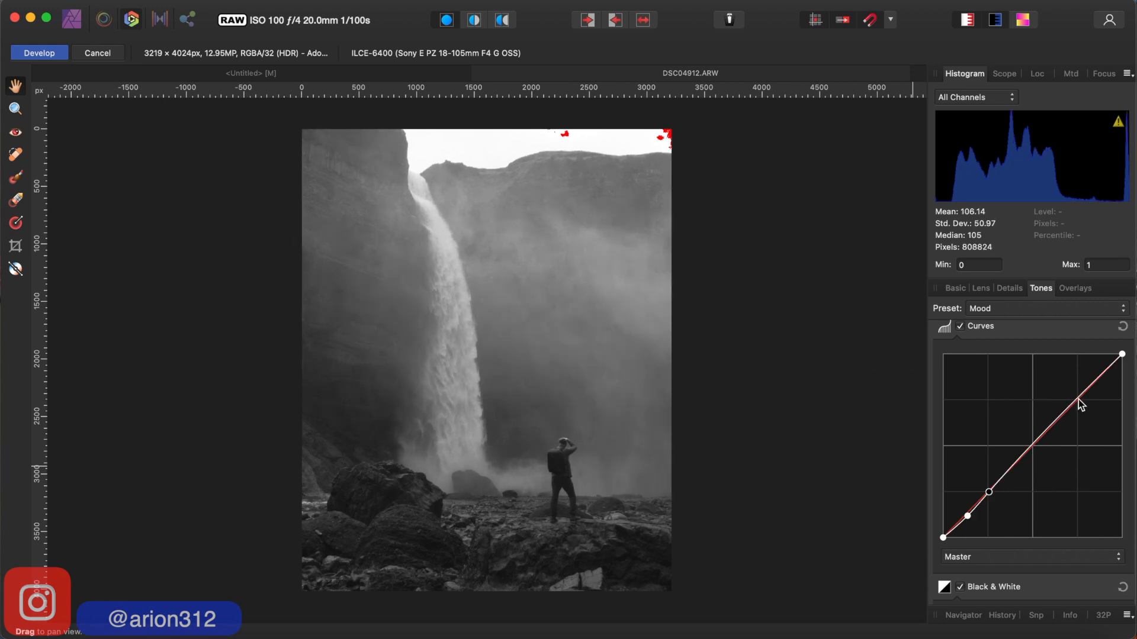
{"action": "left_click", "coordinate": [1078, 399]}
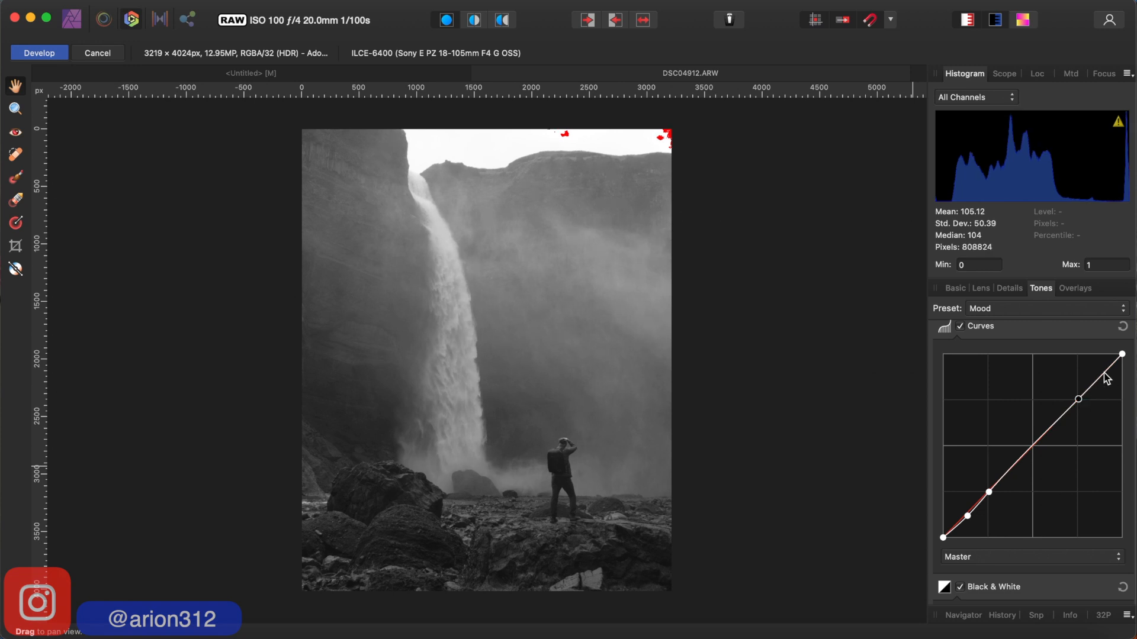
{"action": "key", "text": "super+z"}
{"action": "key", "text": "super+z"}
{"action": "key", "text": "super+z"}
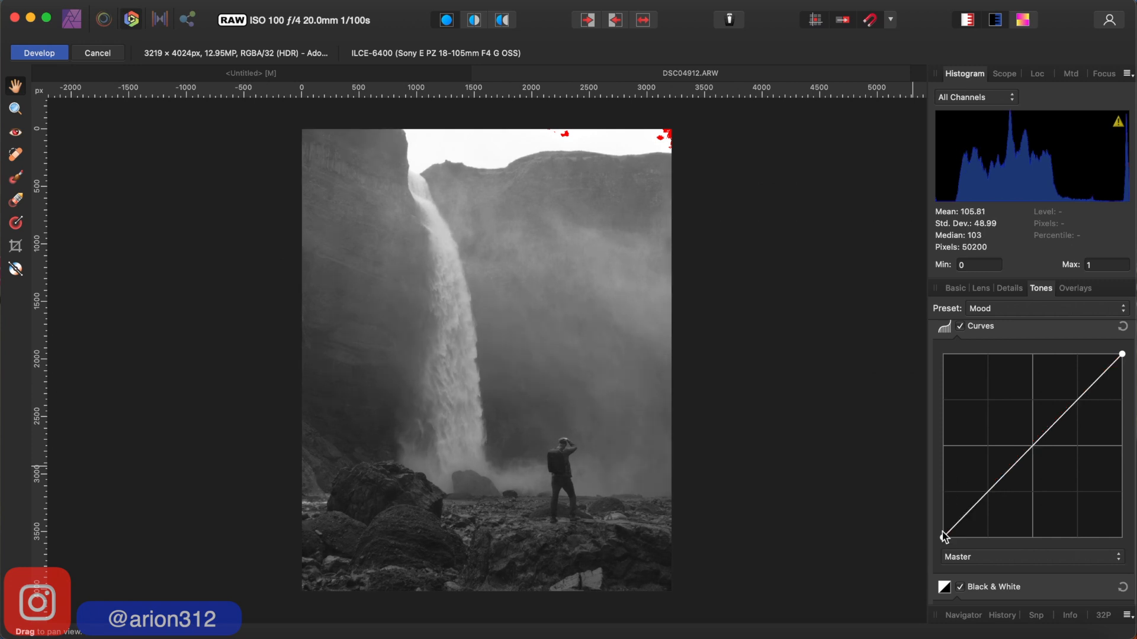
- Lift the black end of the master curve, add a shadow point just above it, and anchor the midpoint on the diagonal
{"action": "left_click_drag", "start_coordinate": [942, 537], "coordinate": [941, 527]}
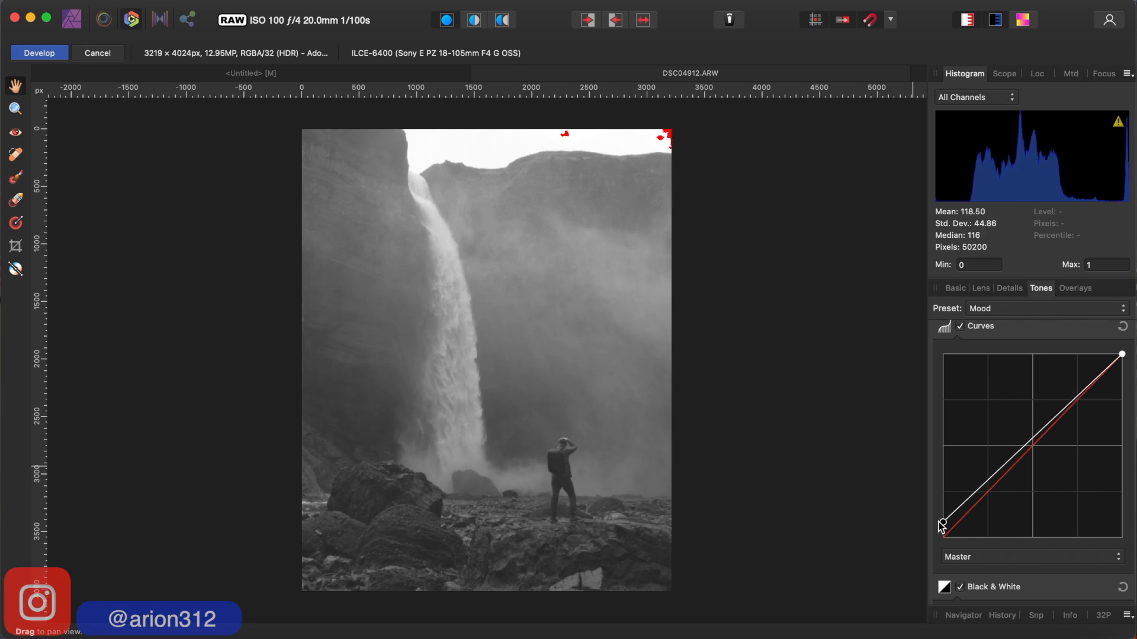
{"action": "left_click", "coordinate": [965, 511]}
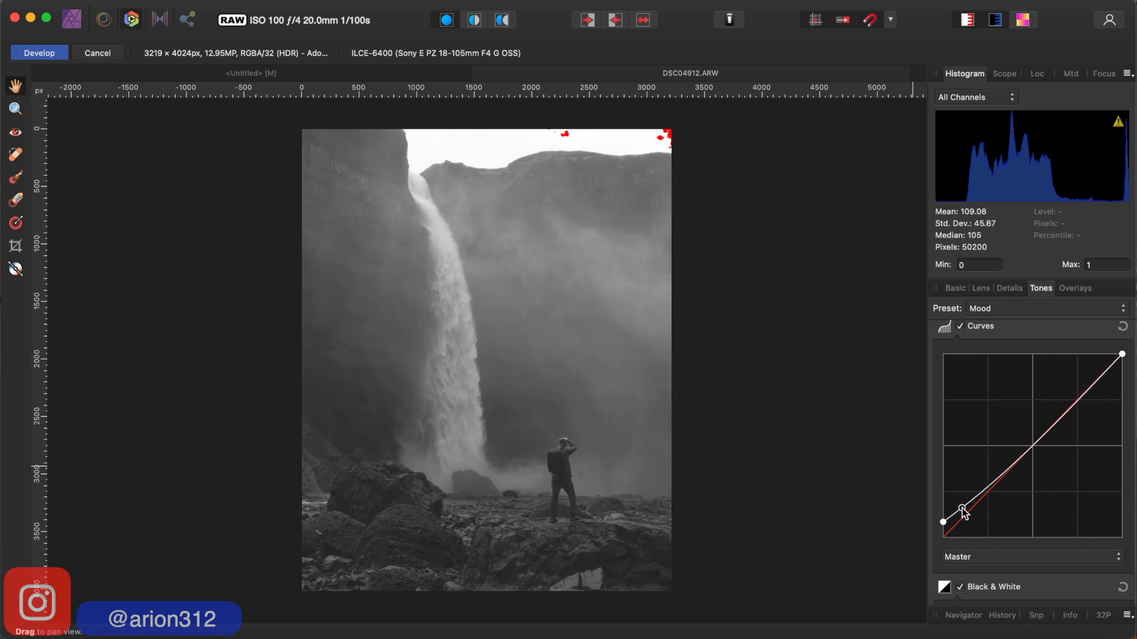
{"action": "left_click_drag", "start_coordinate": [961, 508], "coordinate": [964, 511]}
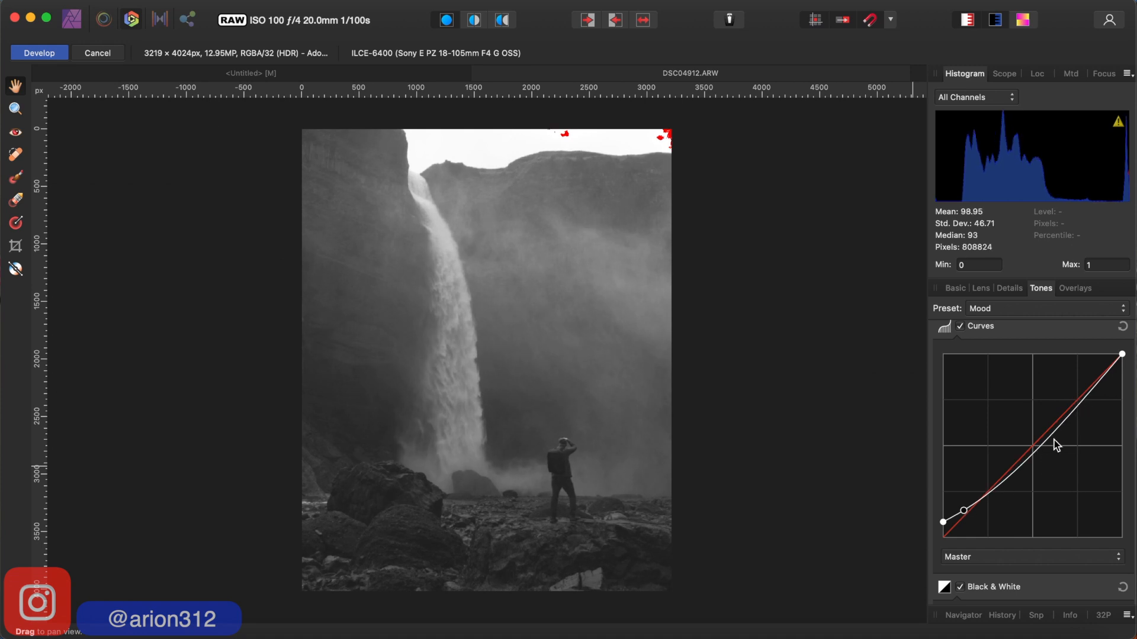
{"action": "left_click_drag", "start_coordinate": [1036, 454], "coordinate": [1033, 447]}
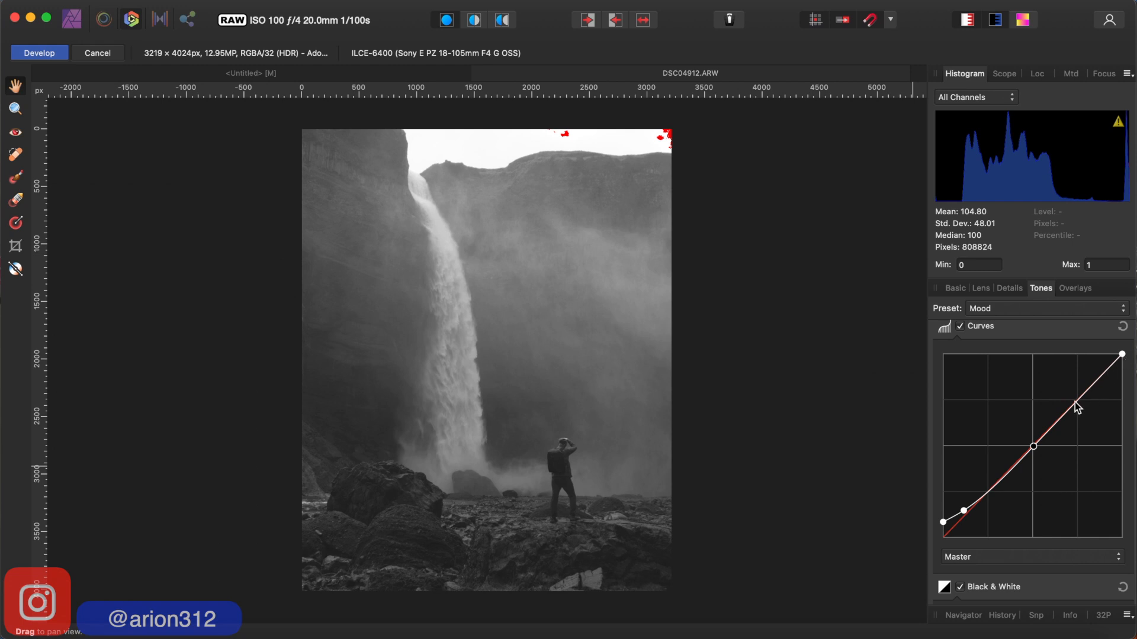
- Add a highlight point to the master curve, slightly lower its white end, and fine-tune the shadow point slightly downward
{"action": "left_click", "coordinate": [1082, 396]}
{"action": "left_click_drag", "start_coordinate": [1085, 398], "coordinate": [1089, 394]}
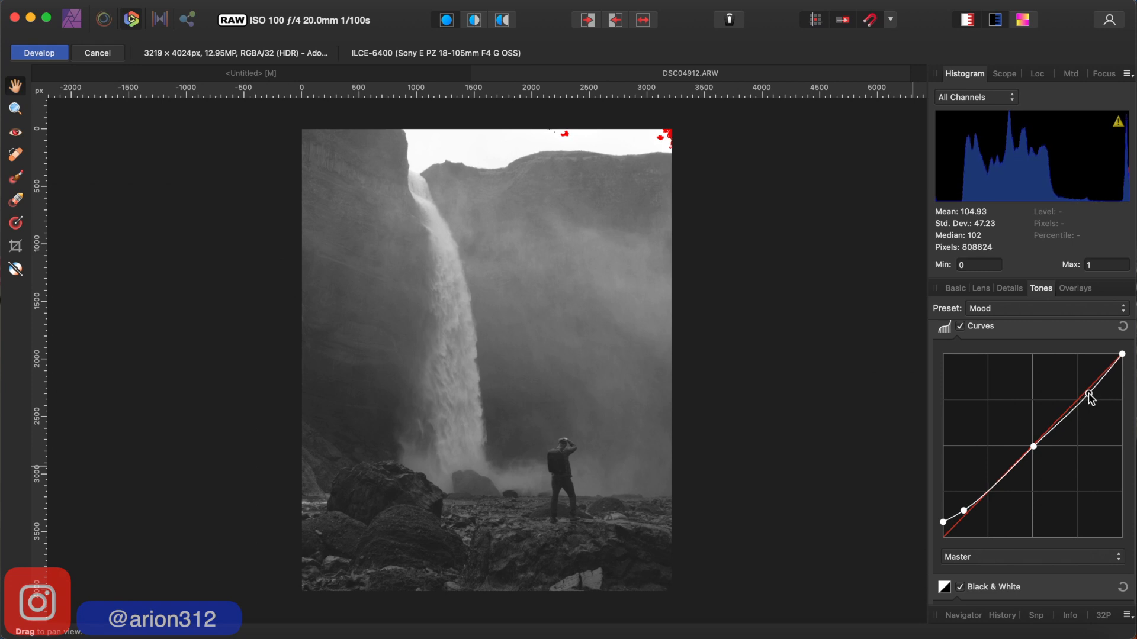
{"action": "left_click_drag", "start_coordinate": [1089, 395], "coordinate": [1089, 394]}
{"action": "left_click_drag", "start_coordinate": [1124, 354], "coordinate": [1129, 361]}
{"action": "left_click_drag", "start_coordinate": [1129, 363], "coordinate": [1131, 364]}
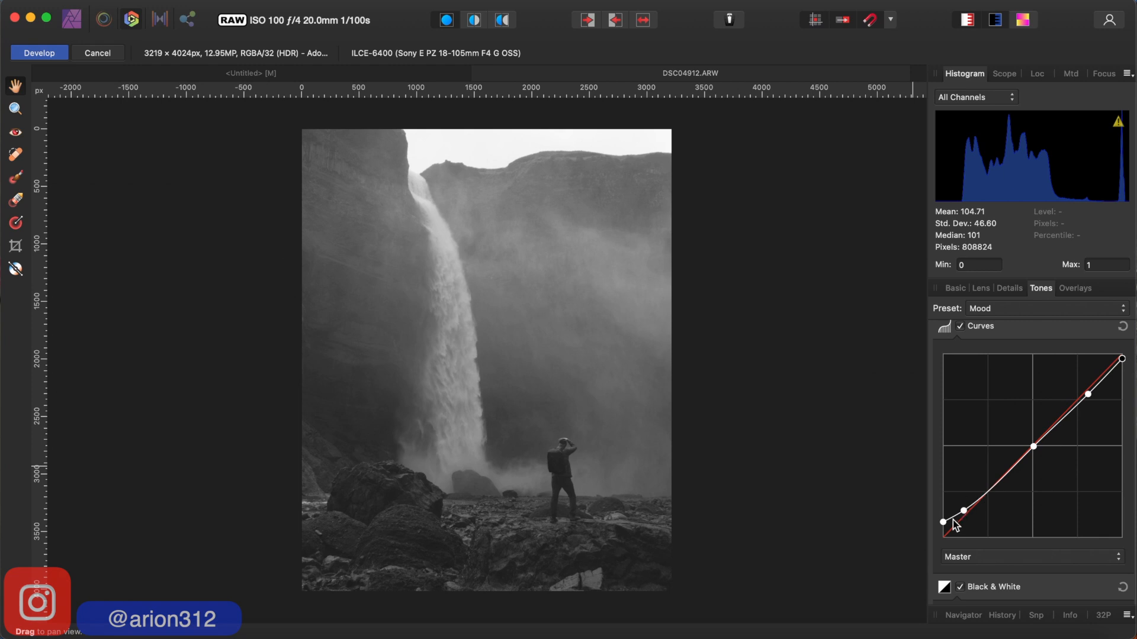
{"action": "left_click_drag", "start_coordinate": [944, 524], "coordinate": [965, 513]}
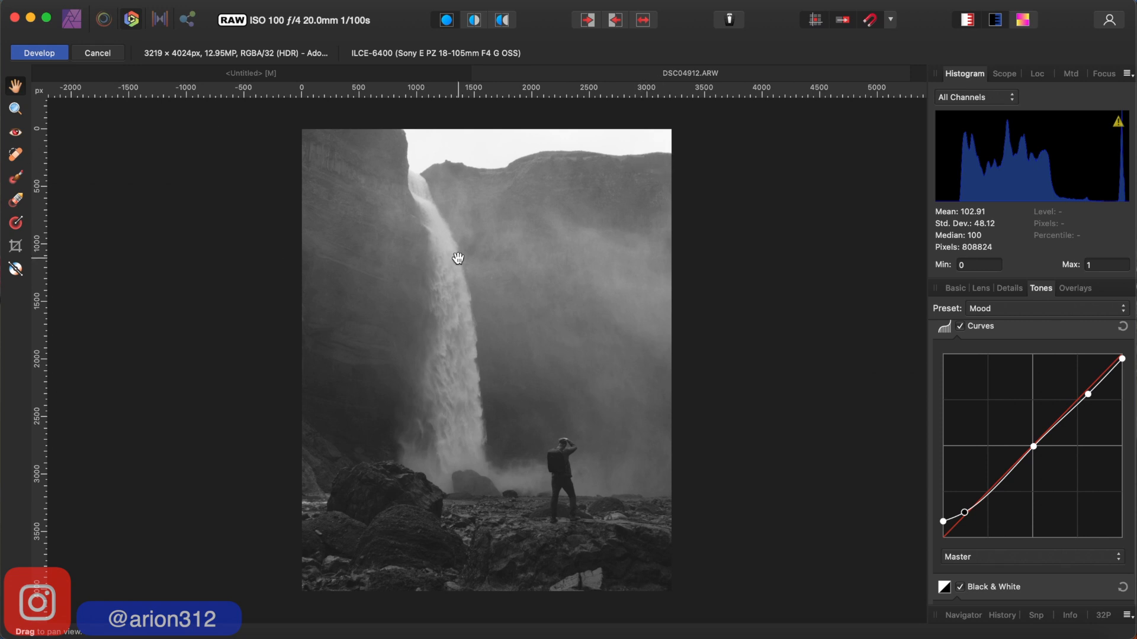
- Set the photo's basic adjustments to Blackpoint 1%, Clarity 12% and Contrast 4%
{"action": "left_click", "coordinate": [953, 287]}
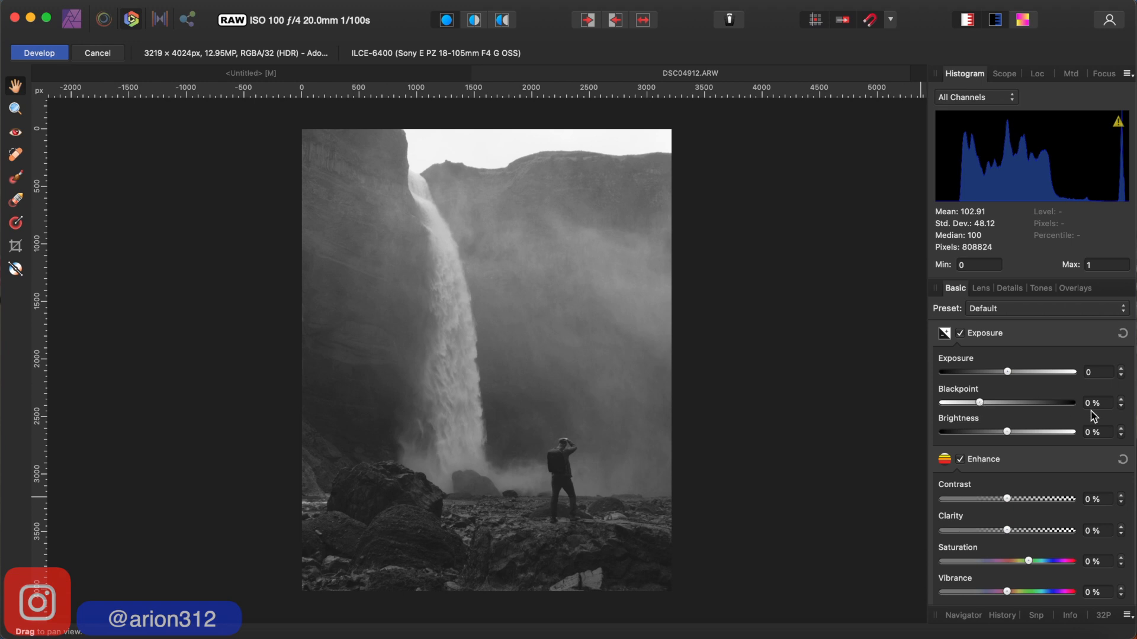
{"action": "left_click", "coordinate": [1122, 399]}
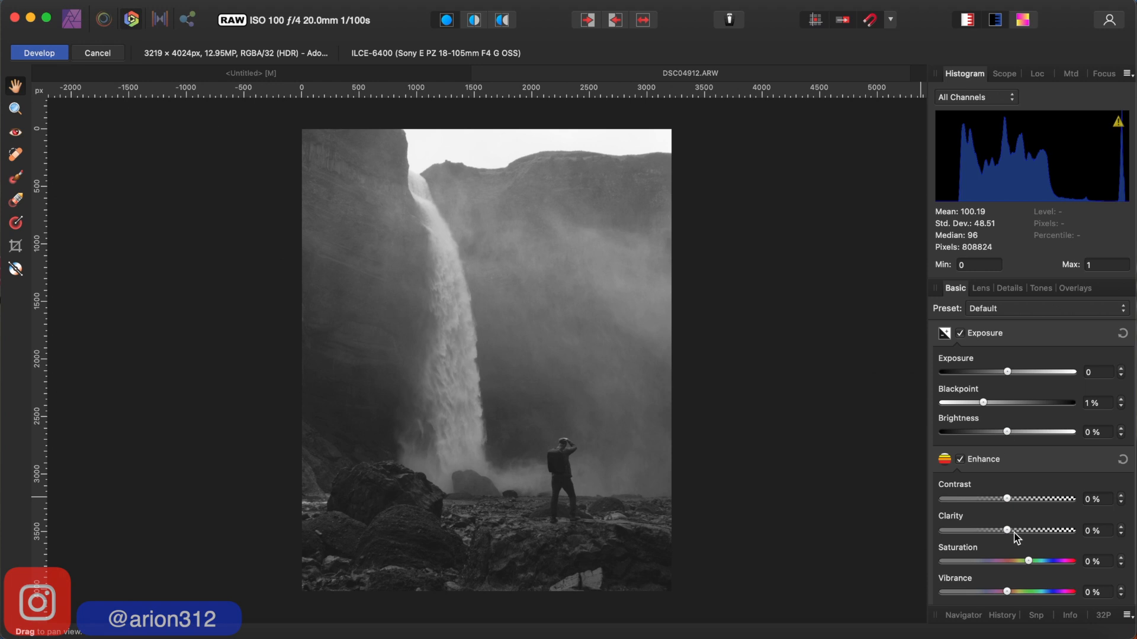
{"action": "scroll", "coordinate": [1005, 517], "scroll_direction": "down", "scroll_amount": 3}
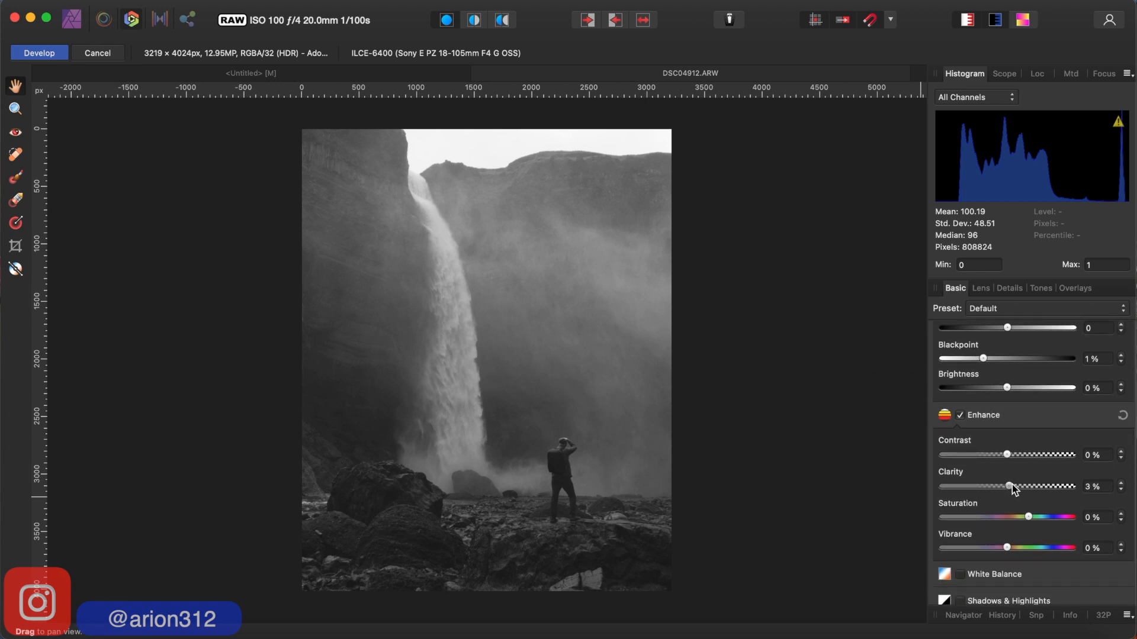
{"action": "left_click_drag", "start_coordinate": [1012, 484], "coordinate": [1016, 488]}
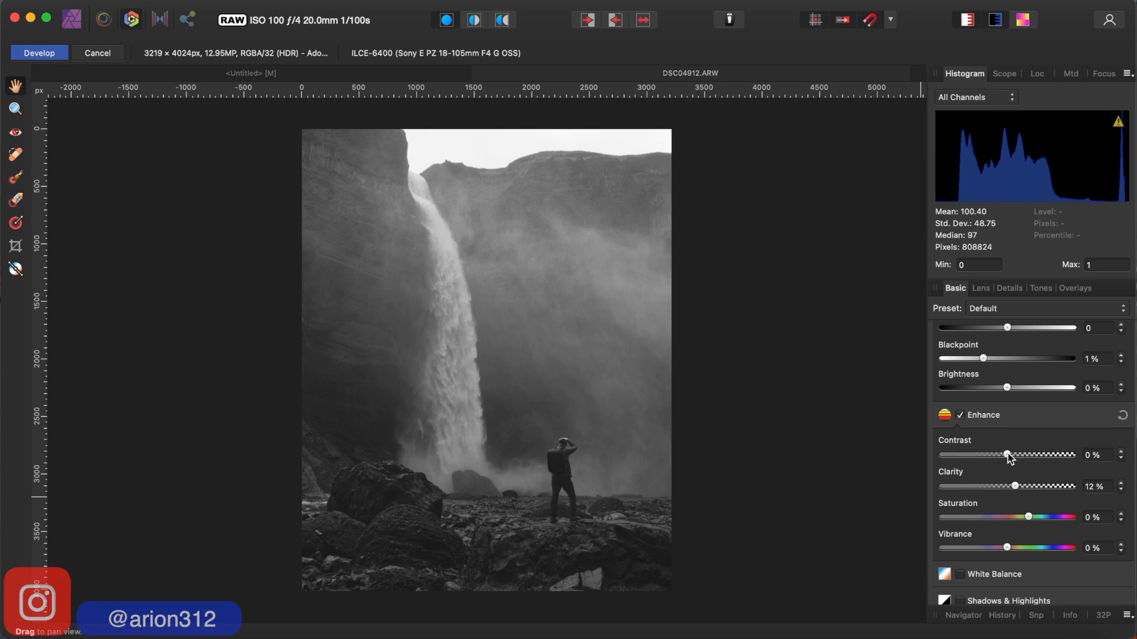
{"action": "left_click_drag", "start_coordinate": [1008, 454], "coordinate": [1014, 454]}
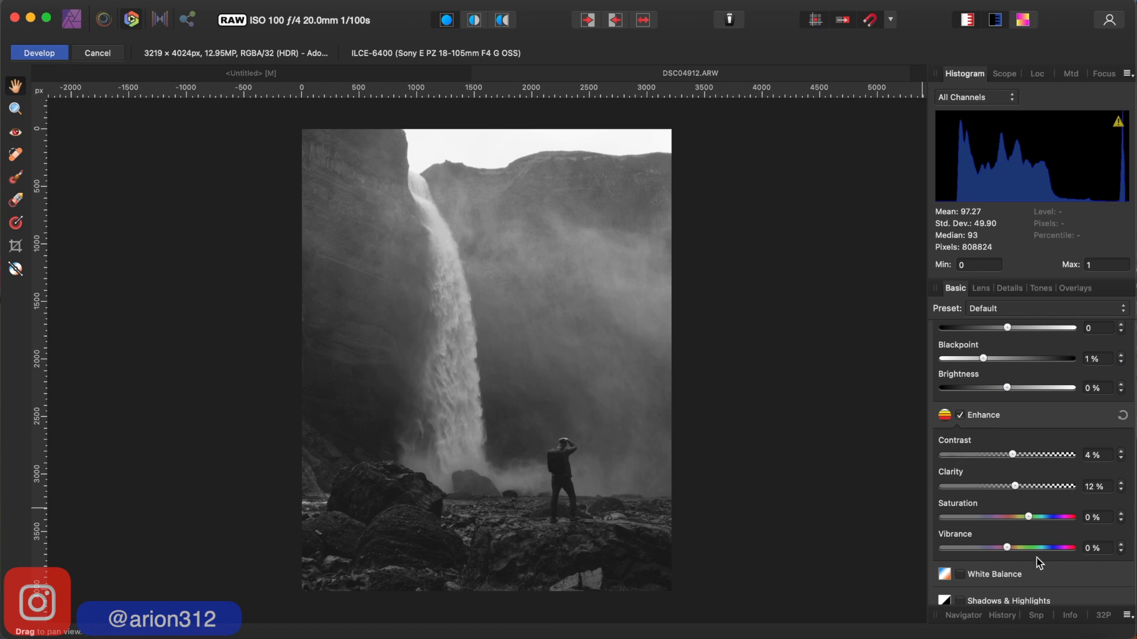
{"action": "scroll", "coordinate": [1003, 536], "scroll_direction": "down", "scroll_amount": 3}
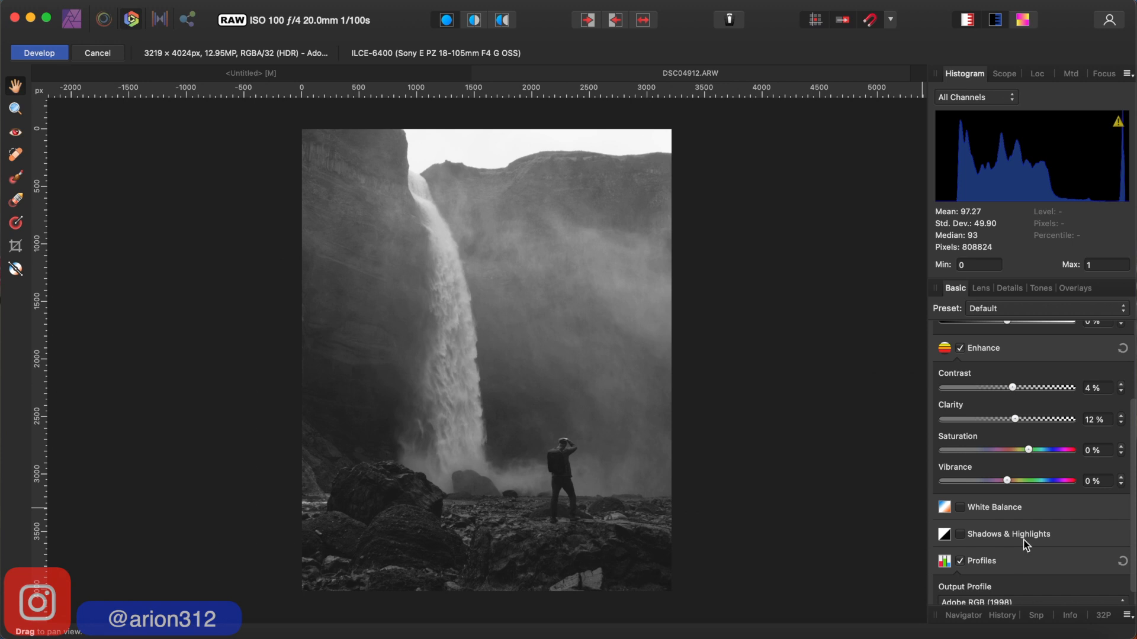
{"action": "scroll", "coordinate": [1026, 545], "scroll_direction": "up", "scroll_amount": 5}
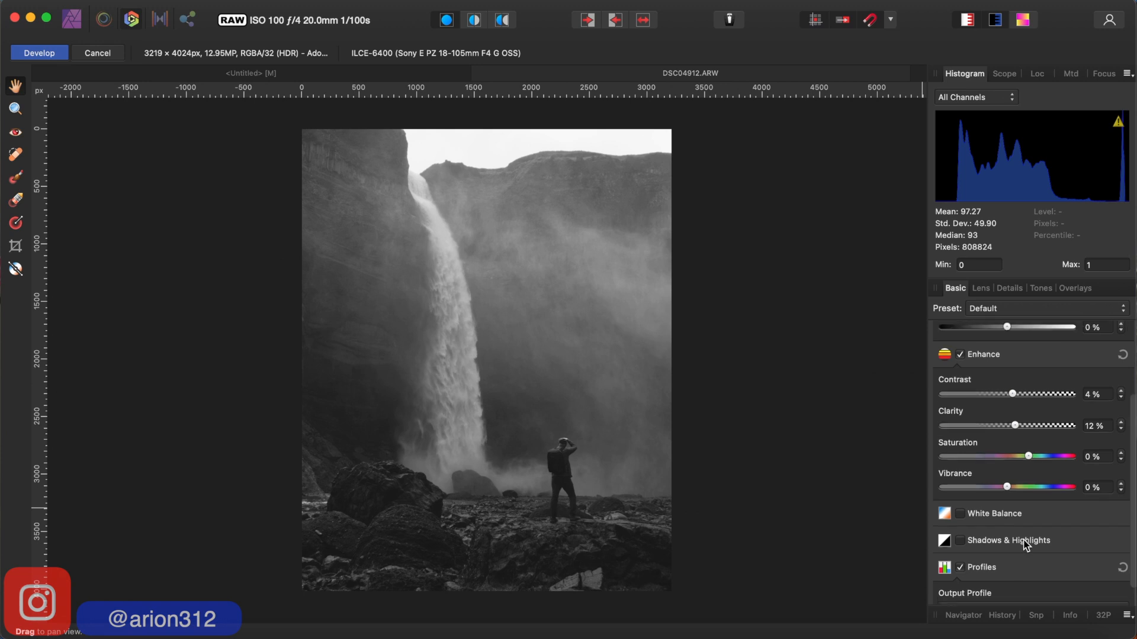
{"action": "scroll", "coordinate": [1026, 545], "scroll_direction": "down", "scroll_amount": 2}
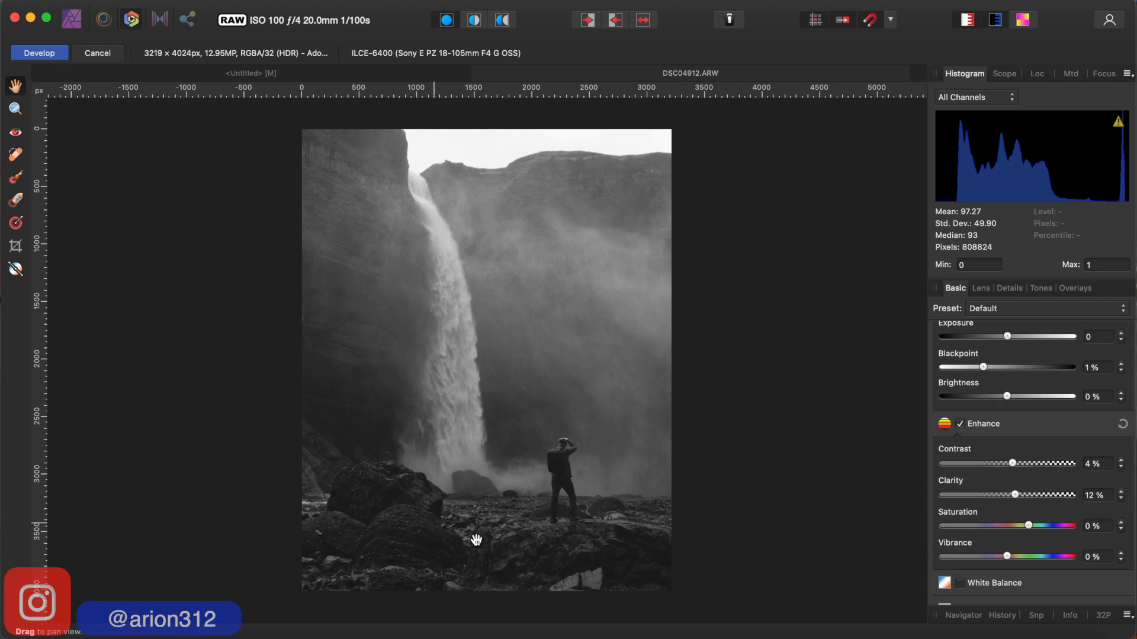
- Create a linear gradient overlay fading upward from the photo's bottom edge to the base of the waterfall
{"action": "left_click", "coordinate": [16, 225]}
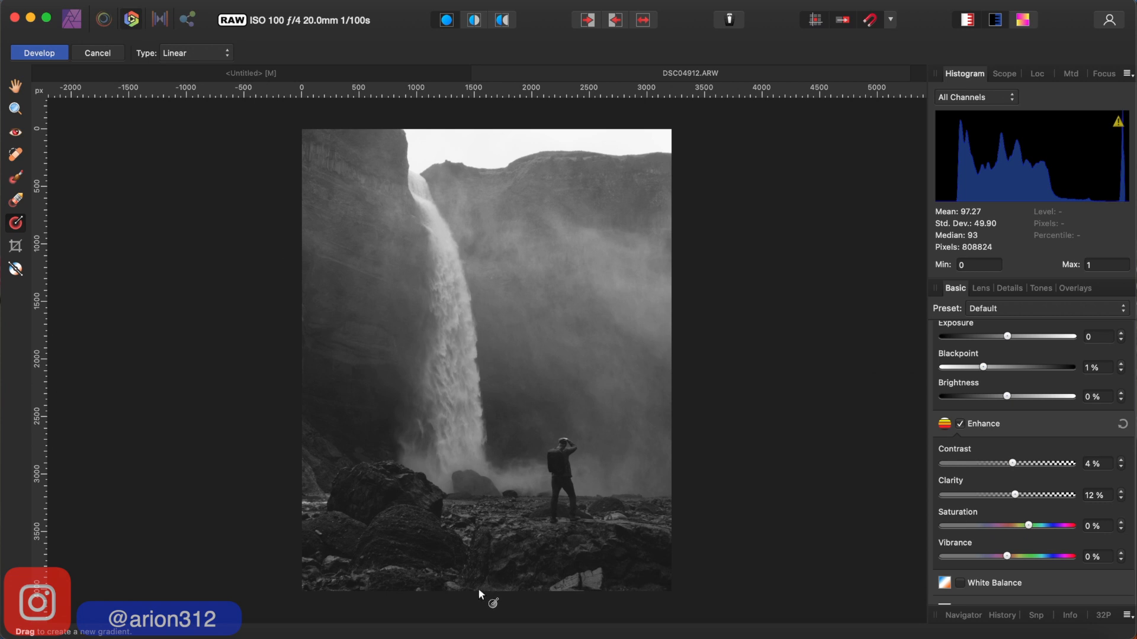
{"action": "left_click_drag", "start_coordinate": [478, 588], "coordinate": [481, 457]}
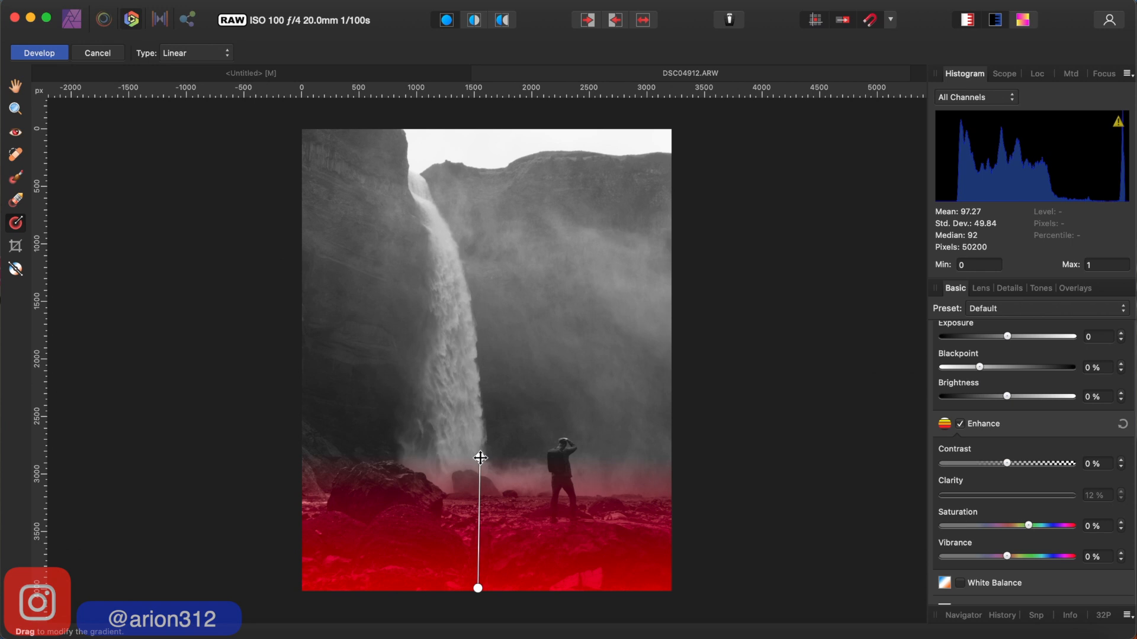
{"action": "left_click_drag", "start_coordinate": [480, 457], "coordinate": [481, 460]}
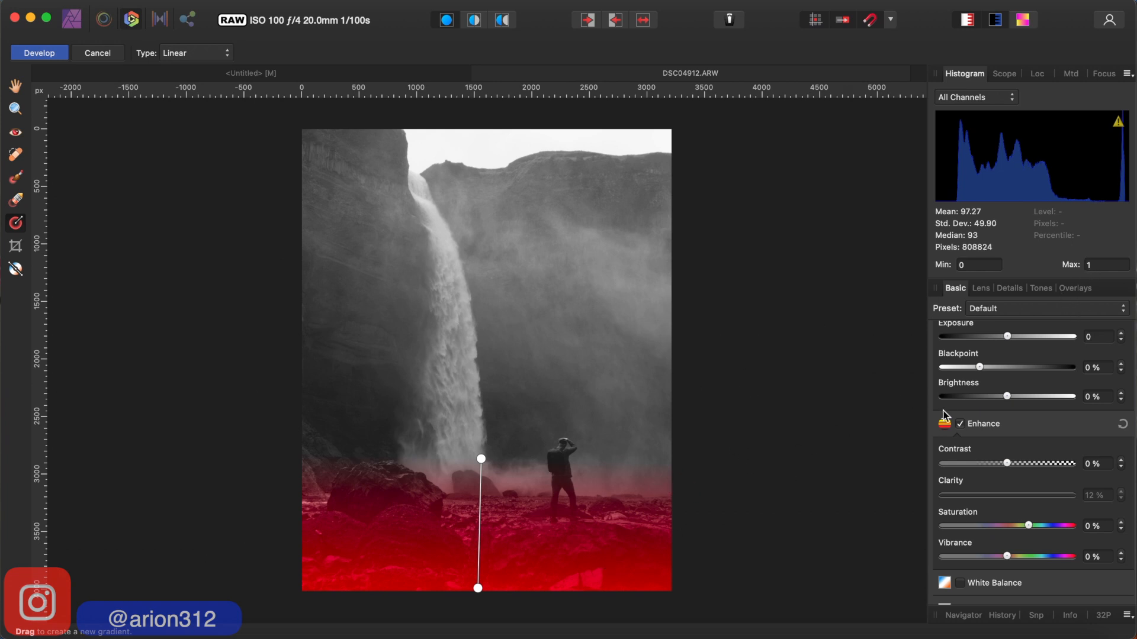
- Set the foreground gradient overlay's Blackpoint to 3%
{"action": "scroll", "coordinate": [1004, 379], "scroll_direction": "up", "scroll_amount": 1}
{"action": "scroll", "coordinate": [1004, 379], "scroll_direction": "up", "scroll_amount": 1}
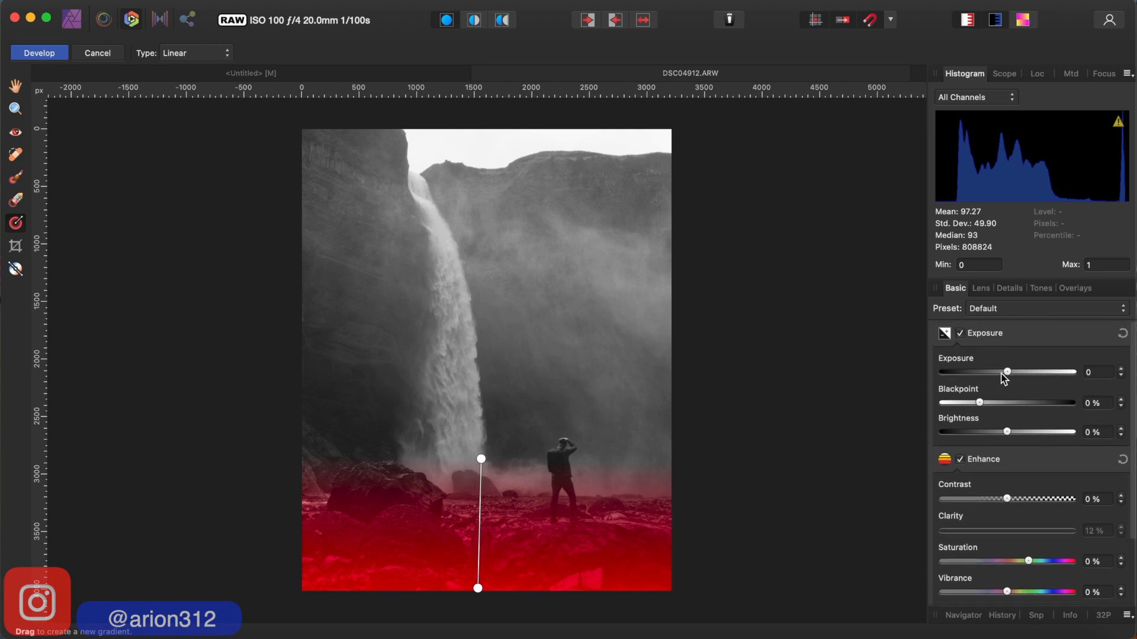
{"action": "left_click", "coordinate": [1121, 401]}
{"action": "left_click", "coordinate": [1121, 400]}
{"action": "left_click", "coordinate": [1122, 401]}
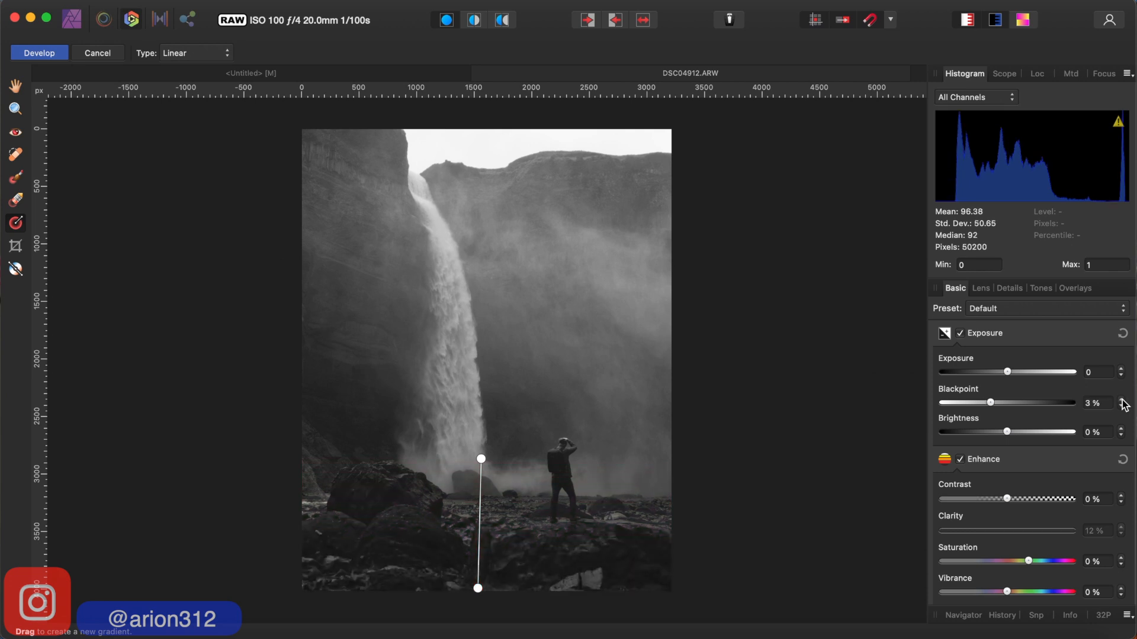
{"action": "left_click", "coordinate": [1121, 401]}
{"action": "left_click", "coordinate": [1121, 401]}
{"action": "left_click", "coordinate": [1122, 400]}
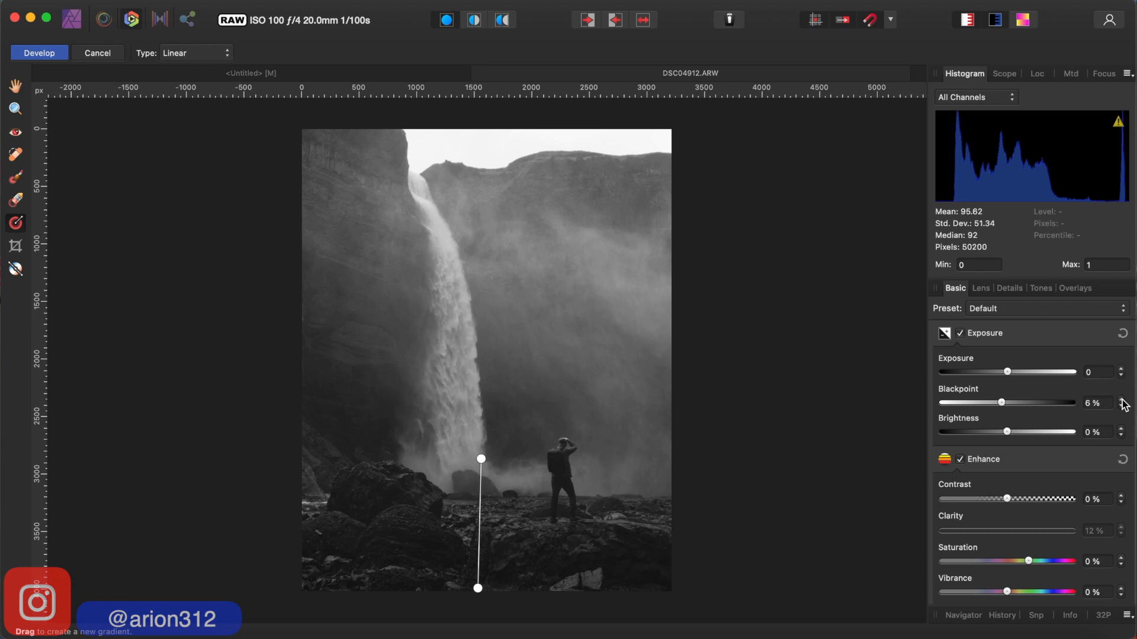
{"action": "left_click", "coordinate": [1121, 400]}
{"action": "left_click", "coordinate": [1121, 408]}
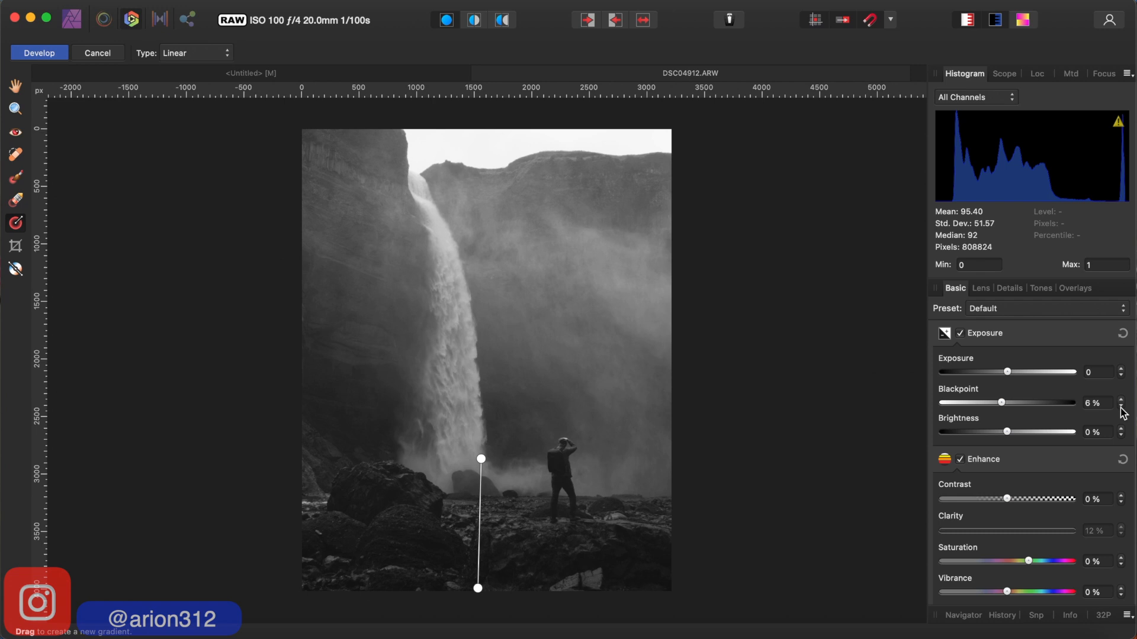
{"action": "left_click", "coordinate": [1121, 407]}
{"action": "left_click", "coordinate": [1121, 407]}
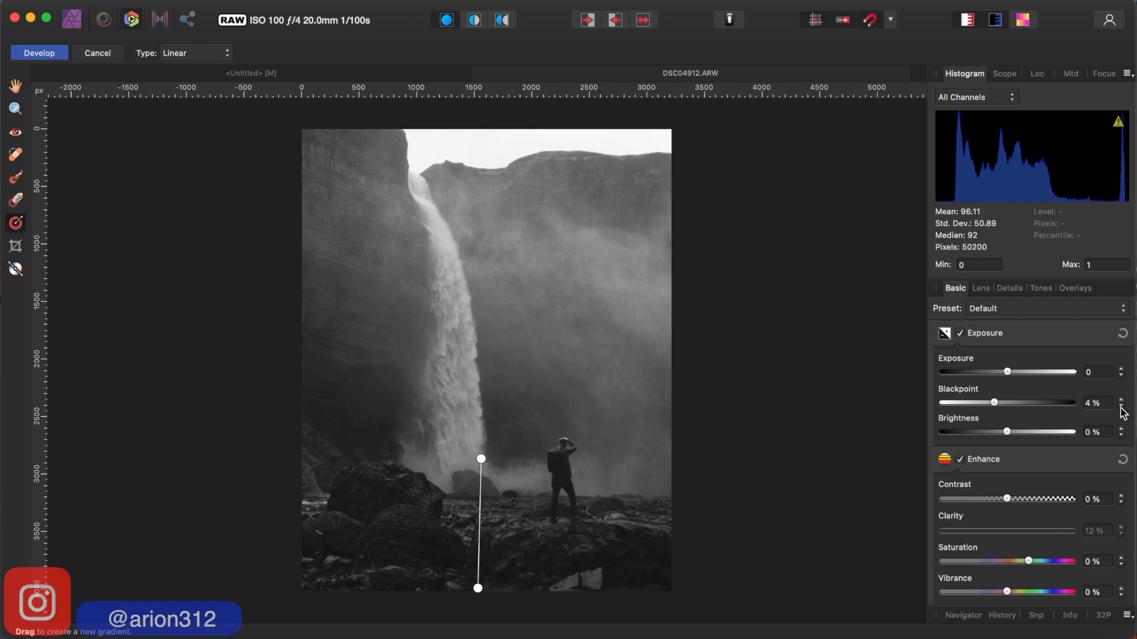
{"action": "left_click", "coordinate": [1121, 407]}
- Set the foreground gradient overlay's Exposure to 0.294 and its Contrast to 5%
{"action": "left_click_drag", "start_coordinate": [1007, 372], "coordinate": [1012, 377]}
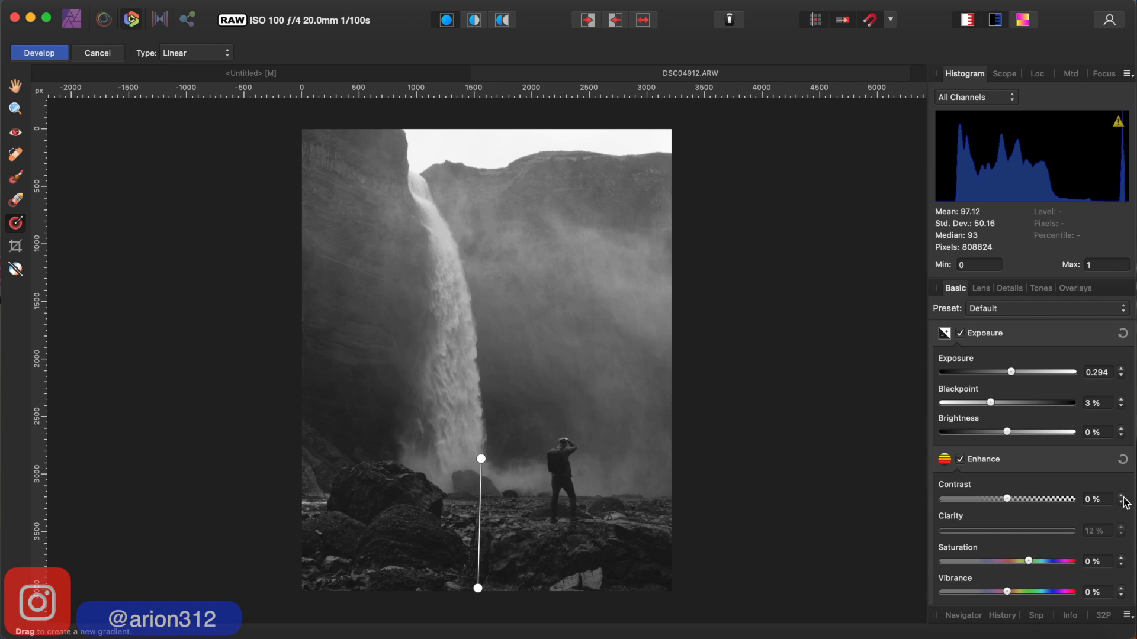
{"action": "left_click_drag", "start_coordinate": [1010, 502], "coordinate": [1019, 501]}
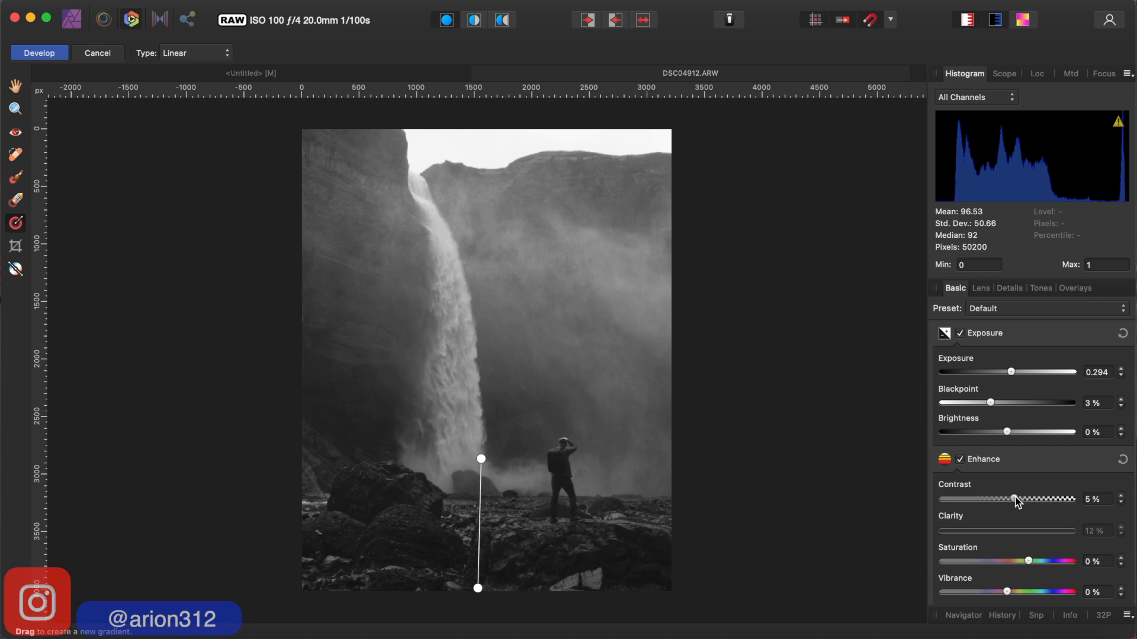
- Raise the foreground gradient overlay's Contrast slightly above 5%
{"action": "left_click_drag", "start_coordinate": [1017, 501], "coordinate": [1025, 502]}
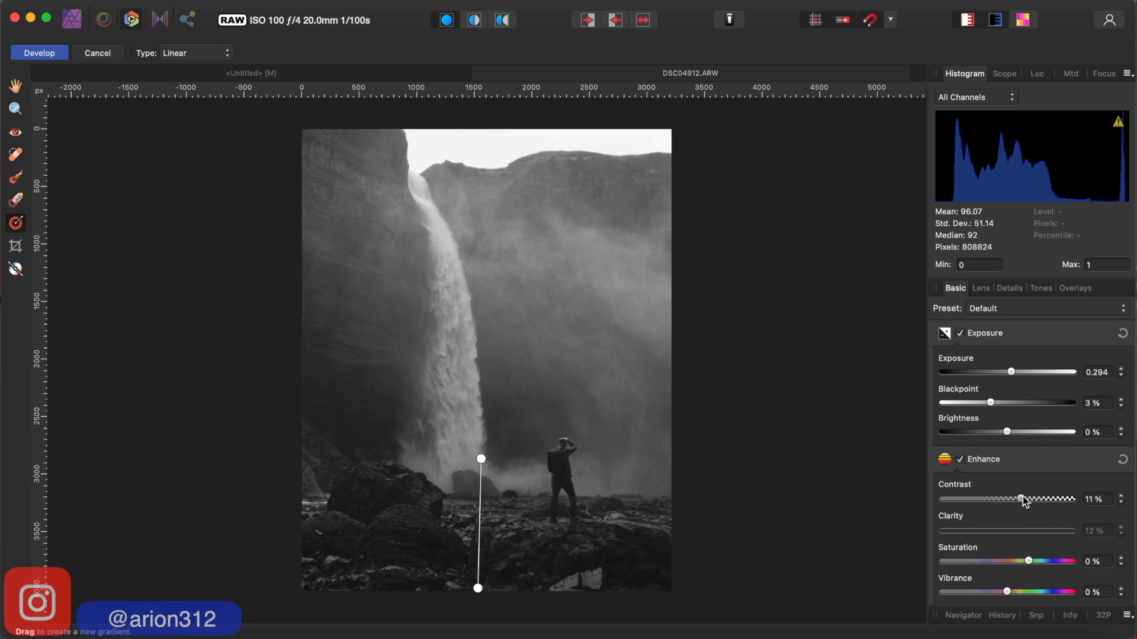
{"action": "left_click_drag", "start_coordinate": [1022, 498], "coordinate": [1018, 497]}
{"action": "left_click", "coordinate": [1121, 503]}
- Enable Detail Refinement on the Master overlay with Radius 12% and Amount 70%
{"action": "left_click", "coordinate": [1071, 288]}
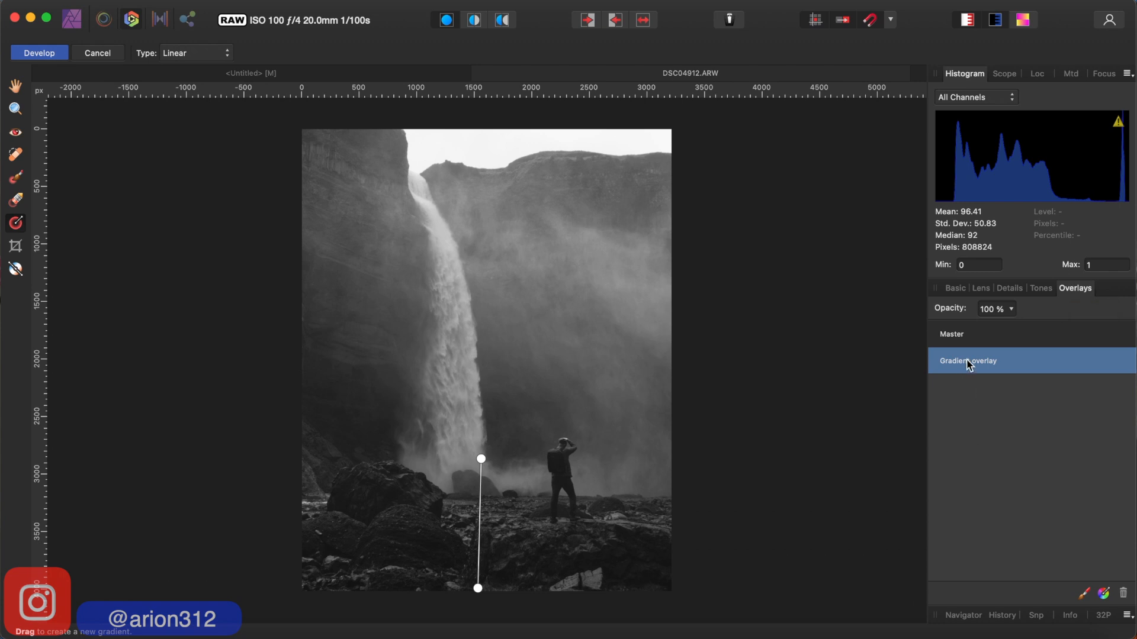
{"action": "left_click", "coordinate": [951, 337]}
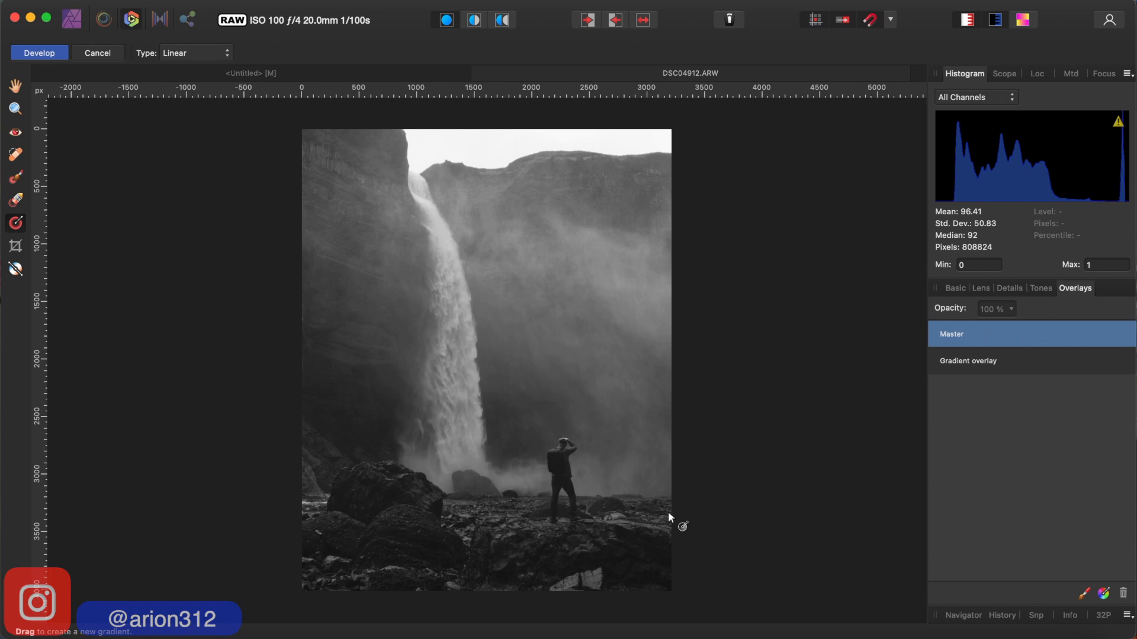
{"action": "left_click", "coordinate": [1018, 289]}
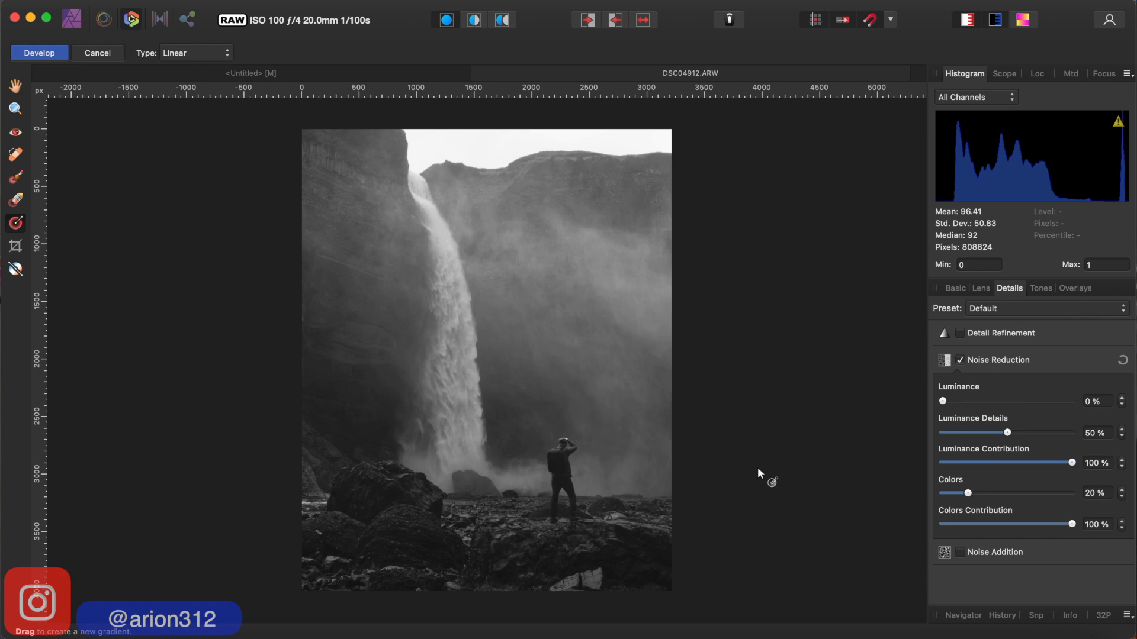
{"action": "left_click", "coordinate": [963, 334]}
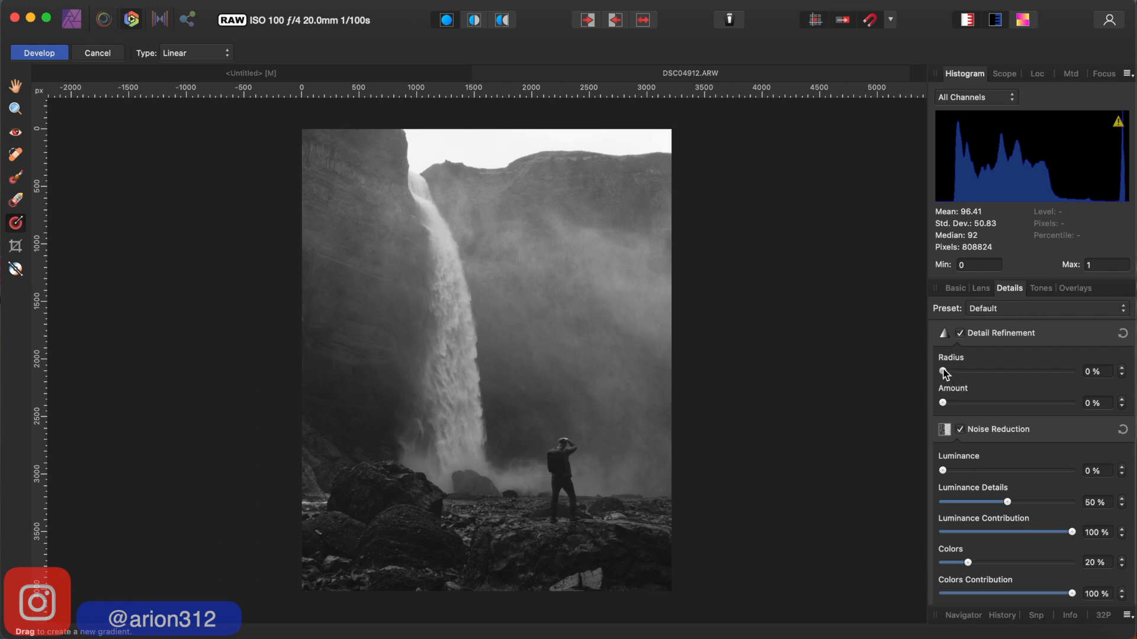
{"action": "left_click_drag", "start_coordinate": [943, 370], "coordinate": [962, 369]}
{"action": "left_click_drag", "start_coordinate": [942, 403], "coordinate": [1035, 418]}
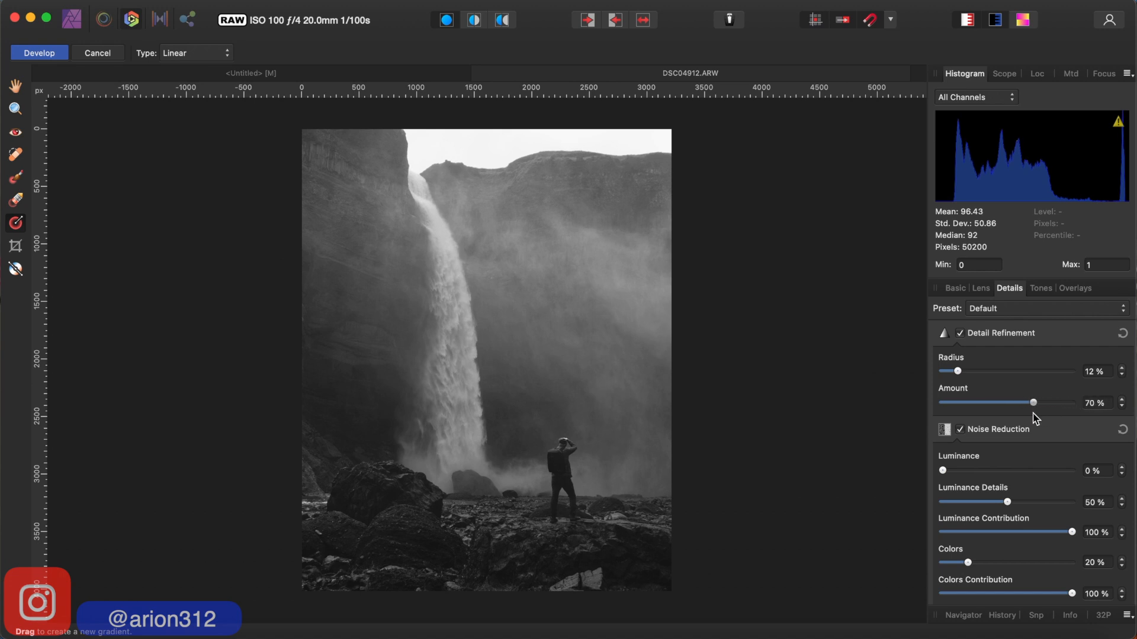
{"action": "key", "text": "XF86MonBrightnessUp"}
{"action": "key", "text": "XF86MonBrightnessUp"}
{"action": "key", "text": "XF86MonBrightnessUp"}
{"action": "key", "text": "XF86MonBrightnessUp"}
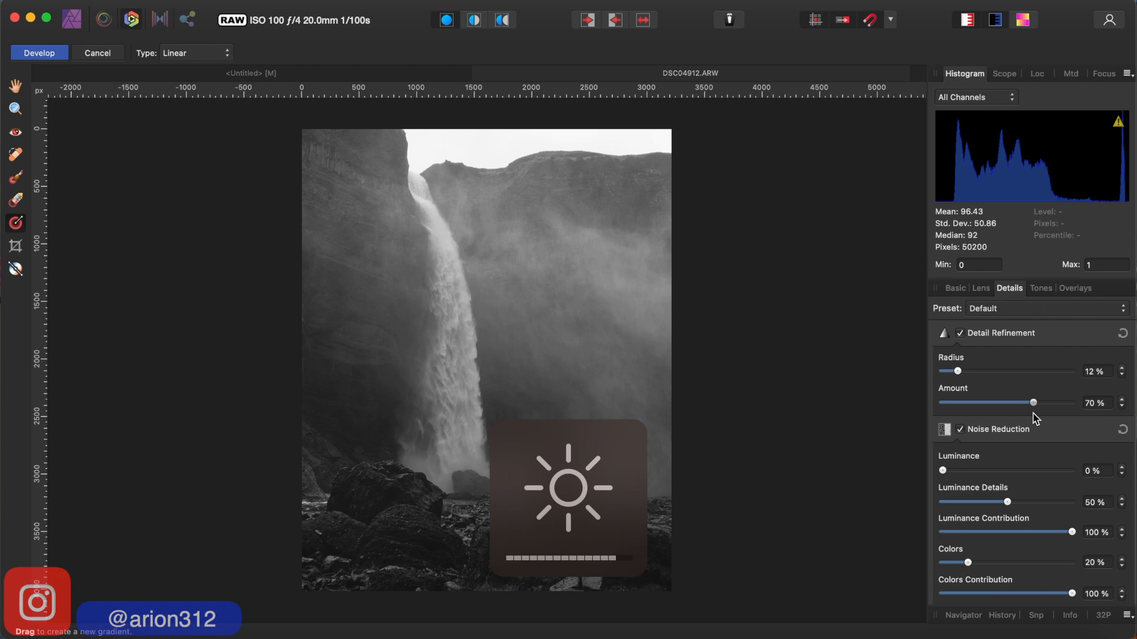
{"action": "key", "text": "XF86MonBrightnessDown"}
{"action": "key", "text": "XF86MonBrightnessDown"}
- Set the Detail Refinement Amount to 50% and develop the RAW photo
{"action": "left_click_drag", "start_coordinate": [1033, 403], "coordinate": [1008, 407]}
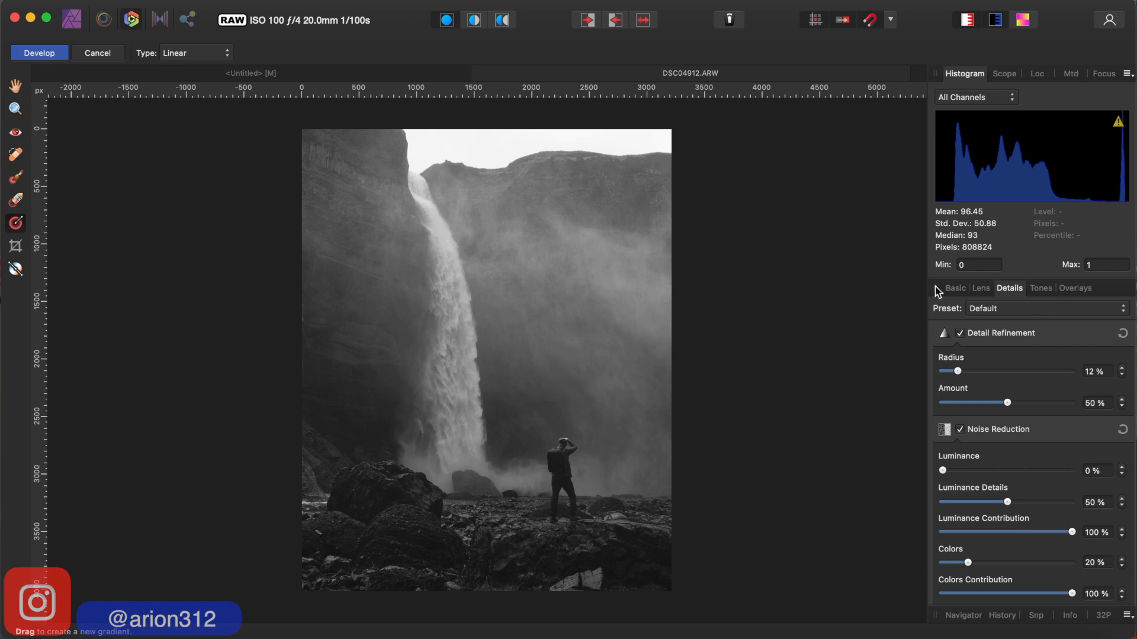
{"action": "left_click", "coordinate": [953, 288]}
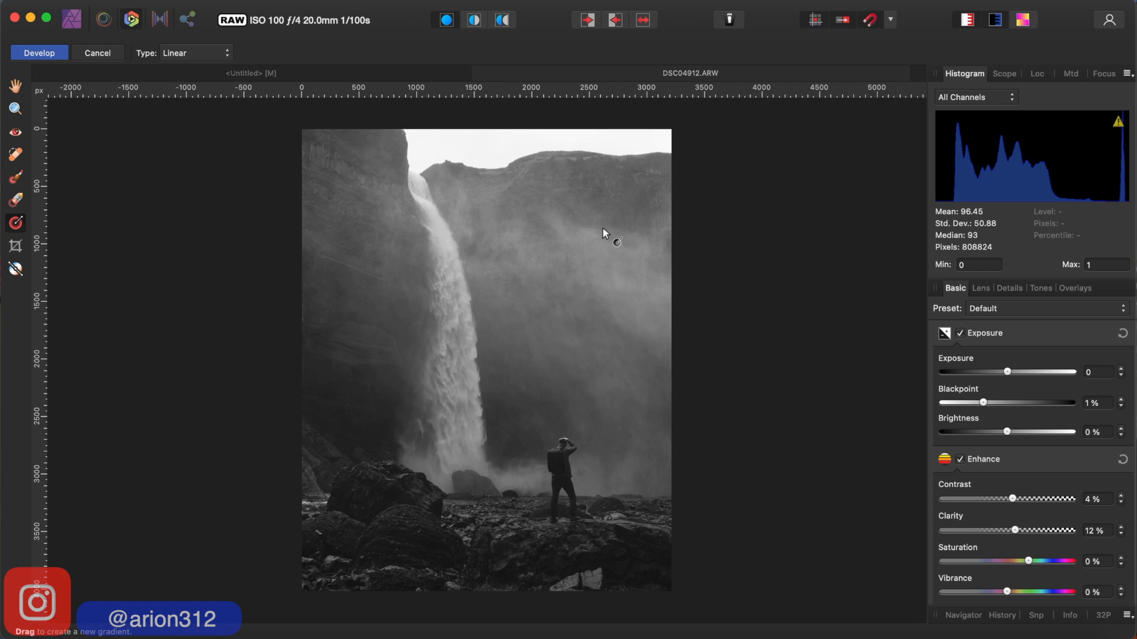
{"action": "left_click", "coordinate": [35, 55]}
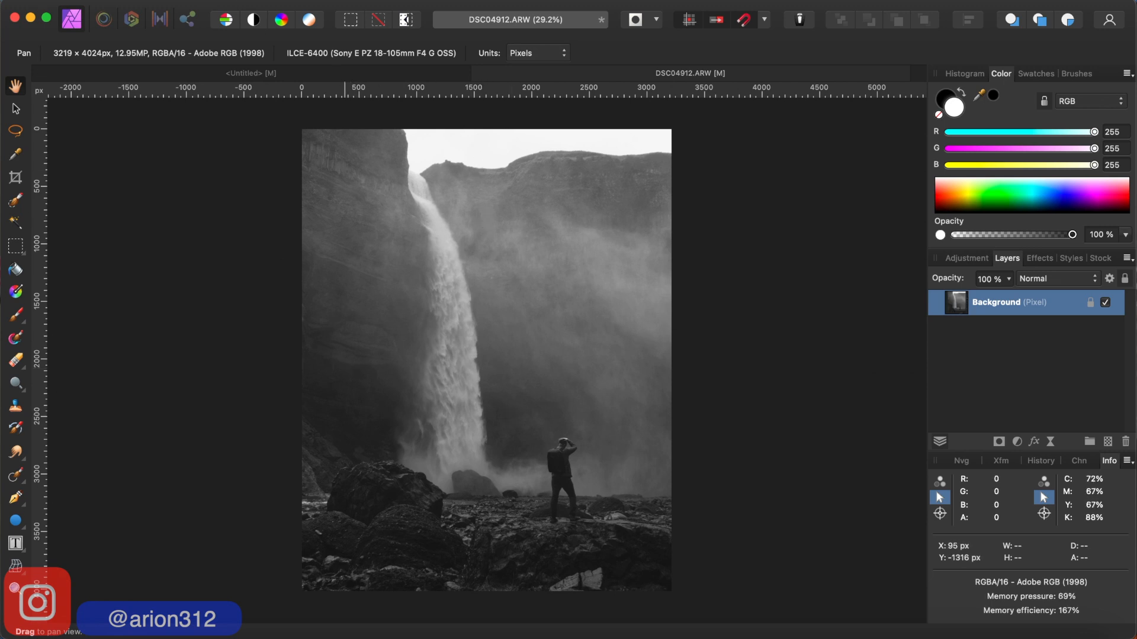
- Add a live Clarity filter to the Background layer with its Strength slightly above 61%
{"action": "right_click", "coordinate": [290, 128]}
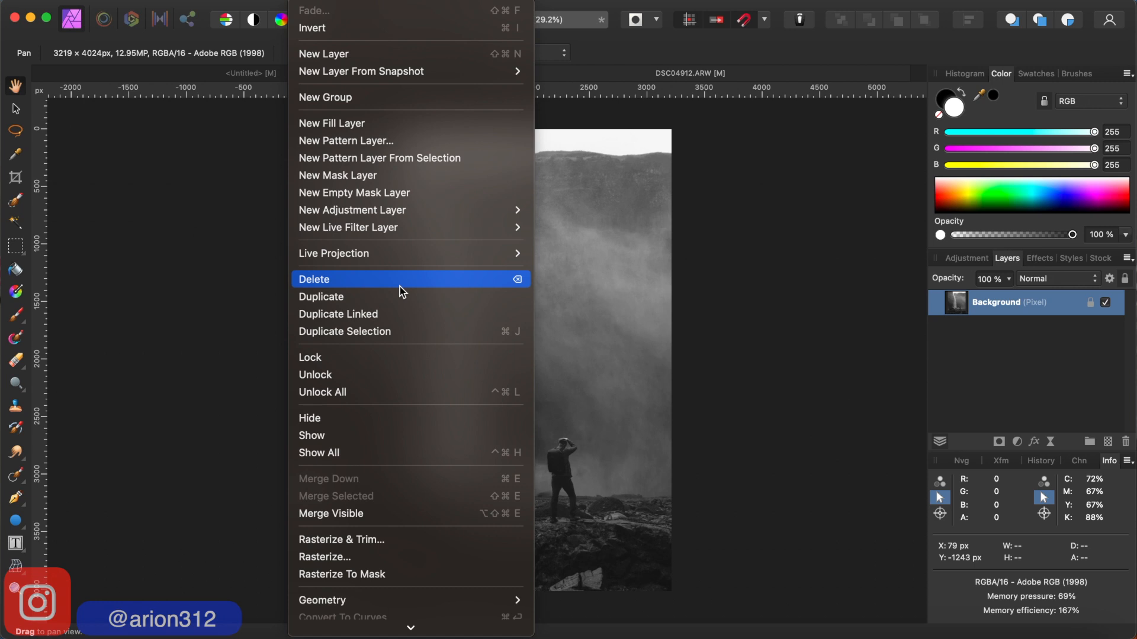
{"action": "mouse_move", "coordinate": [401, 233]}
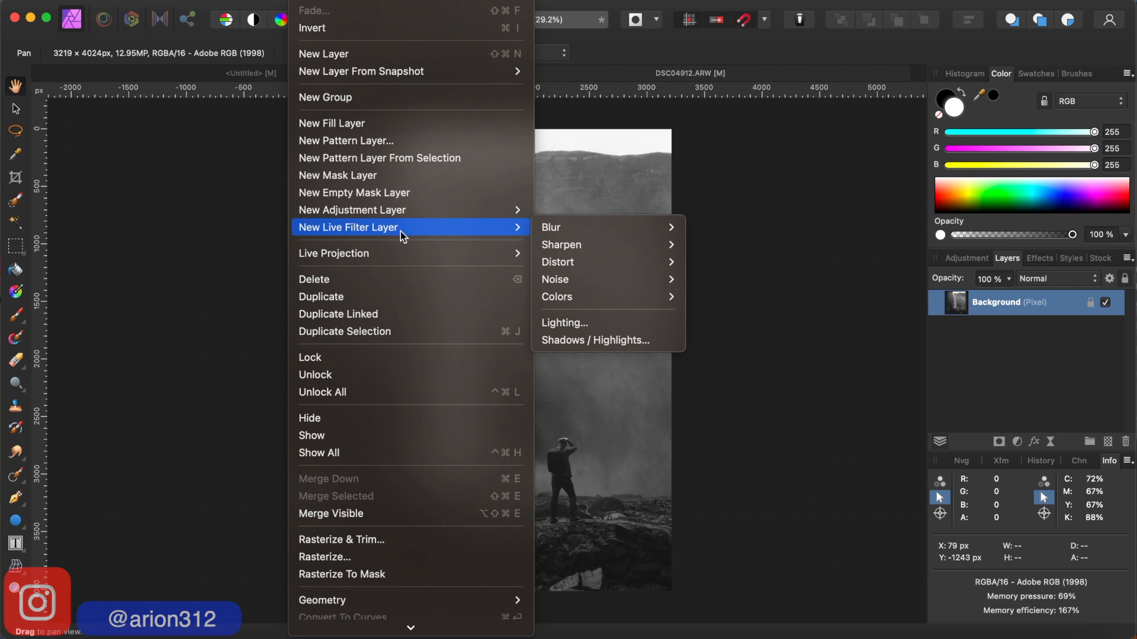
{"action": "mouse_move", "coordinate": [554, 230]}
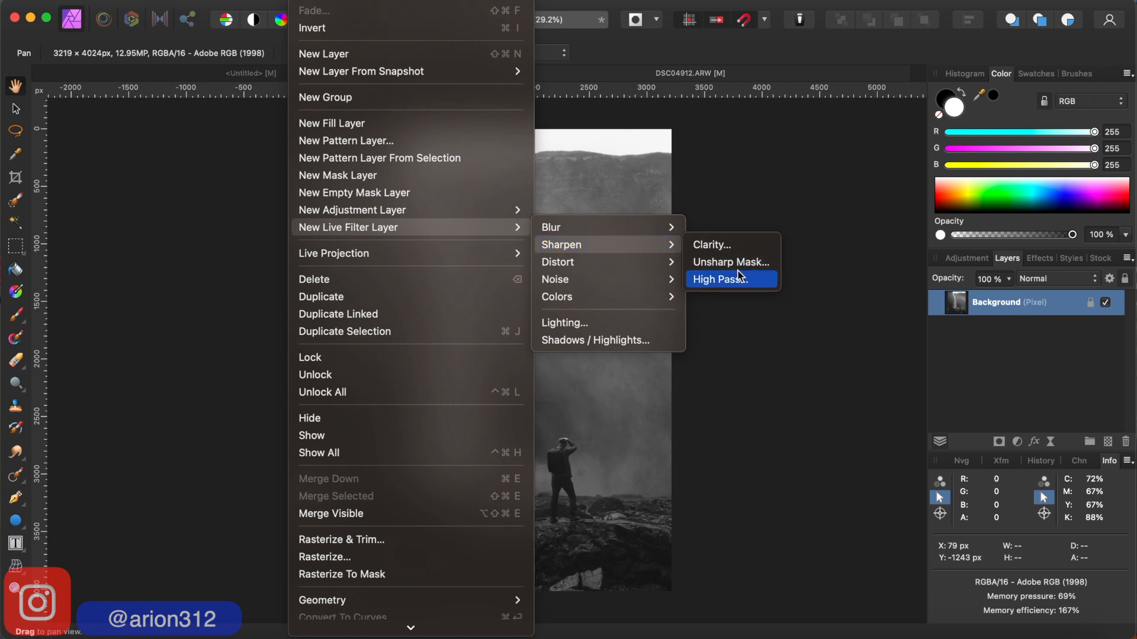
{"action": "left_click", "coordinate": [713, 246]}
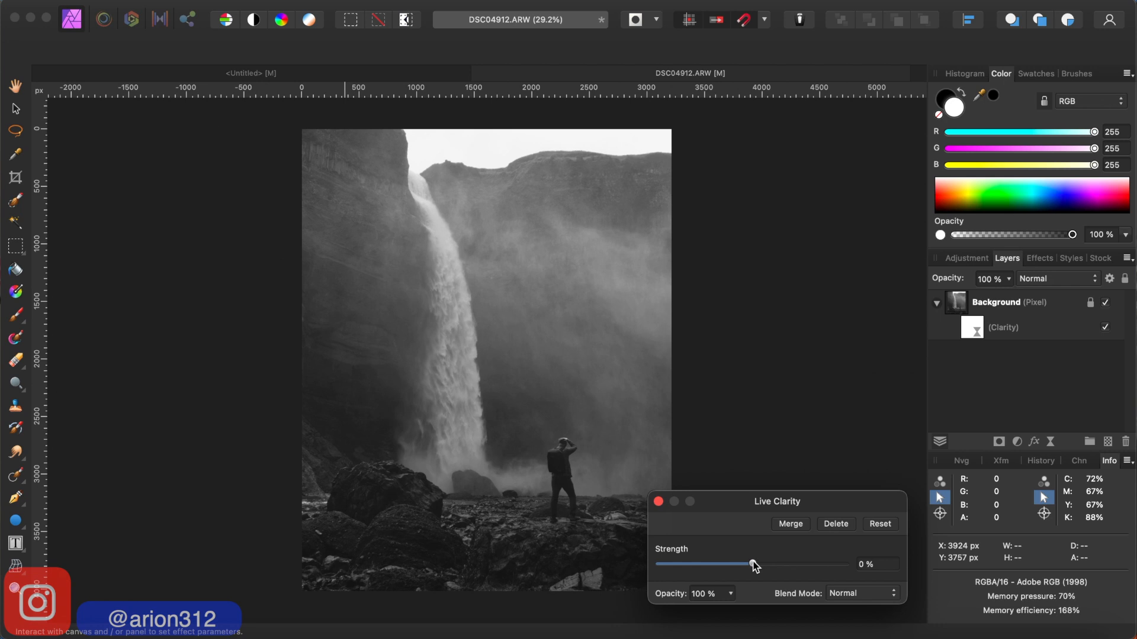
{"action": "left_click_drag", "start_coordinate": [752, 561], "coordinate": [808, 566]}
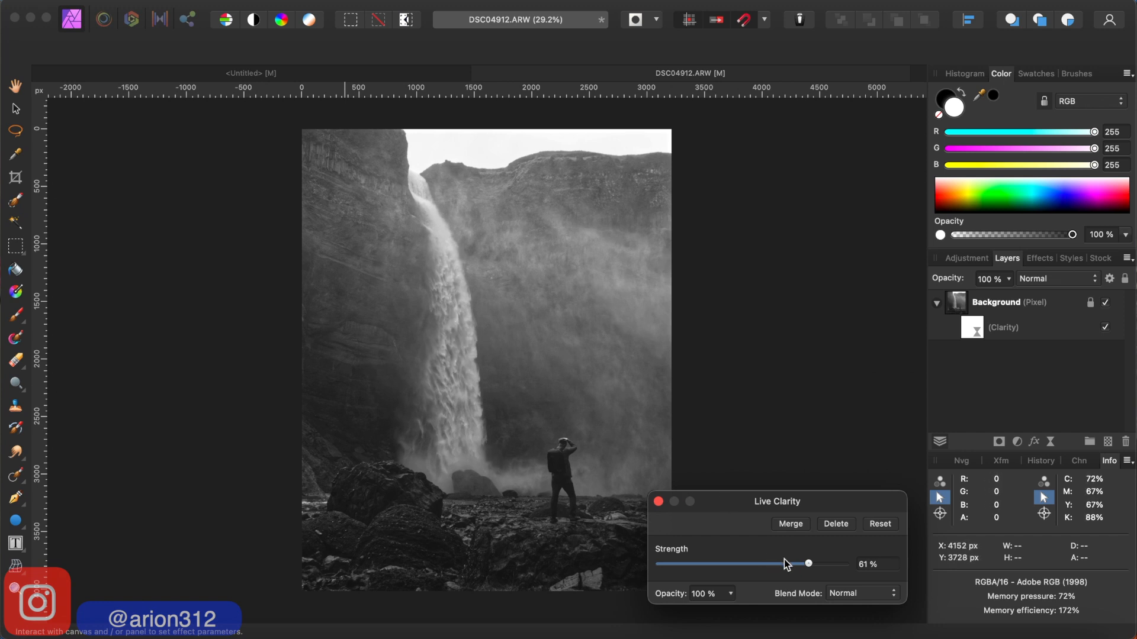
{"action": "left_click_drag", "start_coordinate": [808, 563], "coordinate": [813, 567]}
{"action": "left_click", "coordinate": [658, 504]}
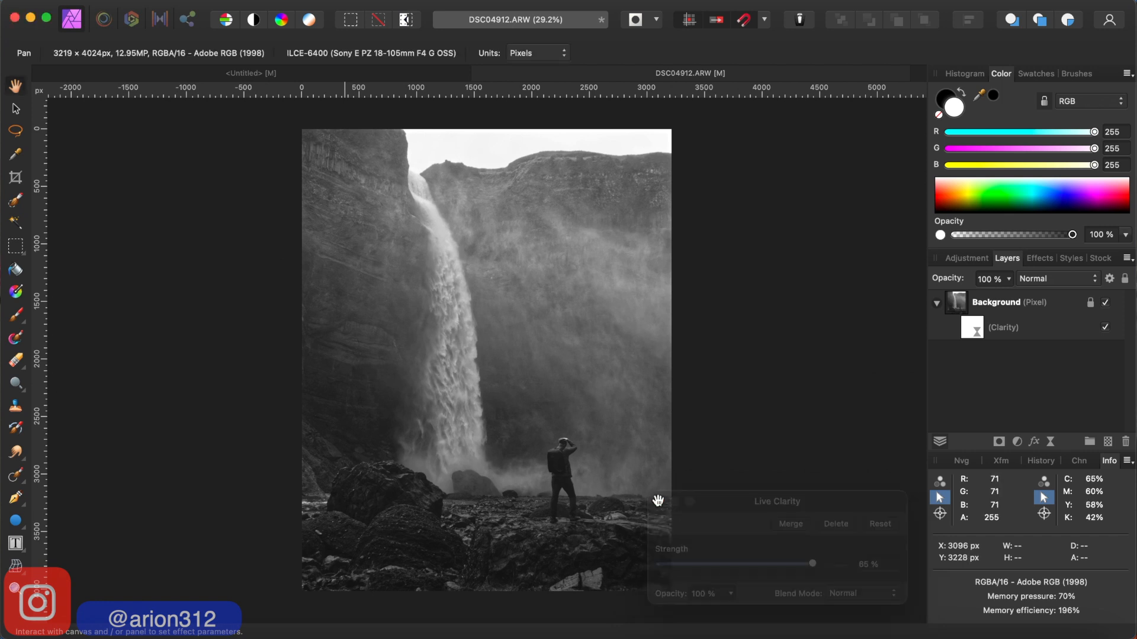
- Mask the Clarity filter off the cliffs and mist around the waterfall, painting black with a 334.7 px brush
{"action": "left_click", "coordinate": [976, 328]}
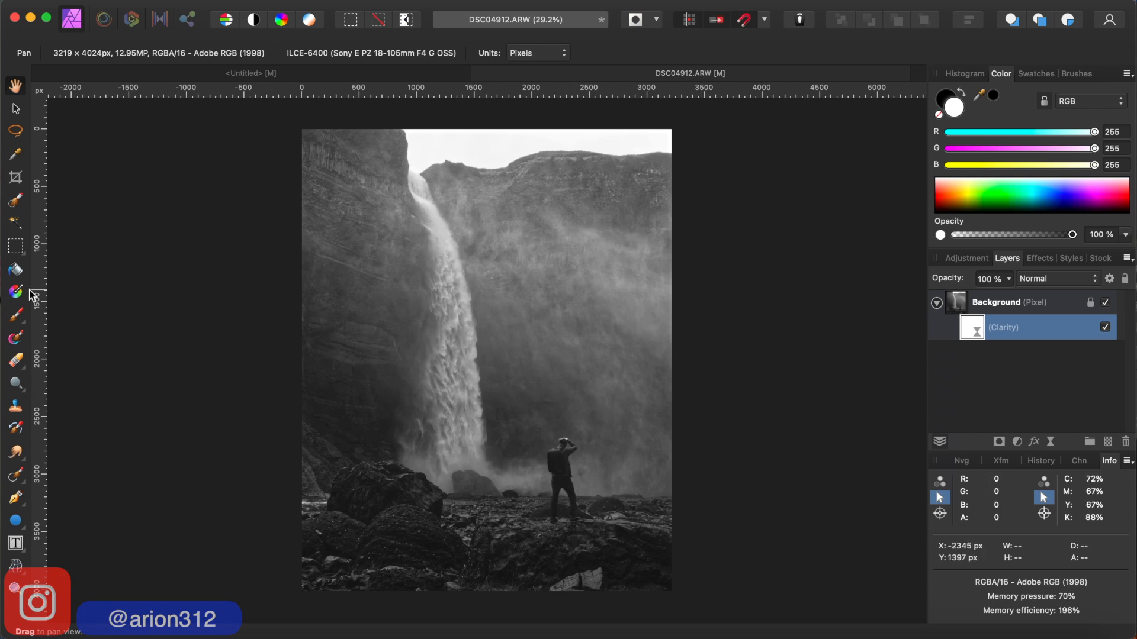
{"action": "left_click", "coordinate": [16, 318]}
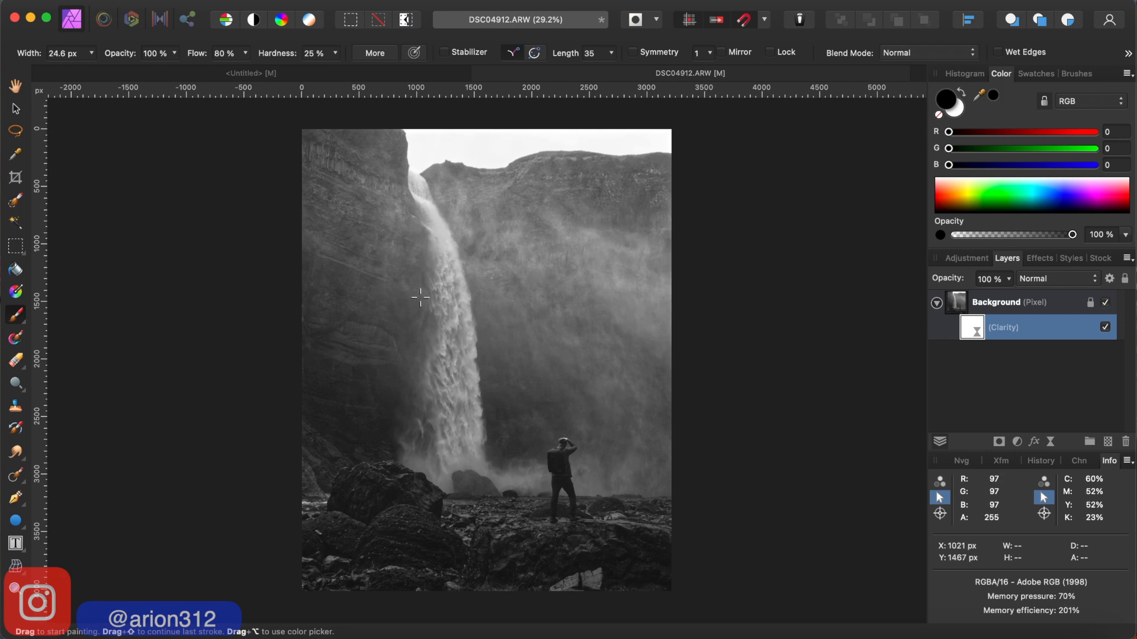
{"action": "key", "text": "bracketright"}
{"action": "key", "text": "bracketright"}
{"action": "key", "text": "bracketright"}
{"action": "key", "text": "bracketright"}
{"action": "key", "text": "bracketright"}
{"action": "key", "text": "bracketright"}
{"action": "key", "text": "bracketright"}
{"action": "key", "text": "bracketright"}
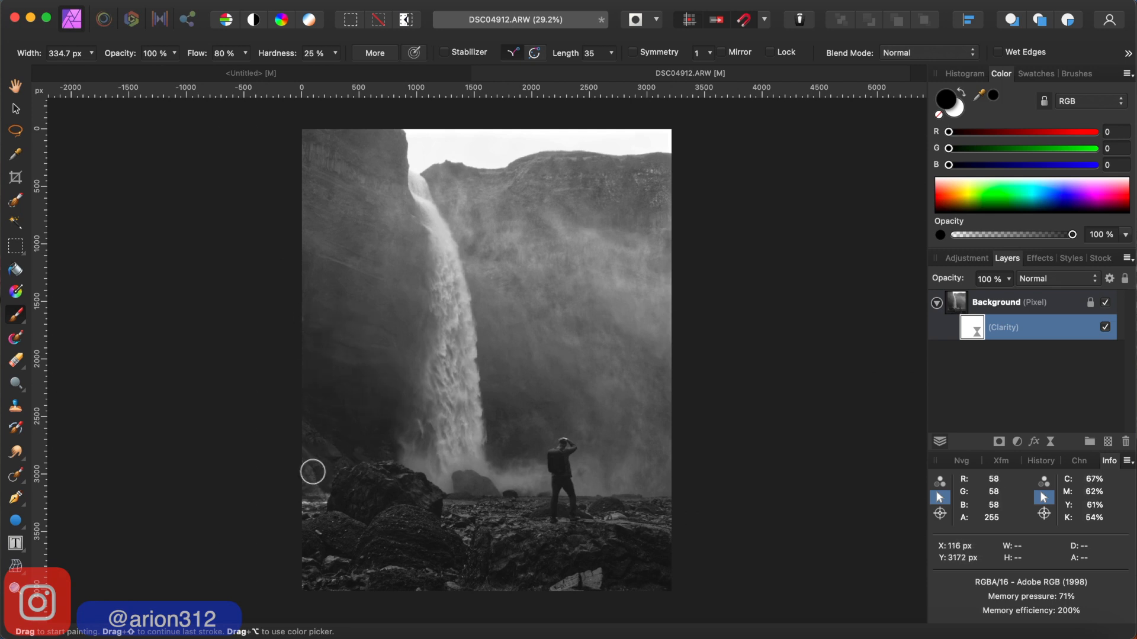
{"action": "mouse_move", "coordinate": [377, 466]}
{"action": "left_mouse_down"}
{"action": "mouse_move", "coordinate": [312, 534]}
{"action": "mouse_move", "coordinate": [317, 567]}
{"action": "mouse_move", "coordinate": [347, 577]}
{"action": "mouse_move", "coordinate": [343, 530]}
{"action": "mouse_move", "coordinate": [365, 492]}
{"action": "mouse_move", "coordinate": [373, 551]}
{"action": "mouse_move", "coordinate": [392, 478]}
{"action": "mouse_move", "coordinate": [420, 489]}
{"action": "mouse_move", "coordinate": [408, 541]}
{"action": "mouse_move", "coordinate": [423, 551]}
{"action": "mouse_move", "coordinate": [401, 573]}
{"action": "mouse_move", "coordinate": [478, 584]}
{"action": "mouse_move", "coordinate": [462, 583]}
{"action": "mouse_move", "coordinate": [478, 553]}
{"action": "mouse_move", "coordinate": [466, 553]}
{"action": "mouse_move", "coordinate": [452, 513]}
{"action": "mouse_move", "coordinate": [468, 484]}
{"action": "mouse_move", "coordinate": [489, 507]}
{"action": "mouse_move", "coordinate": [541, 502]}
{"action": "mouse_move", "coordinate": [516, 501]}
{"action": "mouse_move", "coordinate": [474, 574]}
{"action": "mouse_move", "coordinate": [623, 514]}
{"action": "mouse_move", "coordinate": [592, 503]}
{"action": "mouse_move", "coordinate": [665, 505]}
{"action": "mouse_move", "coordinate": [658, 358]}
{"action": "mouse_move", "coordinate": [639, 473]}
{"action": "mouse_move", "coordinate": [586, 482]}
{"action": "mouse_move", "coordinate": [599, 407]}
{"action": "mouse_move", "coordinate": [584, 431]}
{"action": "mouse_move", "coordinate": [510, 450]}
{"action": "mouse_move", "coordinate": [489, 353]}
{"action": "left_mouse_up"}
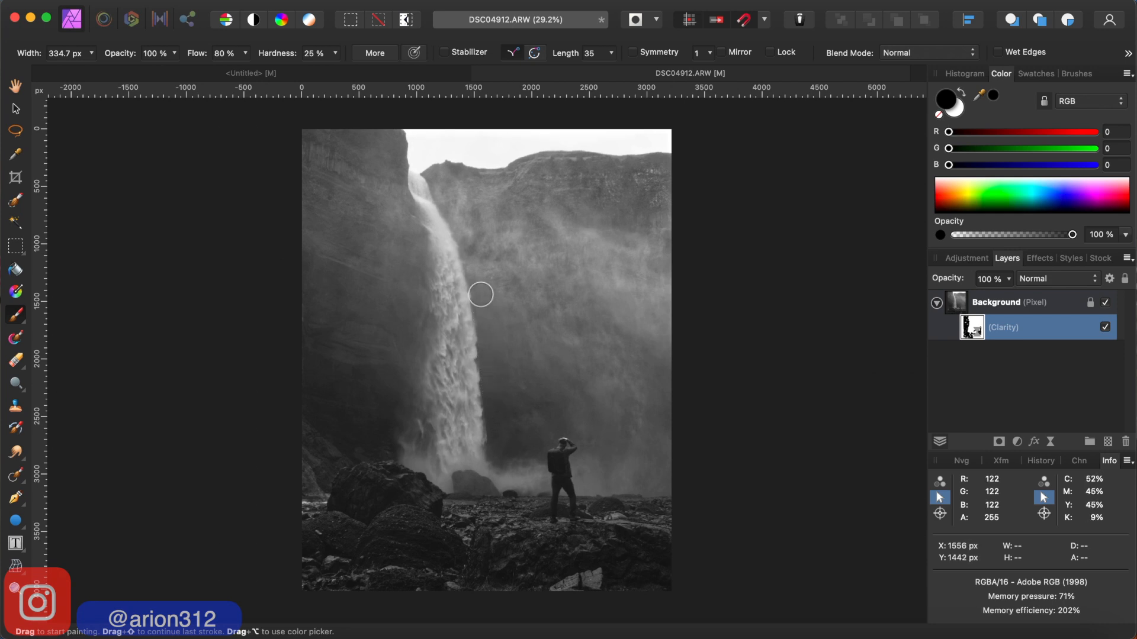
{"action": "mouse_move", "coordinate": [471, 261]}
{"action": "left_mouse_down"}
{"action": "mouse_move", "coordinate": [516, 334]}
{"action": "mouse_move", "coordinate": [524, 415]}
{"action": "left_mouse_up"}
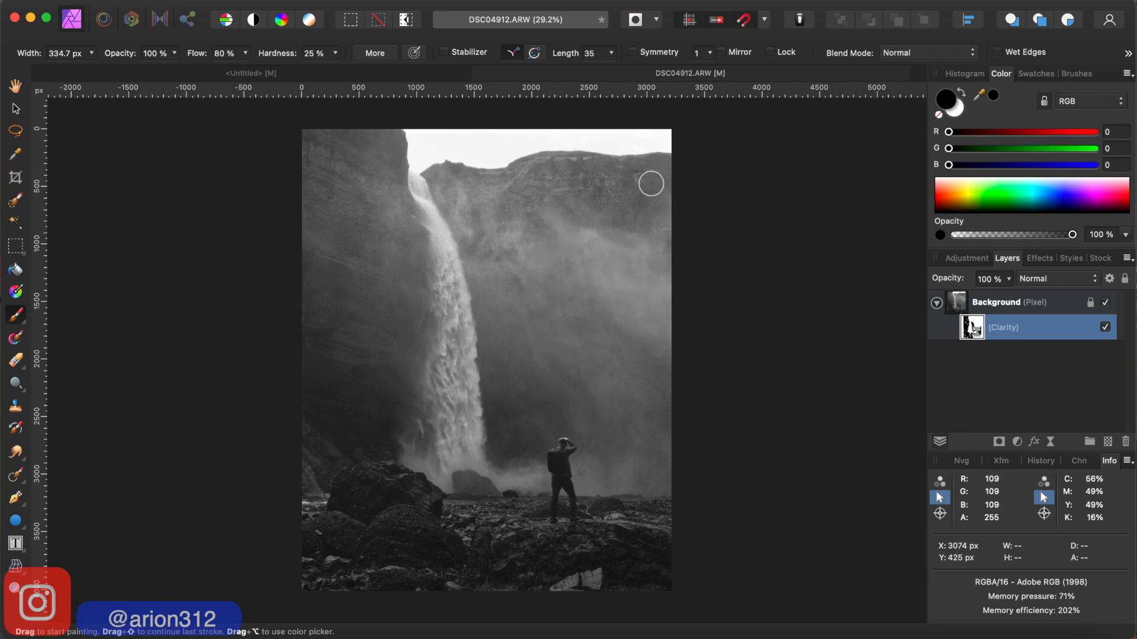
{"action": "mouse_move", "coordinate": [598, 182]}
{"action": "left_mouse_down"}
{"action": "mouse_move", "coordinate": [581, 198]}
{"action": "mouse_move", "coordinate": [535, 156]}
{"action": "mouse_move", "coordinate": [544, 177]}
{"action": "left_mouse_up"}
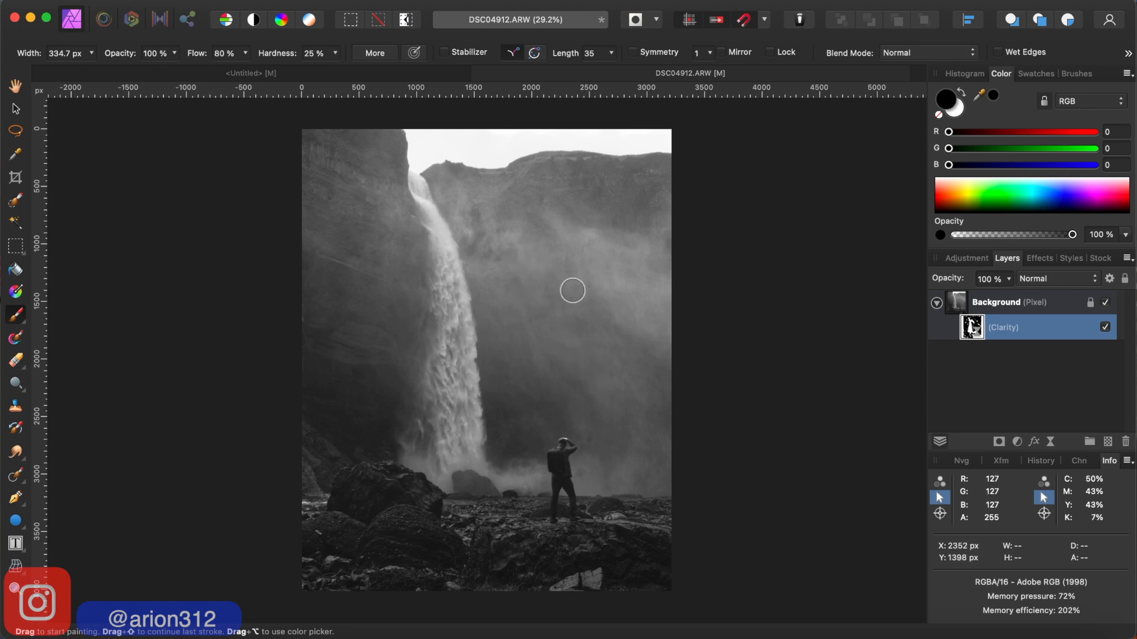
- Mask out the rest of the Clarity effect on the misty cliffs with a brush up to 1177.3 px, then size the brush to 548.5 px
{"action": "key", "text": "bracketright"}
{"action": "key", "text": "bracketright"}
{"action": "key", "text": "bracketright"}
{"action": "key", "text": "bracketright"}
{"action": "key", "text": "bracketright"}
{"action": "key", "text": "bracketright"}
{"action": "key", "text": "bracketright"}
{"action": "key", "text": "bracketright"}
{"action": "key", "text": "bracketright"}
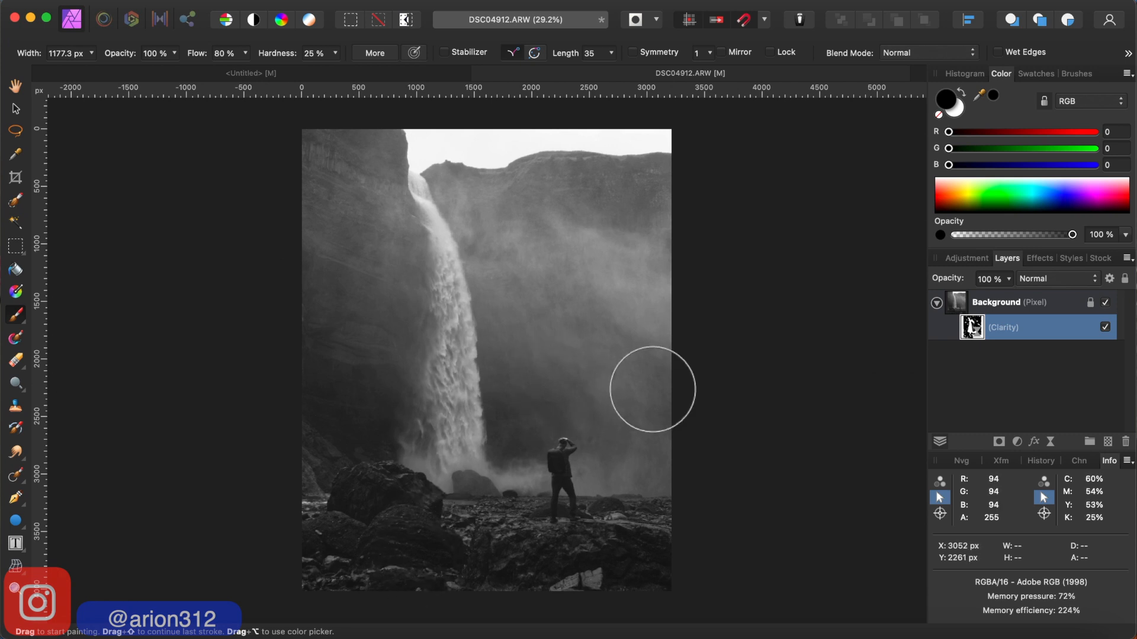
{"action": "key", "text": "bracketleft"}
{"action": "key", "text": "bracketleft"}
{"action": "key", "text": "bracketleft"}
{"action": "key", "text": "bracketleft"}
{"action": "key", "text": "bracketleft"}
{"action": "key", "text": "bracketleft"}
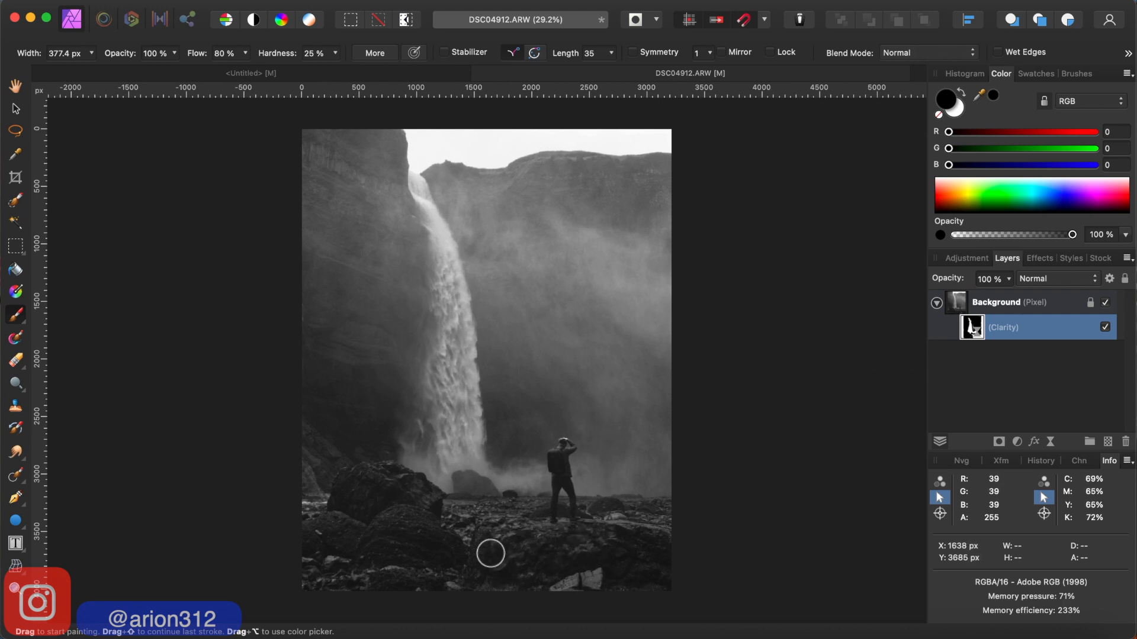
{"action": "key", "text": "bracketleft"}
{"action": "key", "text": "bracketleft"}
{"action": "key", "text": "bracketright"}
{"action": "key", "text": "bracketright"}
{"action": "key", "text": "bracketright"}
{"action": "key", "text": "bracketright"}
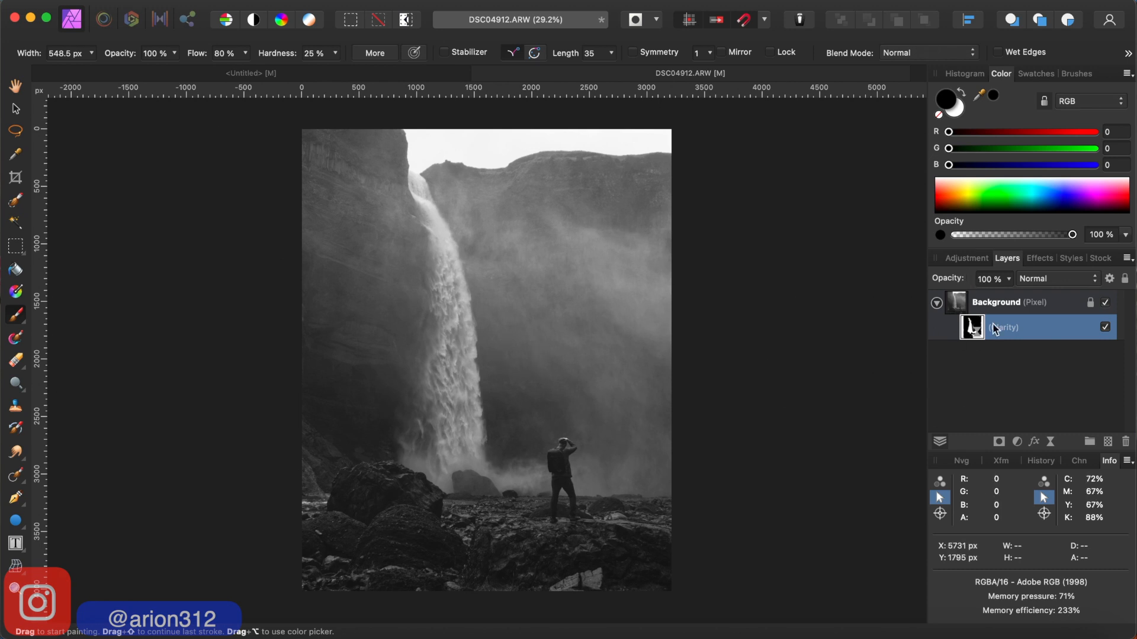
- Add a Levels adjustment above the Background layer and move its dialog clear of the photo
{"action": "left_click", "coordinate": [982, 303]}
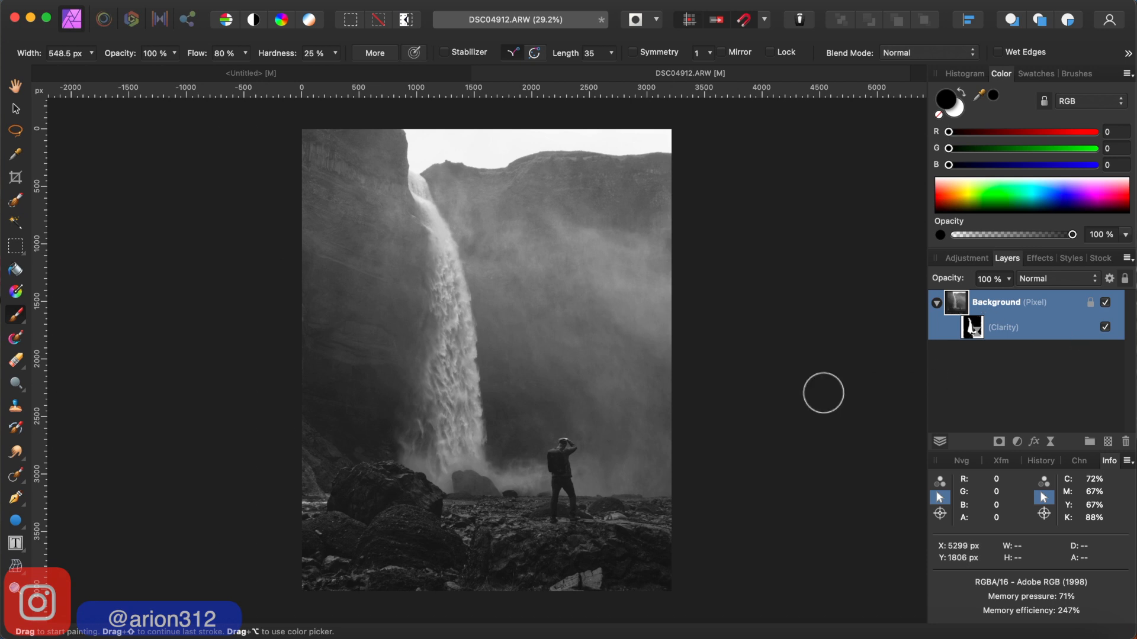
{"action": "left_click", "coordinate": [1018, 443]}
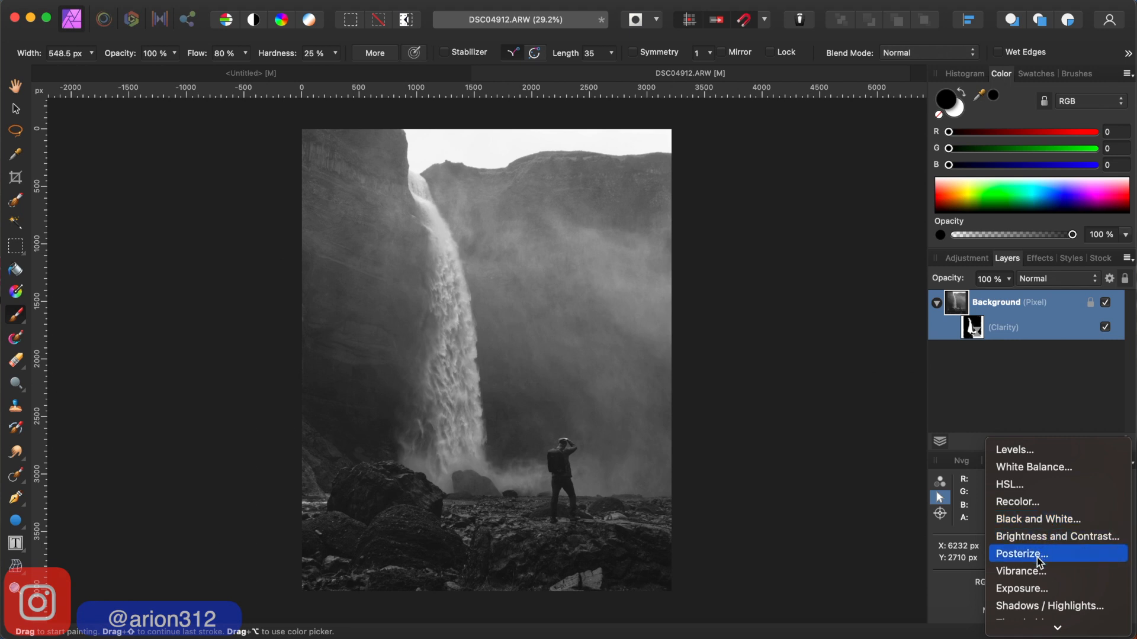
{"action": "left_click", "coordinate": [1019, 451]}
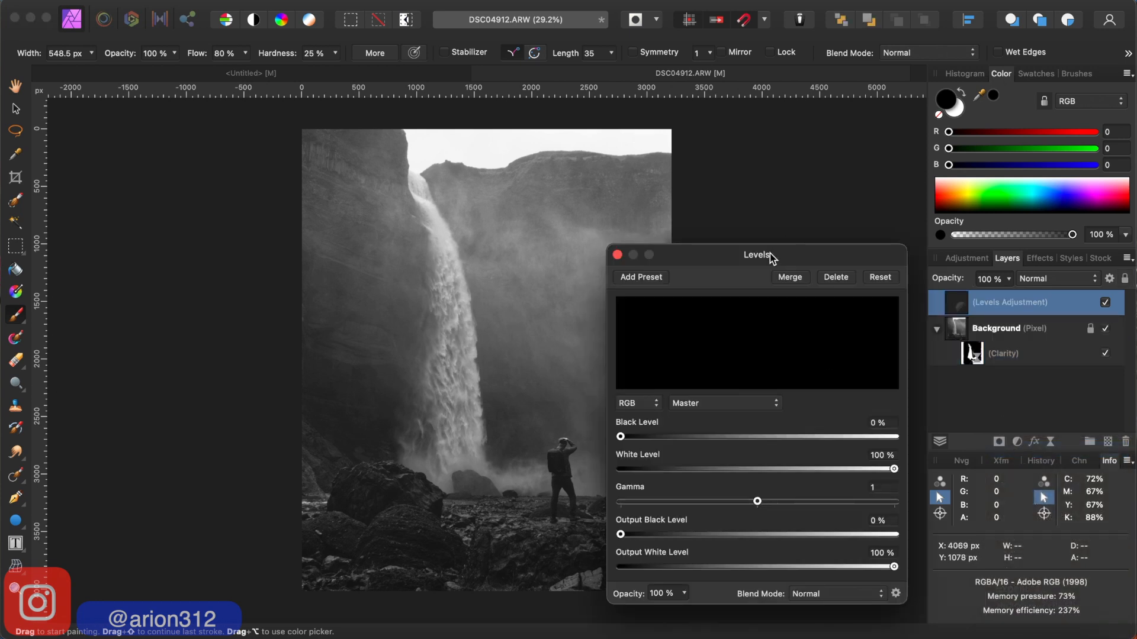
{"action": "left_click_drag", "start_coordinate": [770, 253], "coordinate": [834, 249]}
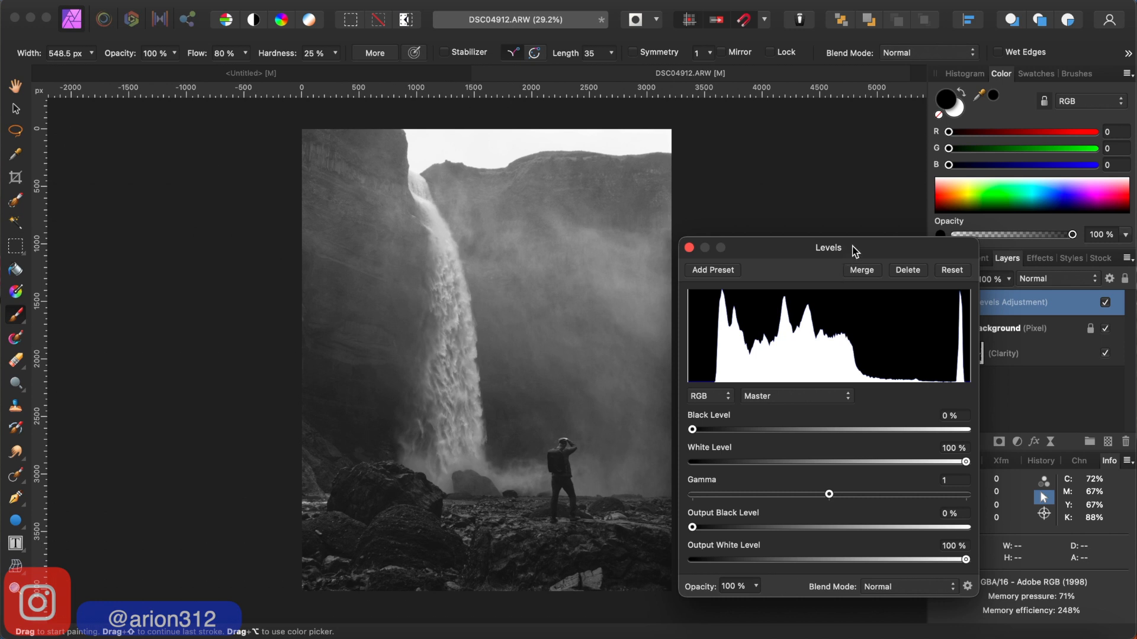
{"action": "left_click_drag", "start_coordinate": [861, 248], "coordinate": [859, 279]}
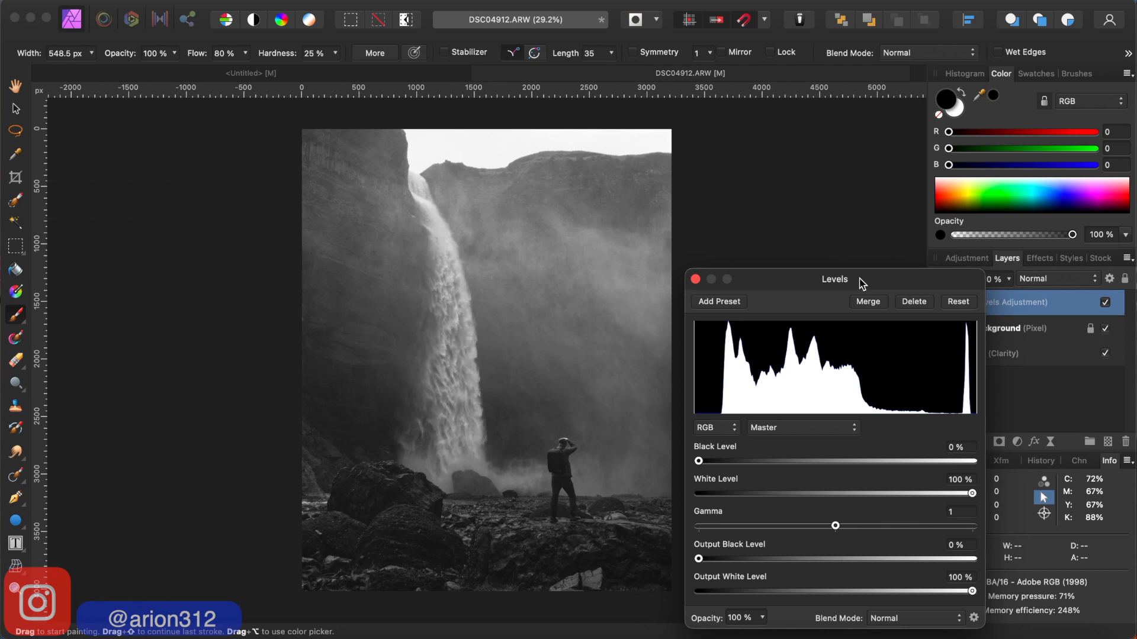
{"action": "mouse_move", "coordinate": [859, 279]}
{"action": "left_mouse_down"}
{"action": "mouse_move", "coordinate": [898, 271]}
{"action": "mouse_move", "coordinate": [870, 273]}
{"action": "mouse_move", "coordinate": [863, 258]}
{"action": "left_mouse_up"}
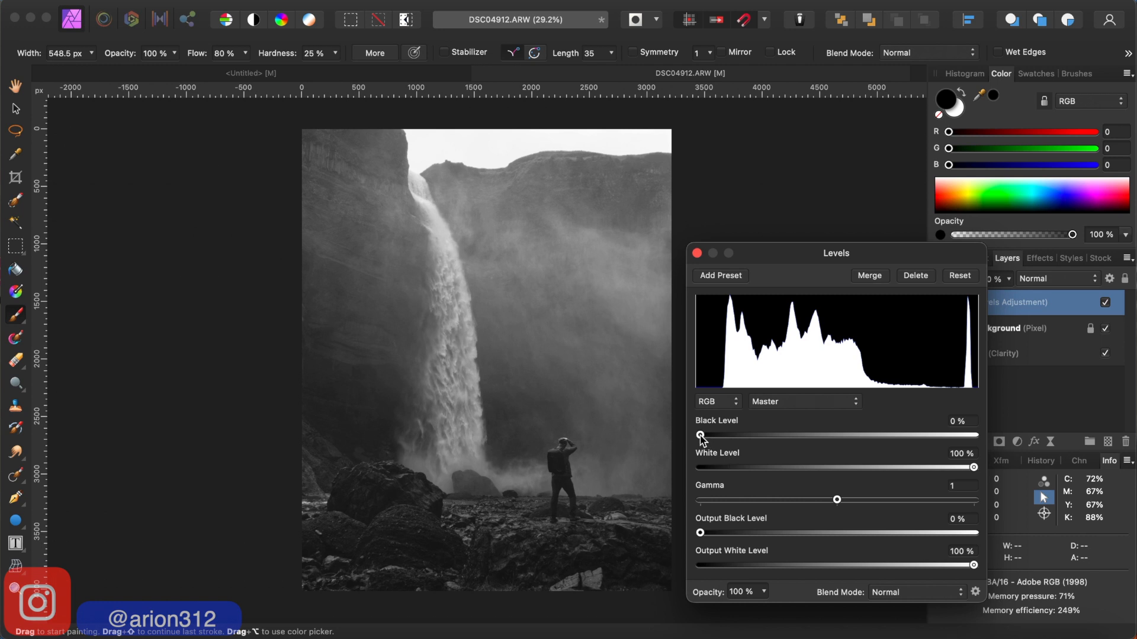
- Set the Levels adjustment's Black Level to 6% and White Level to 90%, and shift its Gamma slightly from 1
{"action": "mouse_move", "coordinate": [700, 437]}
{"action": "left_mouse_down"}
{"action": "mouse_move", "coordinate": [730, 438]}
{"action": "mouse_move", "coordinate": [702, 441]}
{"action": "mouse_move", "coordinate": [714, 441]}
{"action": "left_mouse_up"}
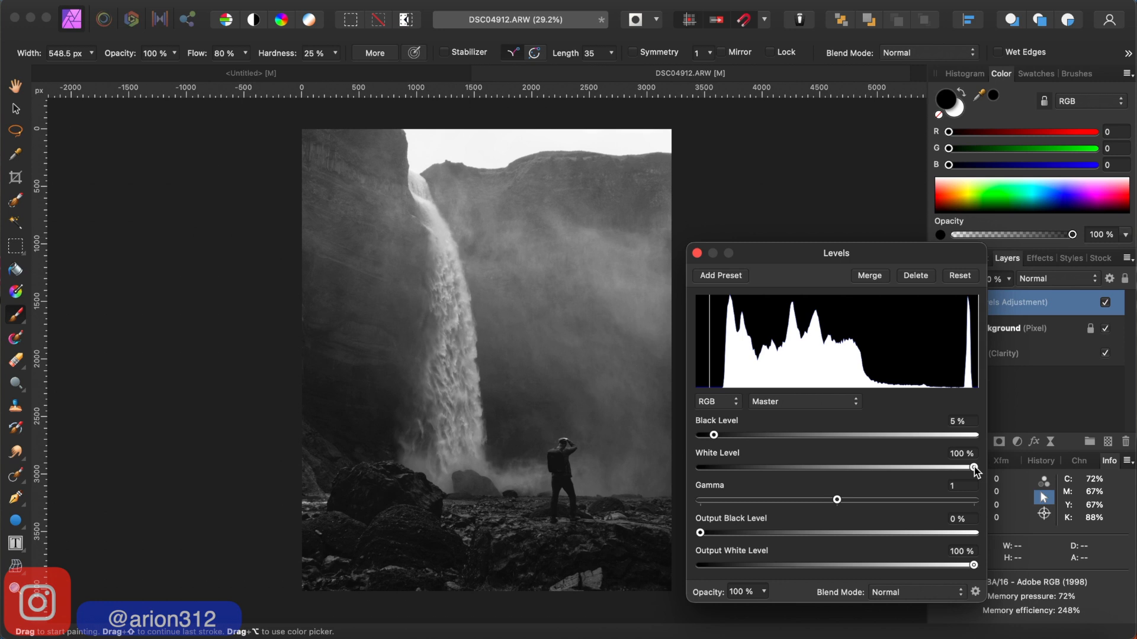
{"action": "left_click_drag", "start_coordinate": [974, 468], "coordinate": [953, 475]}
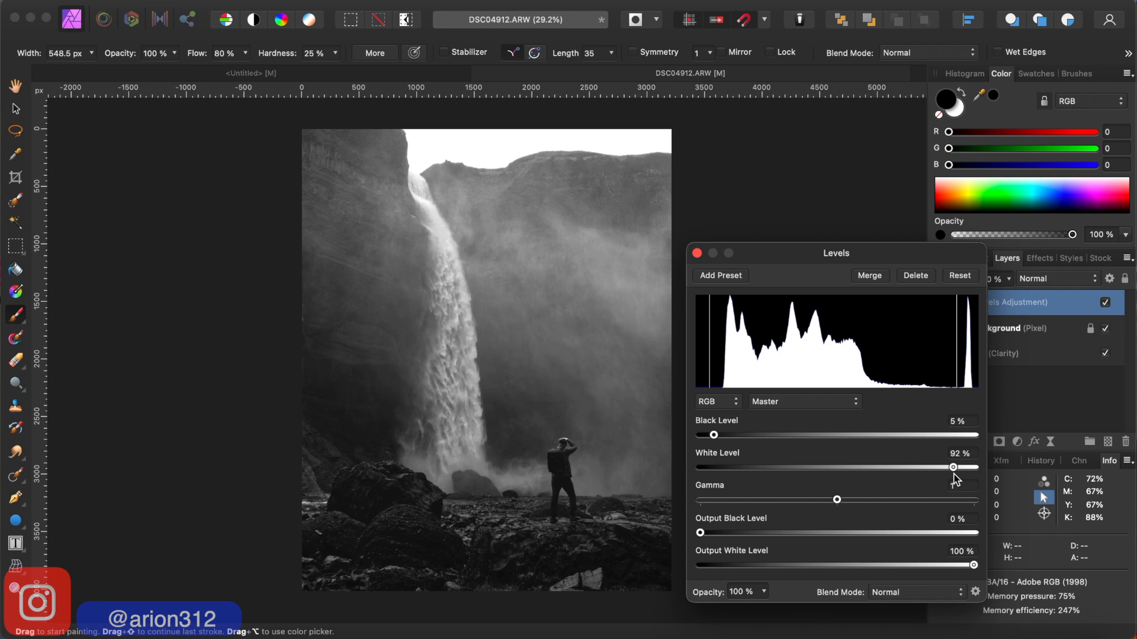
{"action": "mouse_move", "coordinate": [953, 473]}
{"action": "left_mouse_down"}
{"action": "mouse_move", "coordinate": [933, 478]}
{"action": "mouse_move", "coordinate": [959, 476]}
{"action": "mouse_move", "coordinate": [945, 478]}
{"action": "left_mouse_up"}
{"action": "left_click_drag", "start_coordinate": [715, 436], "coordinate": [718, 436]}
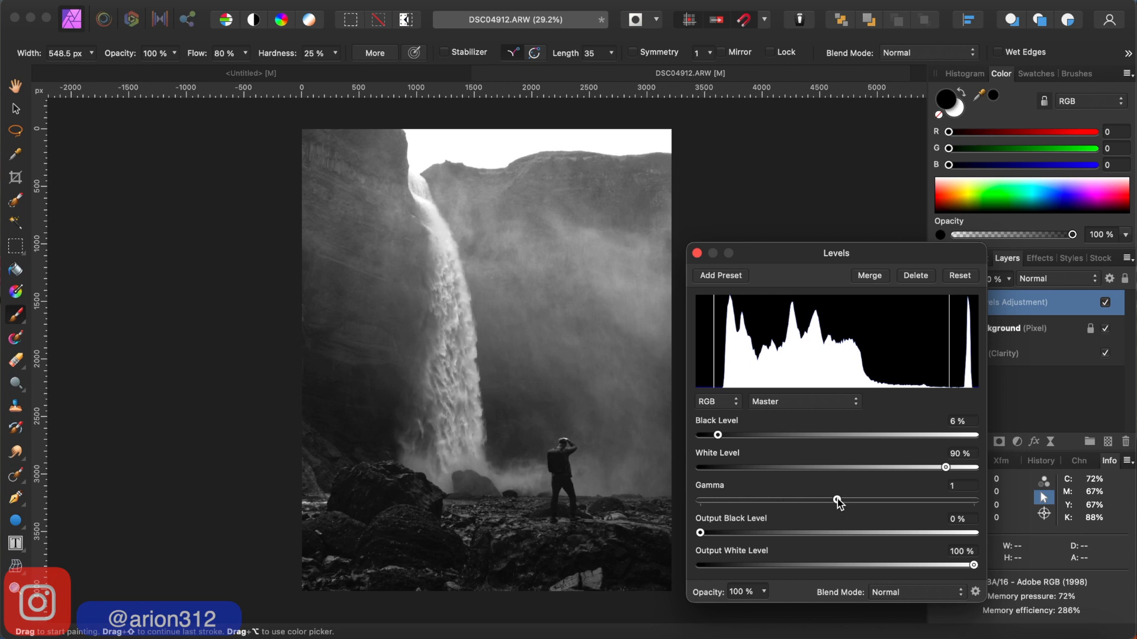
{"action": "left_click_drag", "start_coordinate": [837, 501], "coordinate": [833, 503]}
{"action": "left_click", "coordinate": [697, 254]}
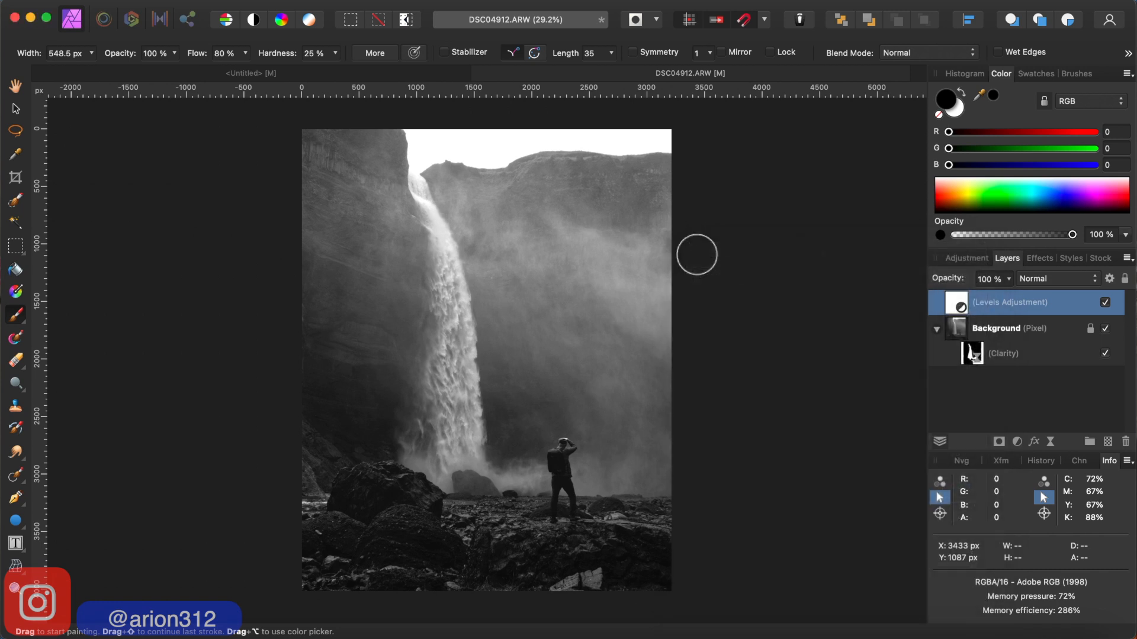
- Set the brush flow to 100%, enlarge the brush to 984.6 px, and make the Paint Brush Tool active
{"action": "key", "text": "b"}
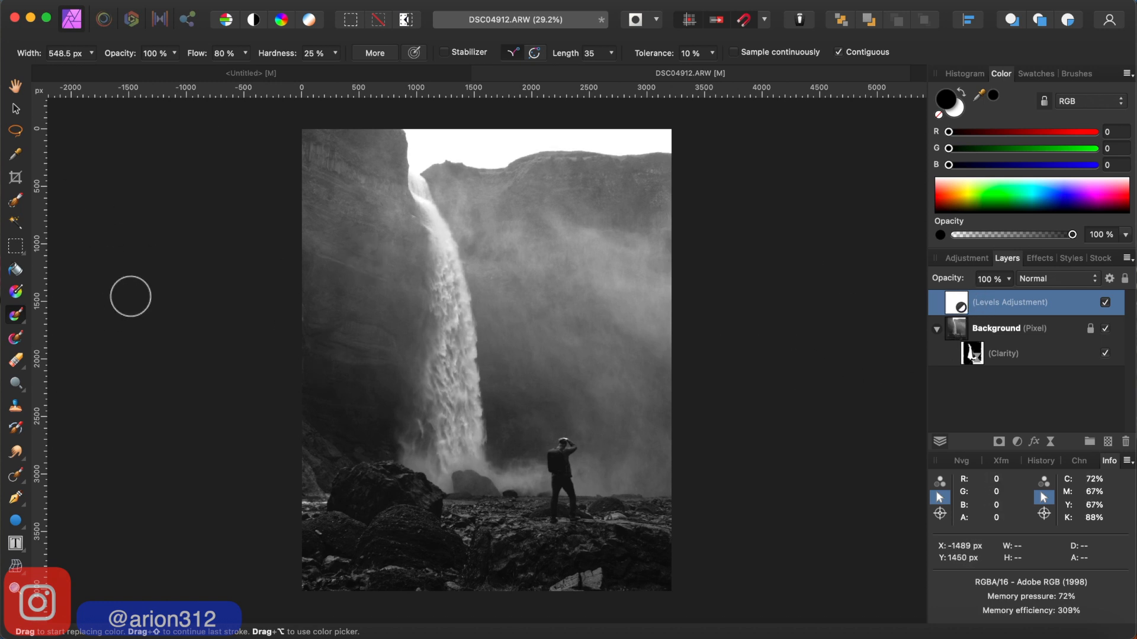
{"action": "left_click", "coordinate": [247, 54]}
{"action": "left_click_drag", "start_coordinate": [243, 69], "coordinate": [276, 71]}
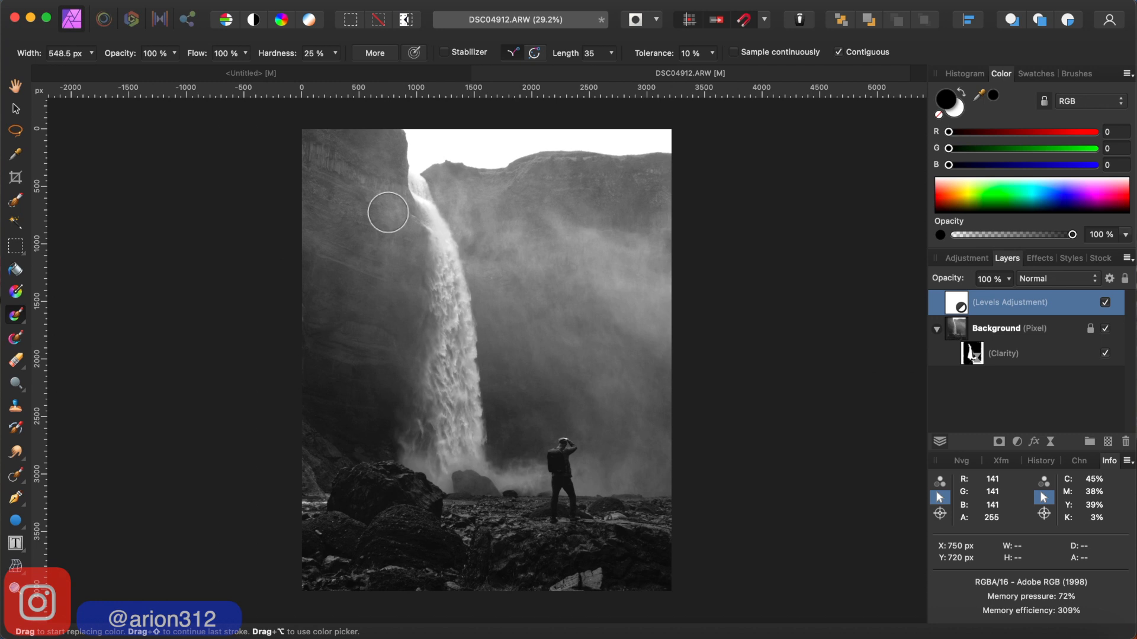
{"action": "key", "text": "bracketright"}
{"action": "key", "text": "bracketright"}
{"action": "key", "text": "bracketright"}
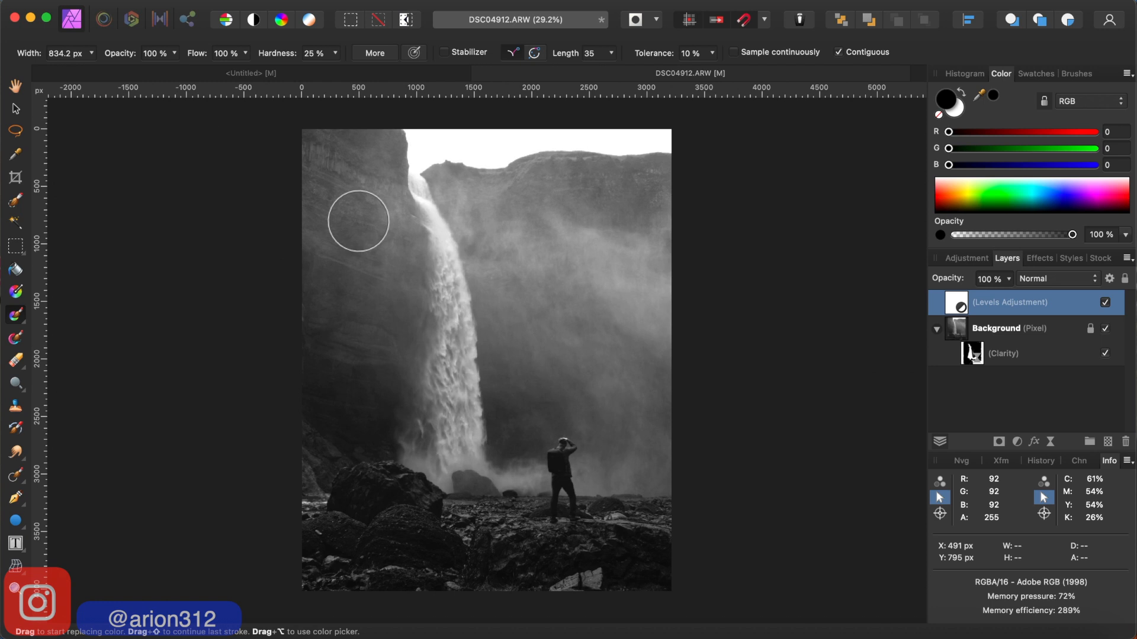
{"action": "key", "text": "b"}
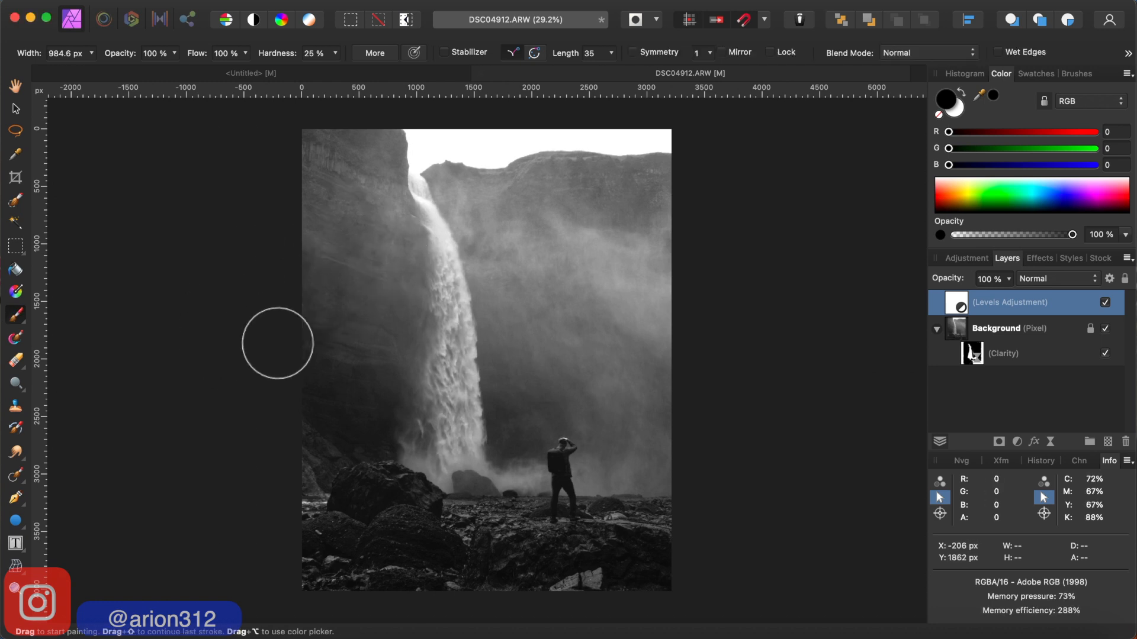
{"action": "left_click", "coordinate": [20, 319]}
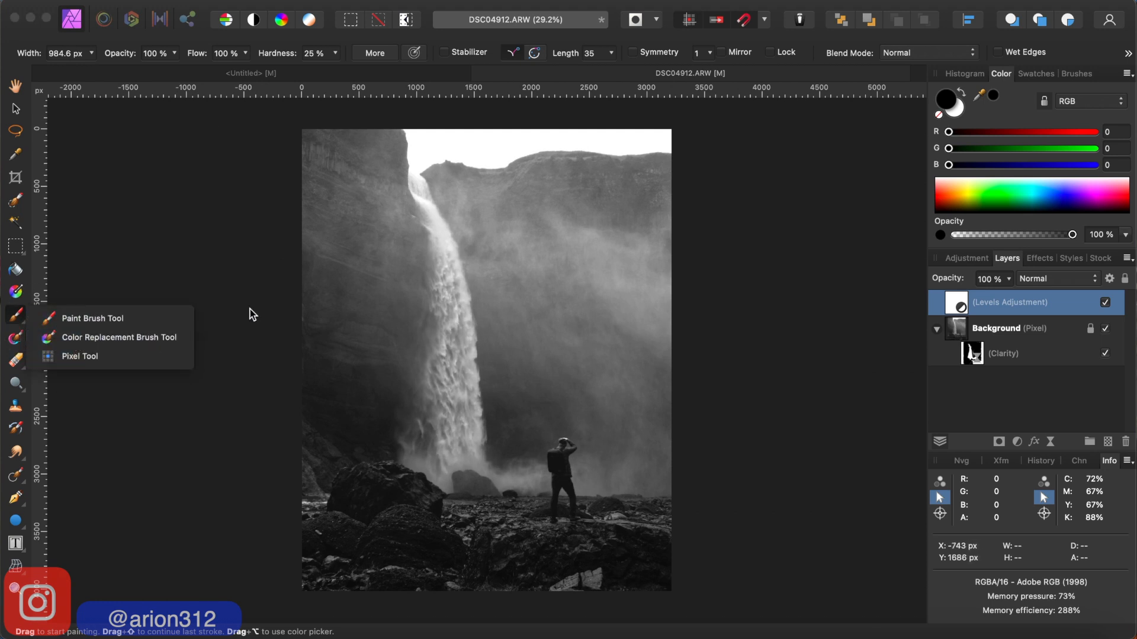
{"action": "left_click", "coordinate": [89, 318]}
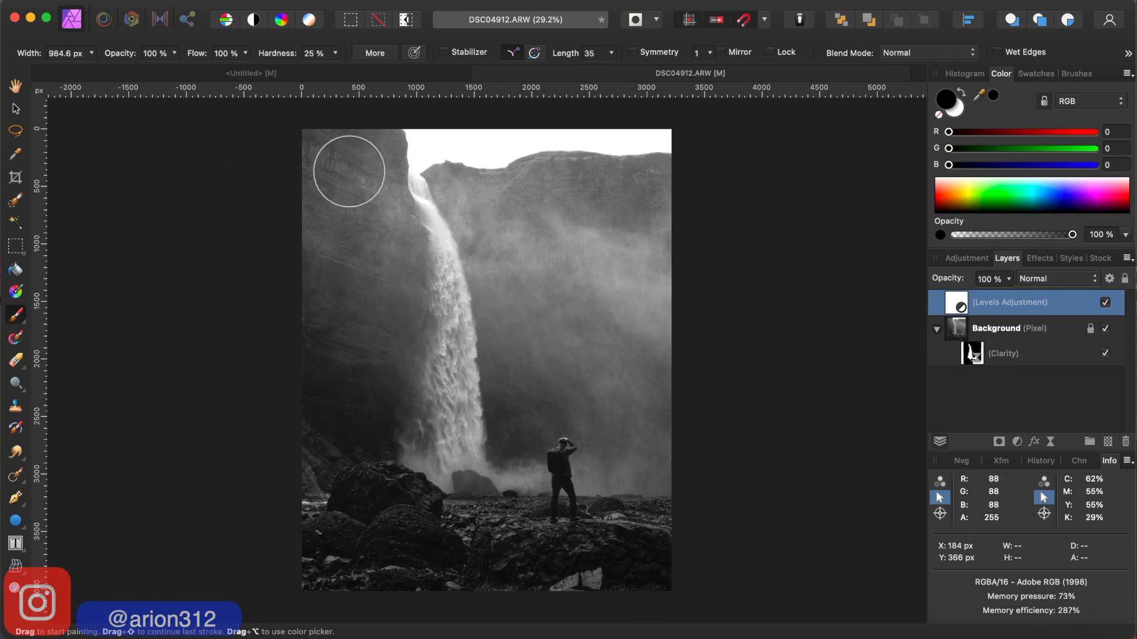
- Mask the Levels adjustment off the dark cliff beside the waterfall, painting black with brushes of 984.6 px and 711.3 px
{"action": "mouse_move", "coordinate": [324, 158]}
{"action": "left_mouse_down"}
{"action": "mouse_move", "coordinate": [332, 167]}
{"action": "mouse_move", "coordinate": [371, 153]}
{"action": "left_mouse_up"}
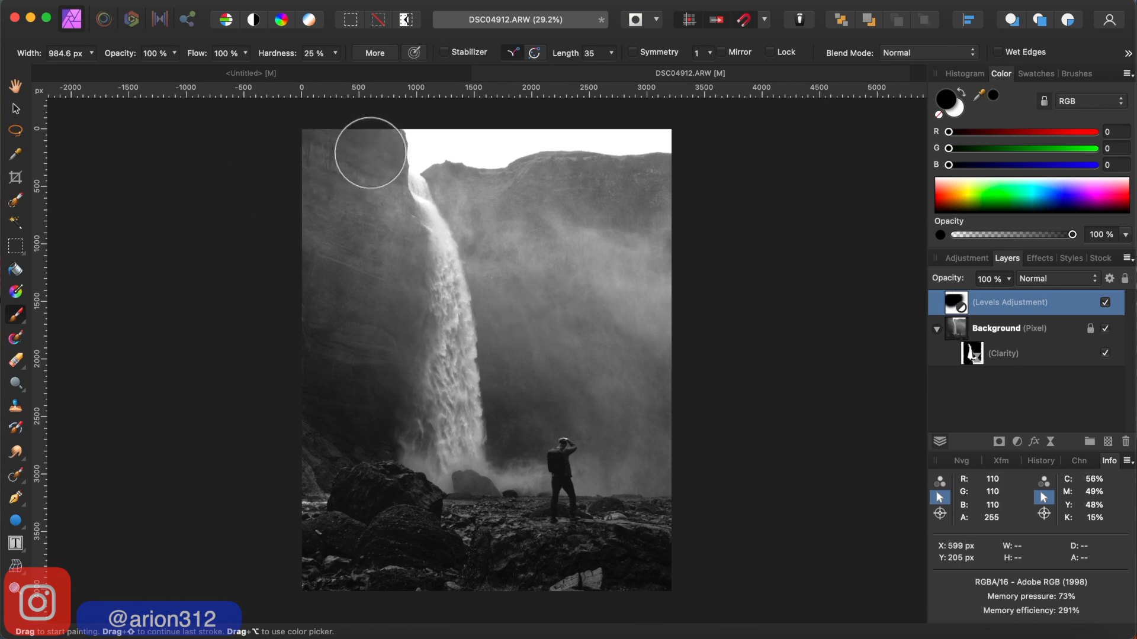
{"action": "key", "text": "bracketleft"}
{"action": "key", "text": "bracketleft"}
{"action": "key", "text": "bracketleft"}
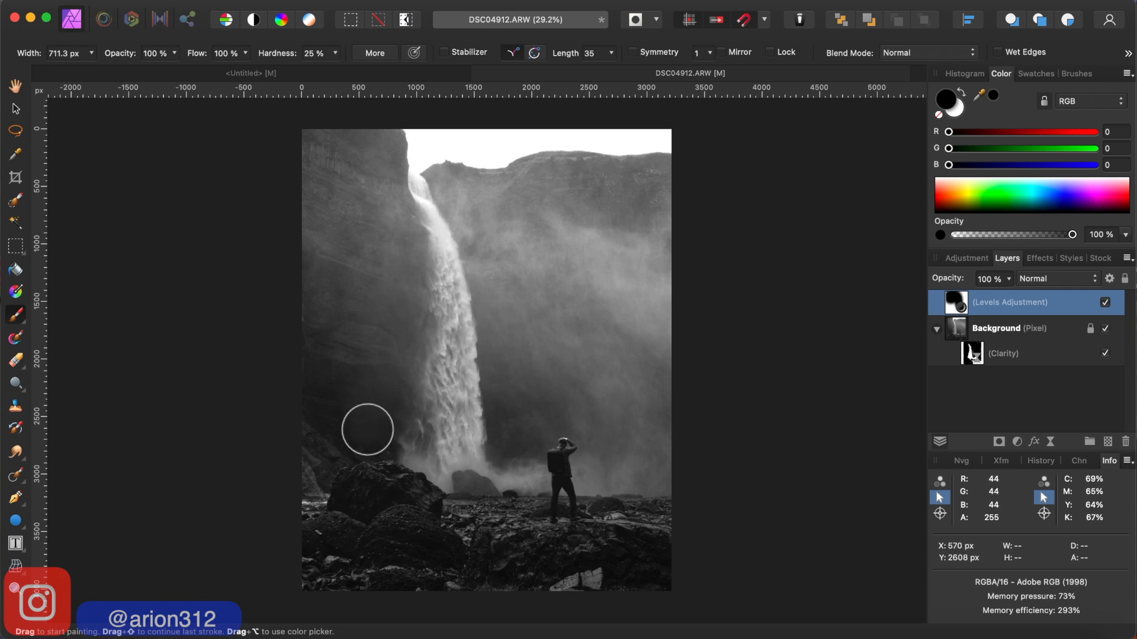
{"action": "mouse_move", "coordinate": [368, 429]}
{"action": "left_mouse_down"}
{"action": "mouse_move", "coordinate": [335, 418]}
{"action": "mouse_move", "coordinate": [331, 245]}
{"action": "left_mouse_up"}
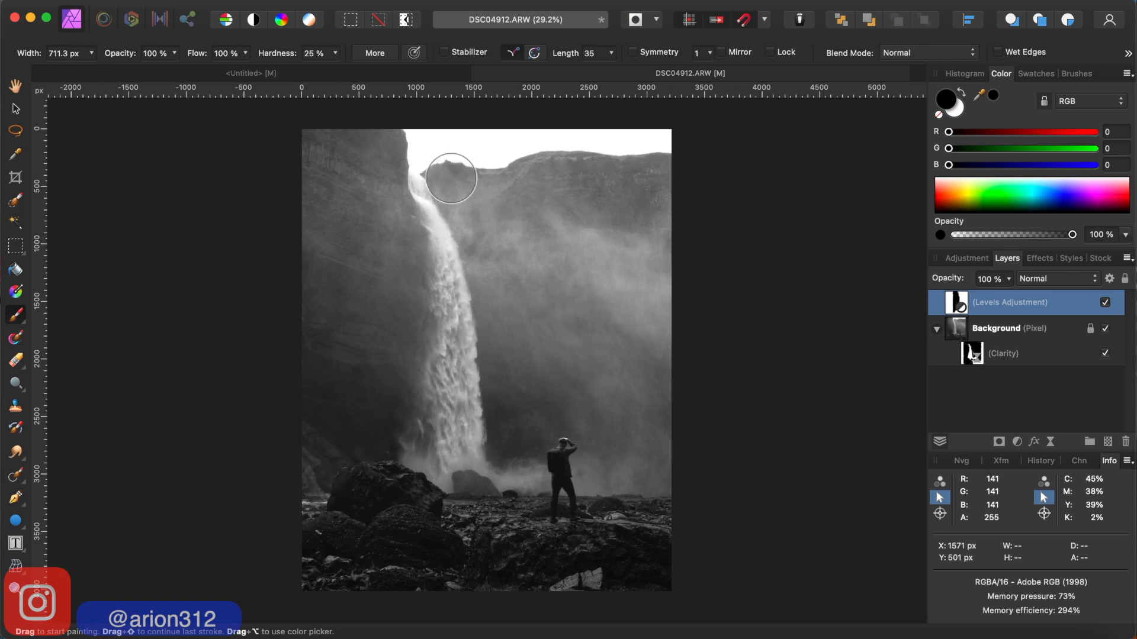
- Mask the Levels adjustment off the distant cliff ridge below the sky, painting black with a 436.9 px brush
{"action": "key", "text": "bracketleft"}
{"action": "key", "text": "bracketleft"}
{"action": "key", "text": "bracketleft"}
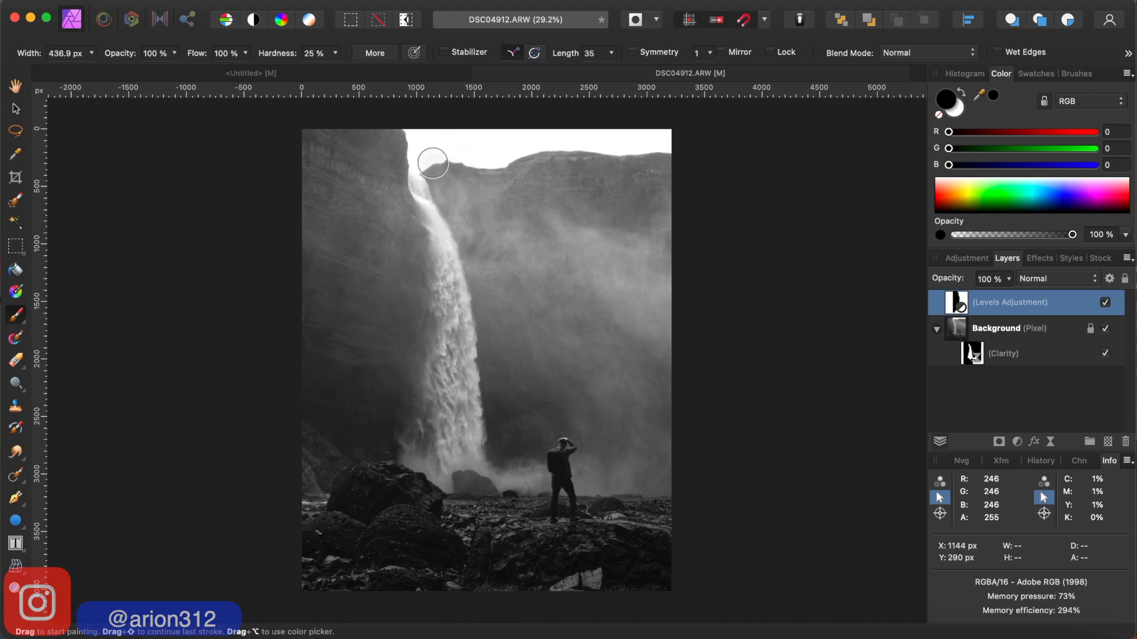
{"action": "mouse_move", "coordinate": [432, 164]}
{"action": "left_mouse_down"}
{"action": "mouse_move", "coordinate": [616, 167]}
{"action": "mouse_move", "coordinate": [662, 183]}
{"action": "left_mouse_up"}
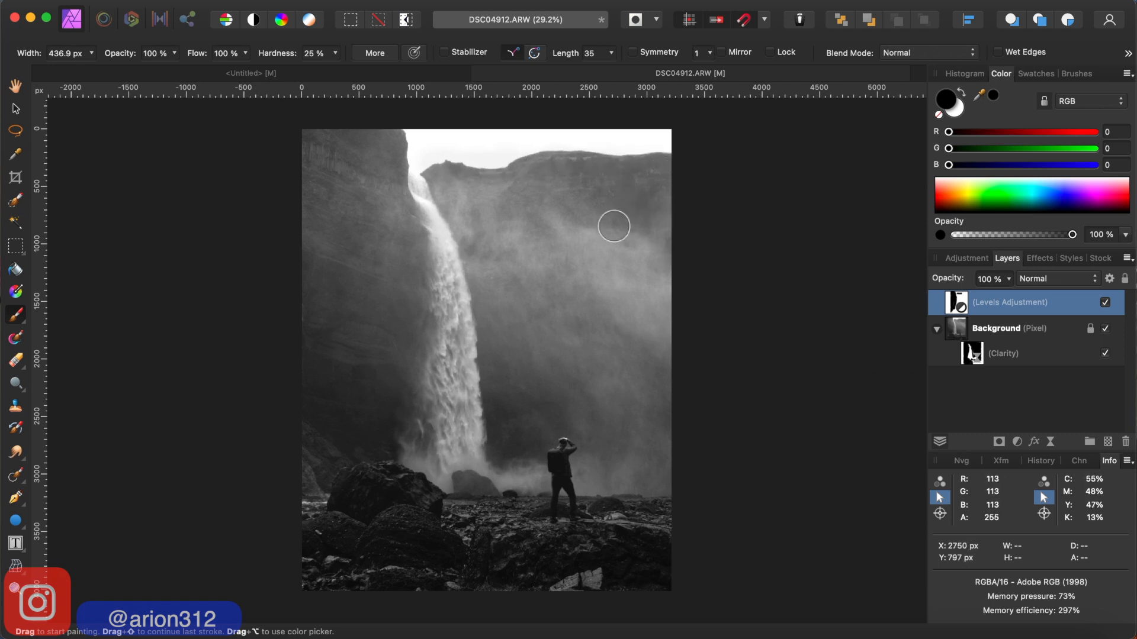
- Mask the Levels adjustment off the misty cliff behind the hiker with a brush up to 1162 px, then size the brush to 606.6 px
{"action": "key", "text": "bracketright"}
{"action": "key", "text": "bracketright"}
{"action": "key", "text": "bracketright"}
{"action": "key", "text": "bracketright"}
{"action": "key", "text": "bracketright"}
{"action": "key", "text": "bracketright"}
{"action": "key", "text": "bracketright"}
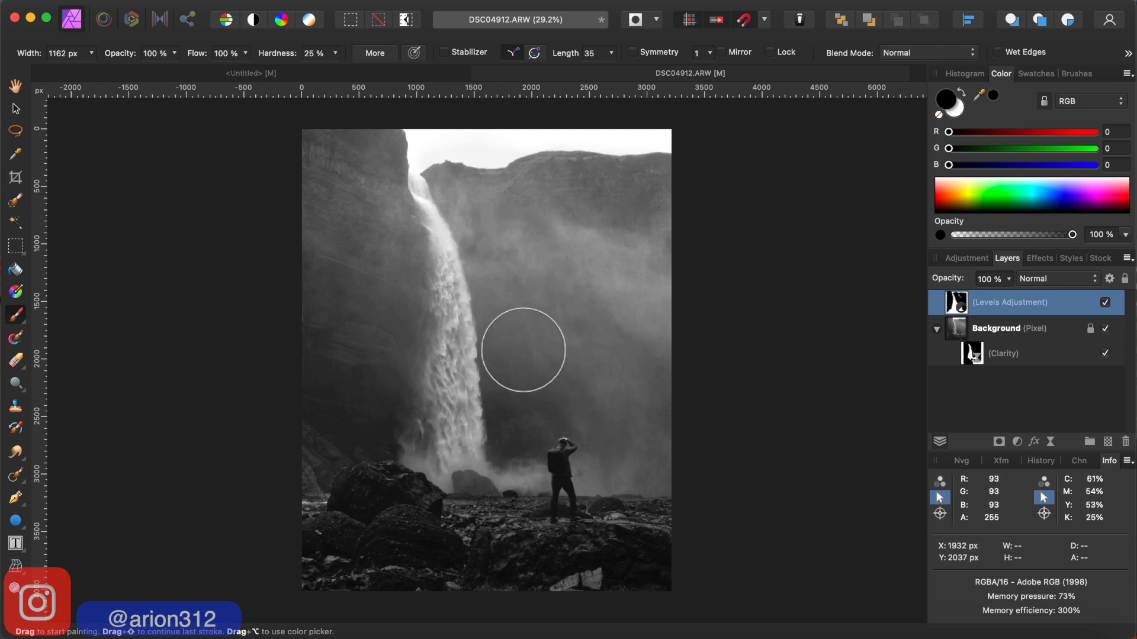
{"action": "key", "text": "bracketleft"}
{"action": "key", "text": "bracketleft"}
{"action": "key", "text": "bracketleft"}
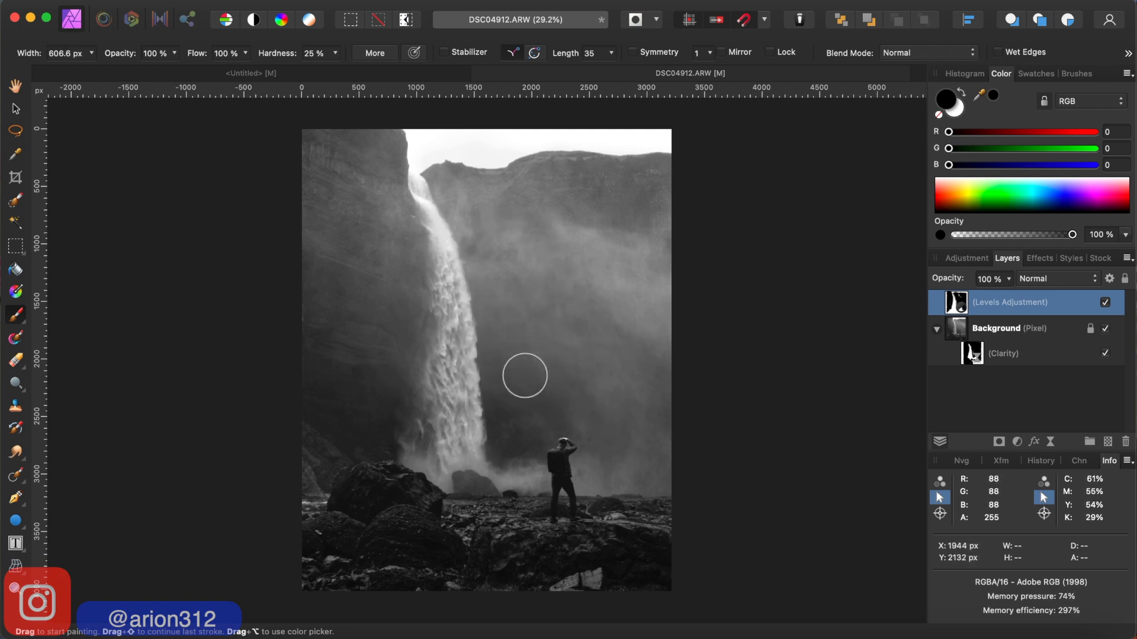
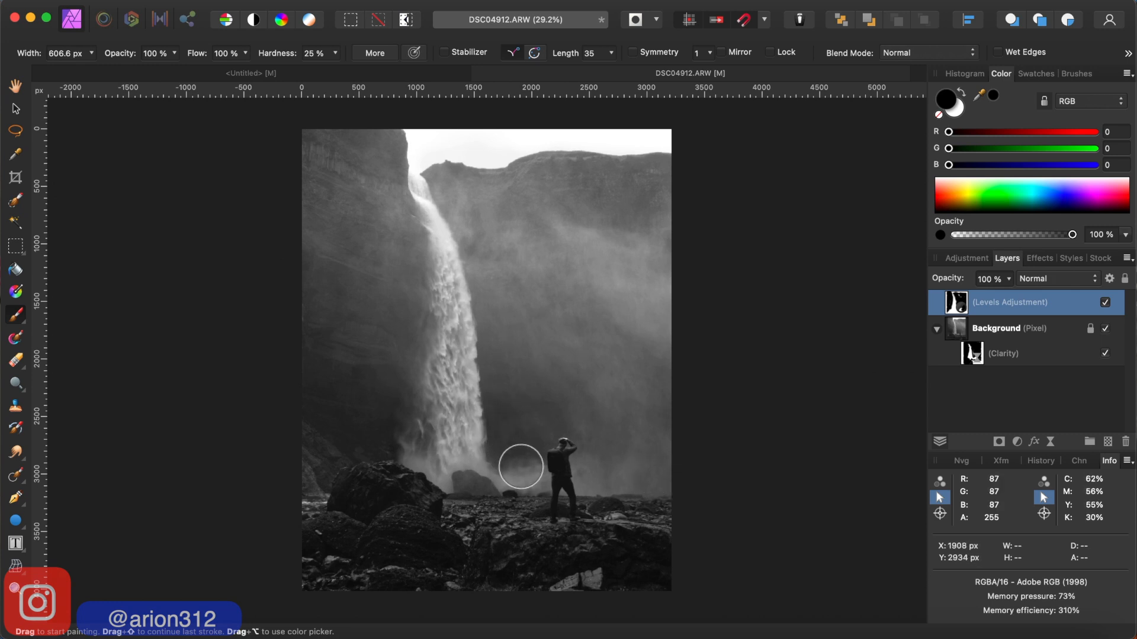
- Mask the Levels adjustment off the mist between the waterfall's base and the hiker, using brushes of 372.5 px and 228.8 px
{"action": "key", "text": "bracketleft"}
{"action": "key", "text": "bracketleft"}
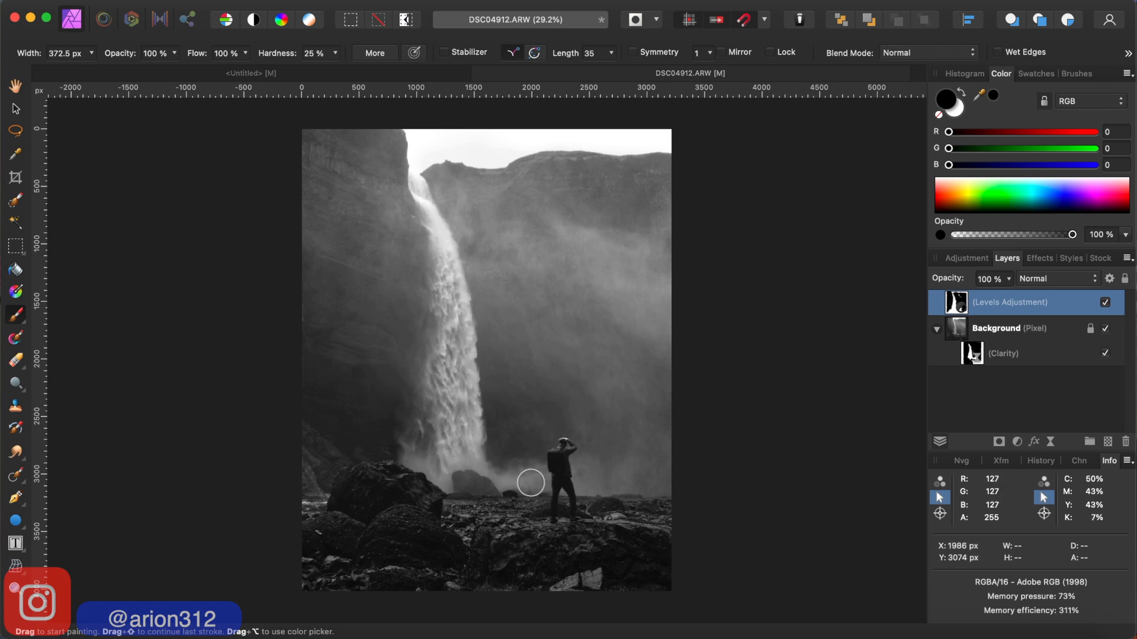
{"action": "key", "text": "bracketleft"}
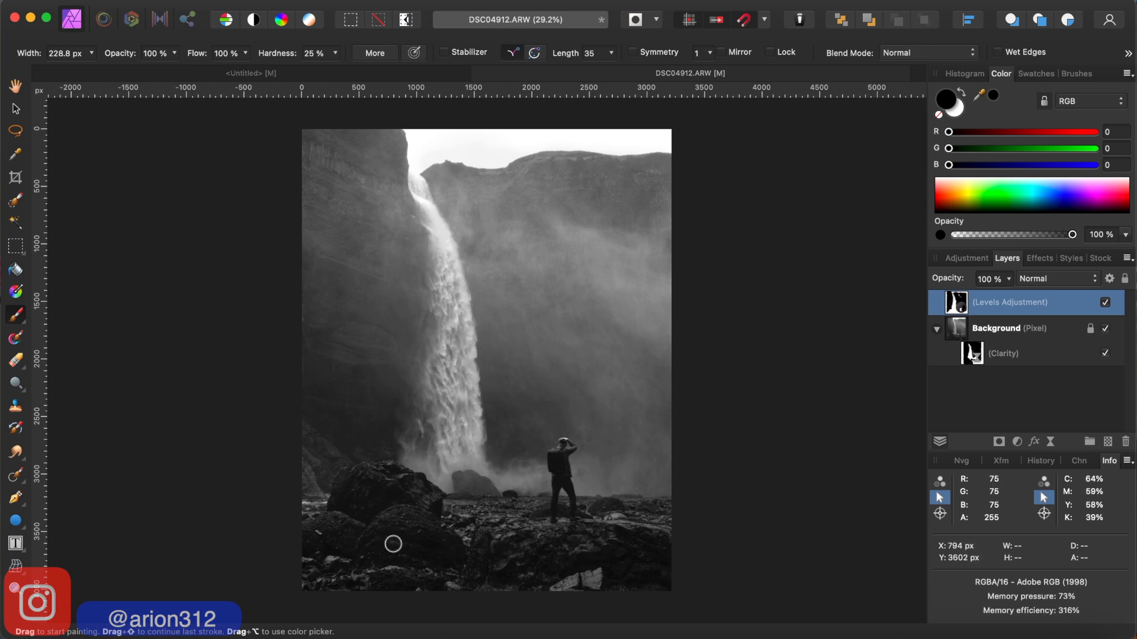
- Set the brush width for the Levels mask to 421.5 px, trying it over the foreground rocks and the upper waterfall
{"action": "key", "text": "bracketright"}
{"action": "key", "text": "bracketright"}
{"action": "key", "text": "bracketright"}
{"action": "key", "text": "bracketright"}
{"action": "key", "text": "bracketright"}
{"action": "key", "text": "bracketright"}
{"action": "key", "text": "bracketright"}
{"action": "key", "text": "bracketright"}
{"action": "key", "text": "bracketright"}
{"action": "key", "text": "bracketright"}
{"action": "key", "text": "bracketright"}
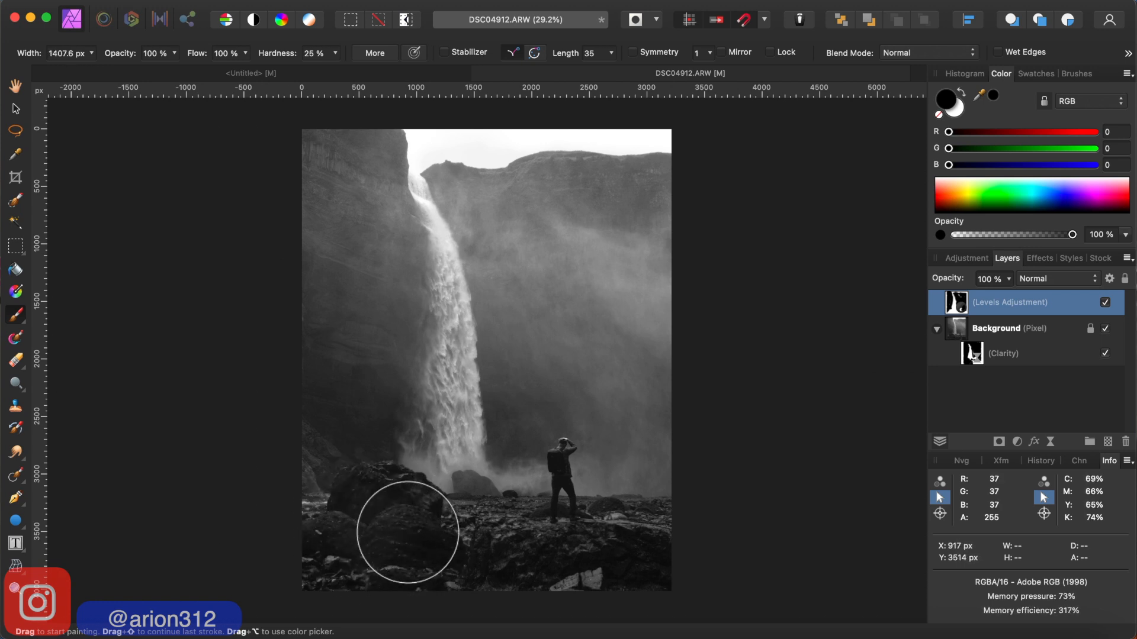
{"action": "key", "text": "bracketleft"}
{"action": "key", "text": "bracketleft"}
{"action": "key", "text": "bracketleft"}
{"action": "key", "text": "bracketleft"}
{"action": "key", "text": "bracketleft"}
{"action": "key", "text": "bracketleft"}
{"action": "key", "text": "bracketleft"}
{"action": "key", "text": "bracketleft"}
{"action": "key", "text": "bracketleft"}
{"action": "key", "text": "bracketleft"}
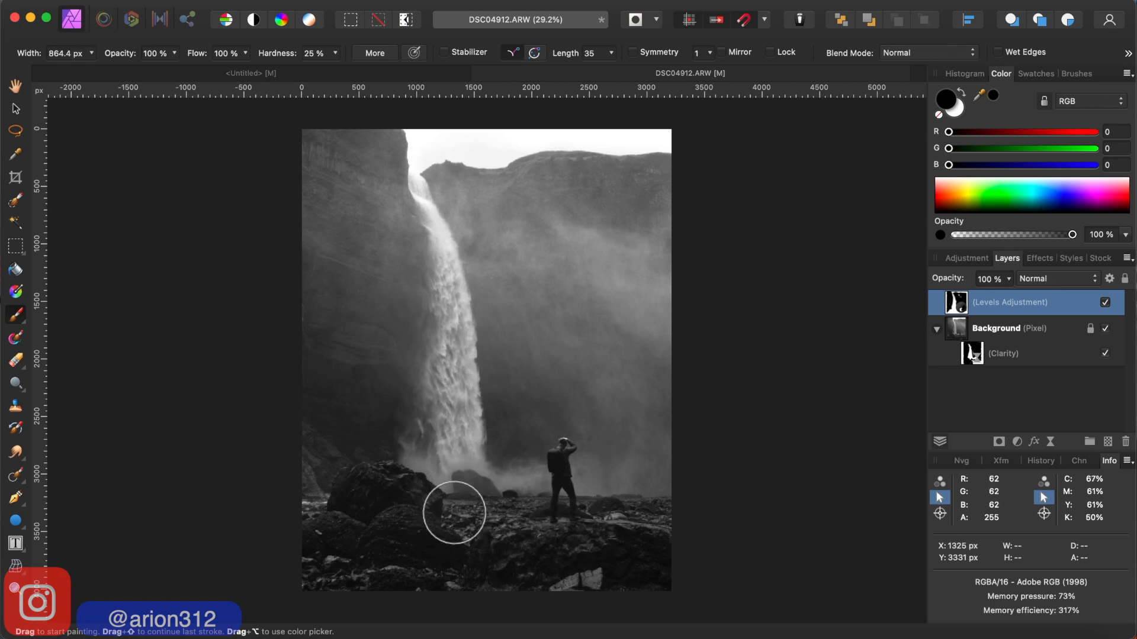
{"action": "key", "text": "bracketright"}
{"action": "key", "text": "bracketleft"}
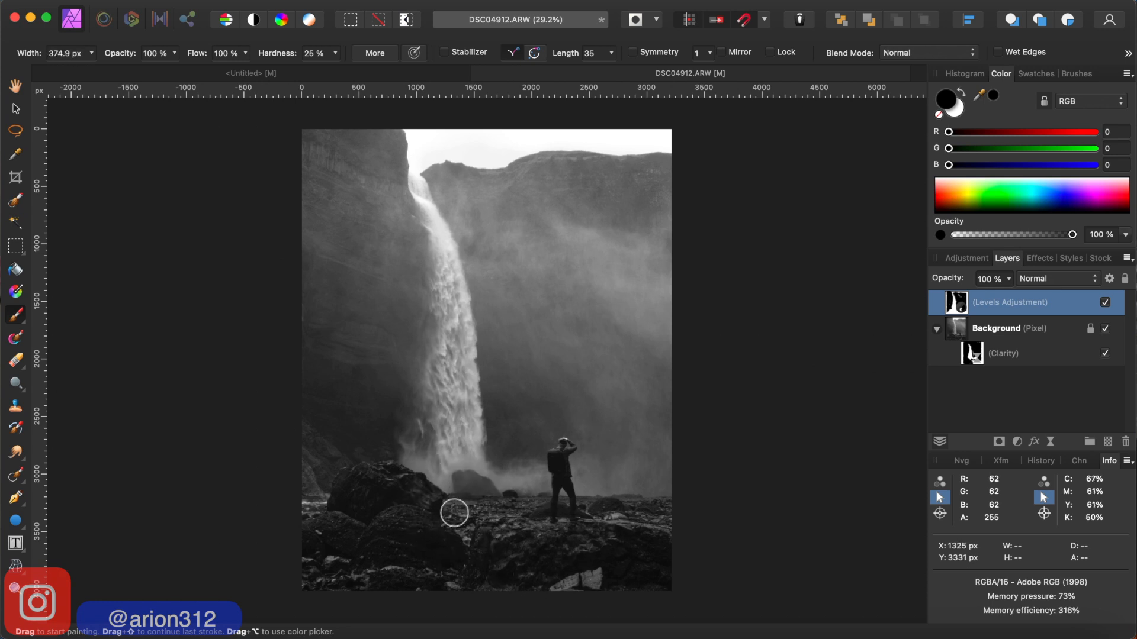
{"action": "key", "text": "bracketright"}
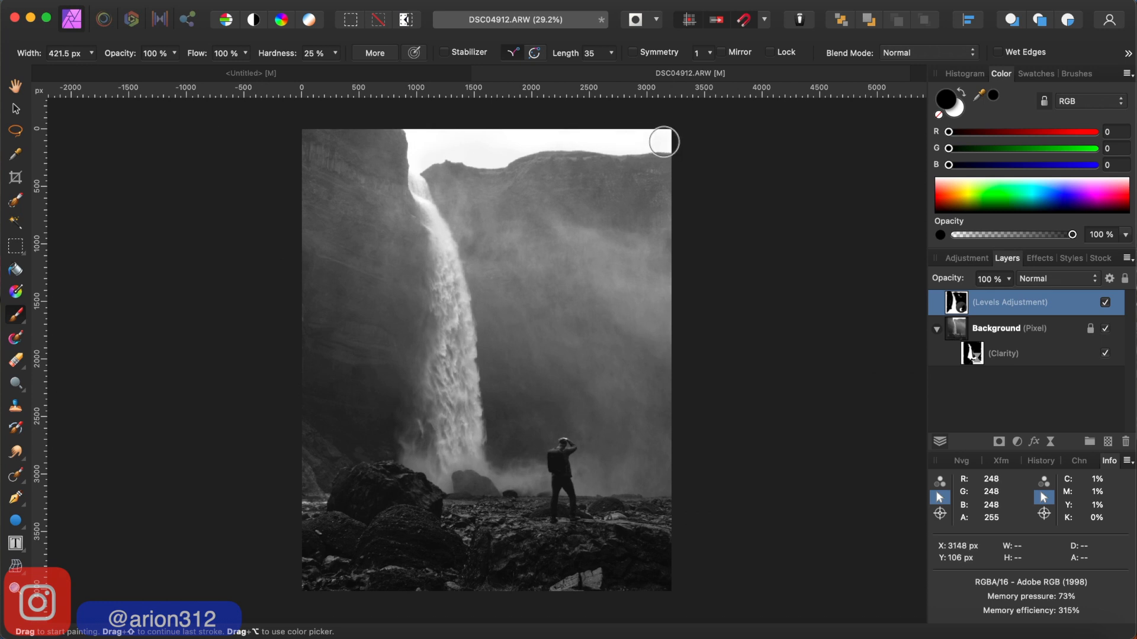
{"action": "left_click", "coordinate": [425, 200]}
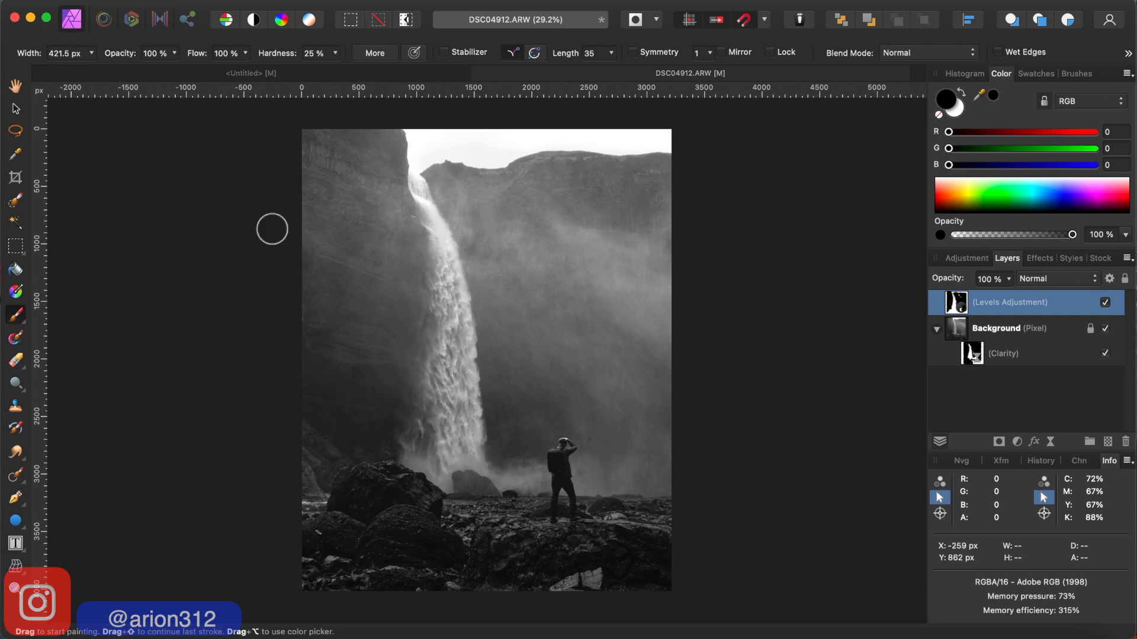
- Activate the Flood Select Tool and set its tolerance to 10%
{"action": "left_click", "coordinate": [16, 225]}
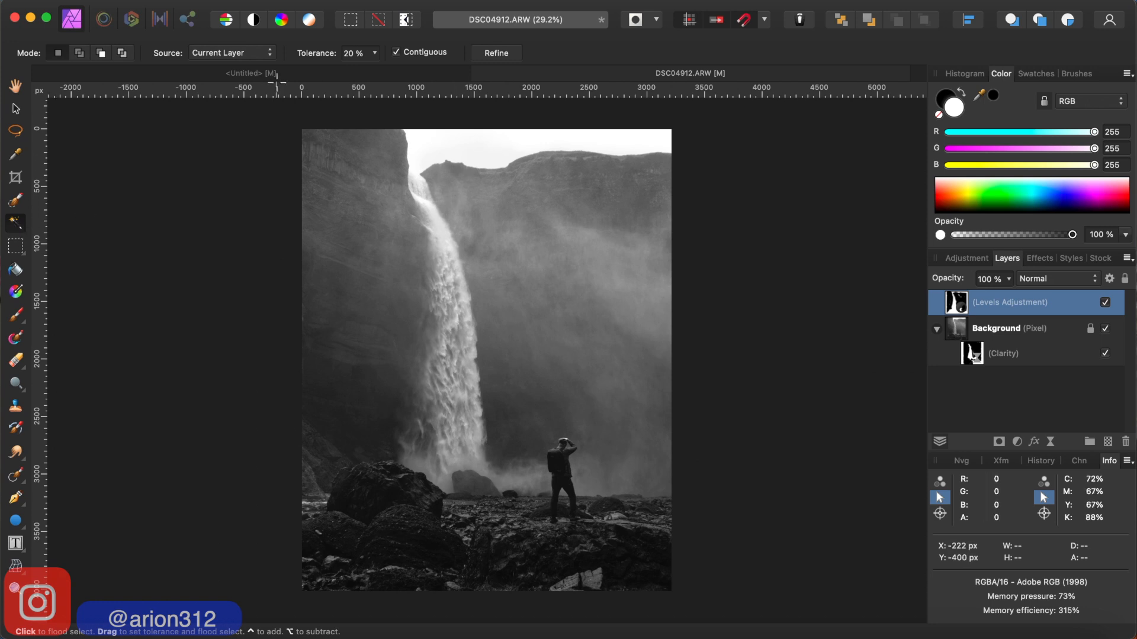
{"action": "left_click", "coordinate": [374, 54]}
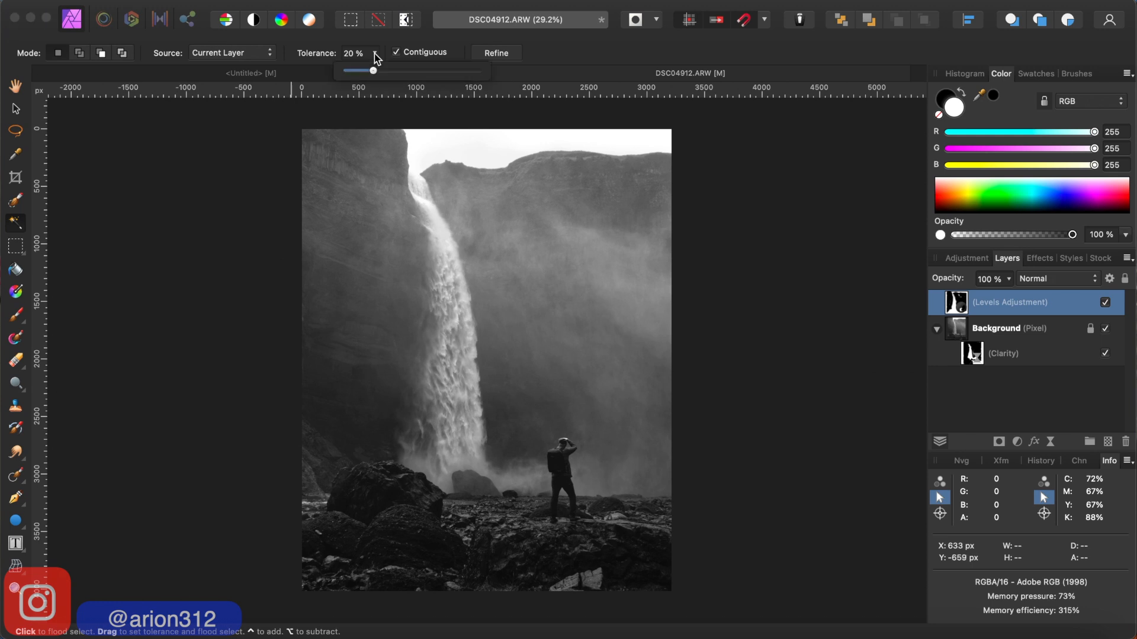
{"action": "left_click_drag", "start_coordinate": [372, 71], "coordinate": [359, 70]}
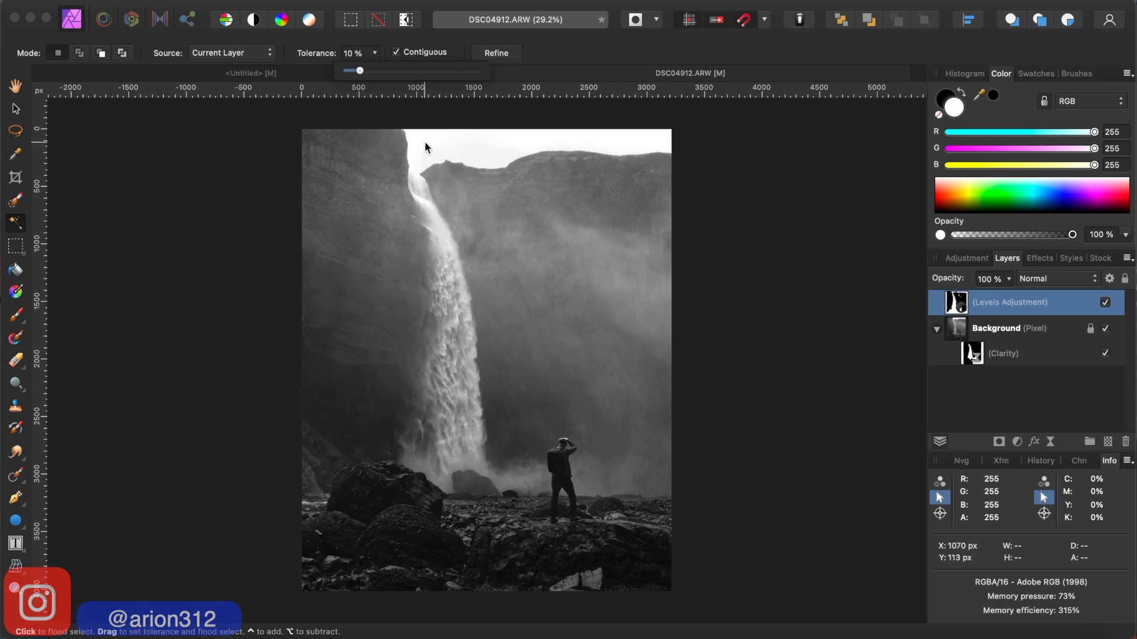
- Discard the selection made from the Levels Adjustment layer and flood-select the sky on the Background layer instead
{"action": "left_click", "coordinate": [497, 144]}
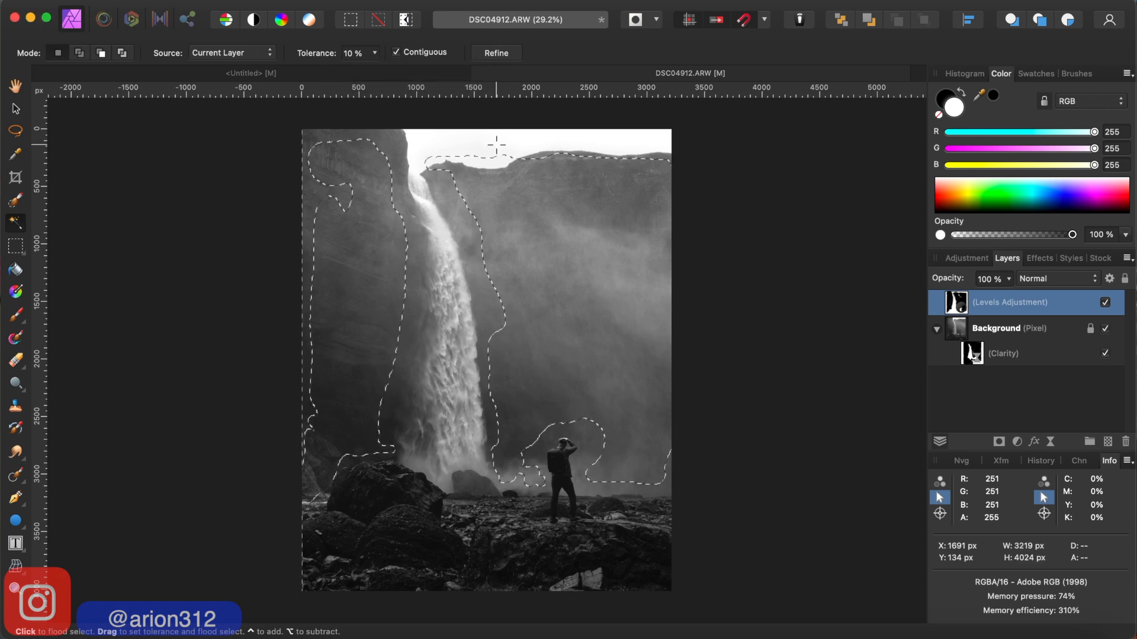
{"action": "key", "text": "super+d"}
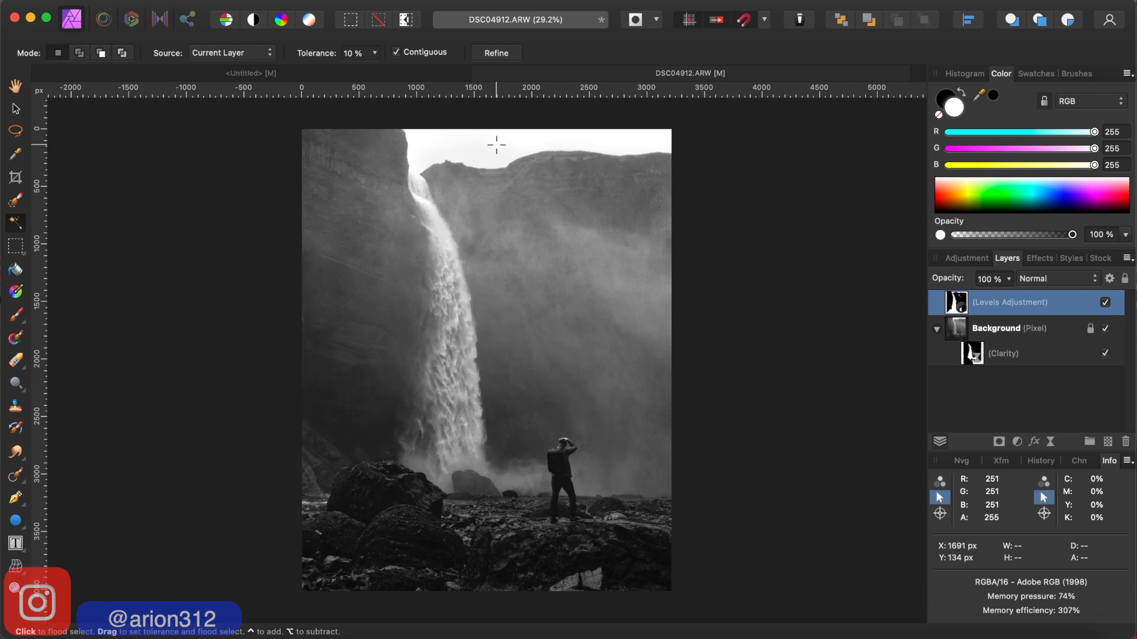
{"action": "left_click", "coordinate": [996, 331]}
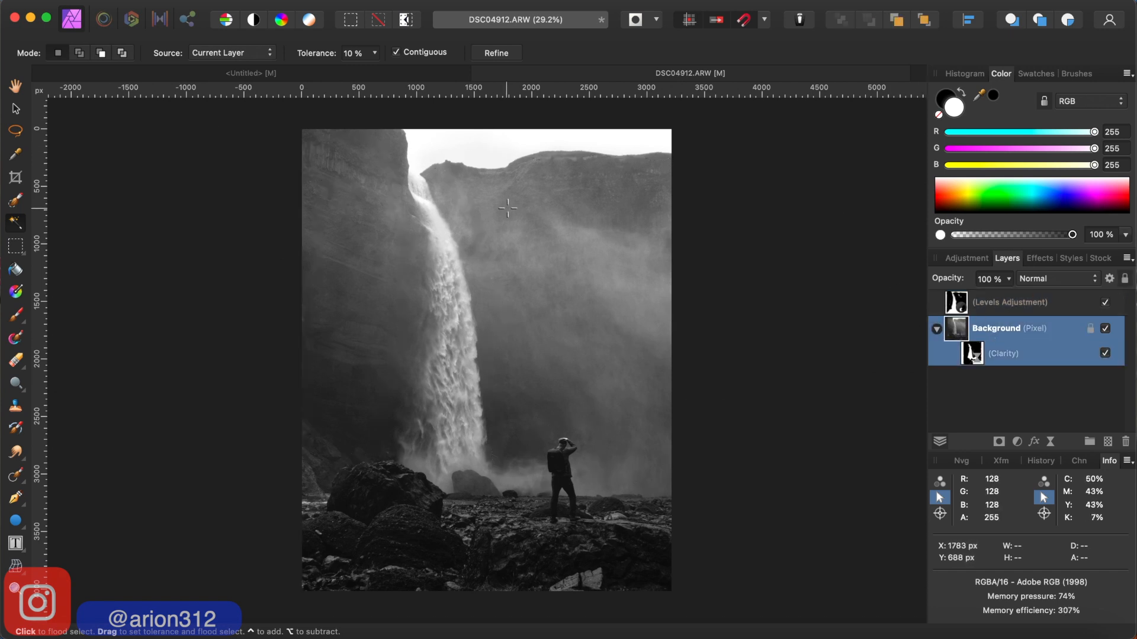
{"action": "left_click", "coordinate": [480, 140]}
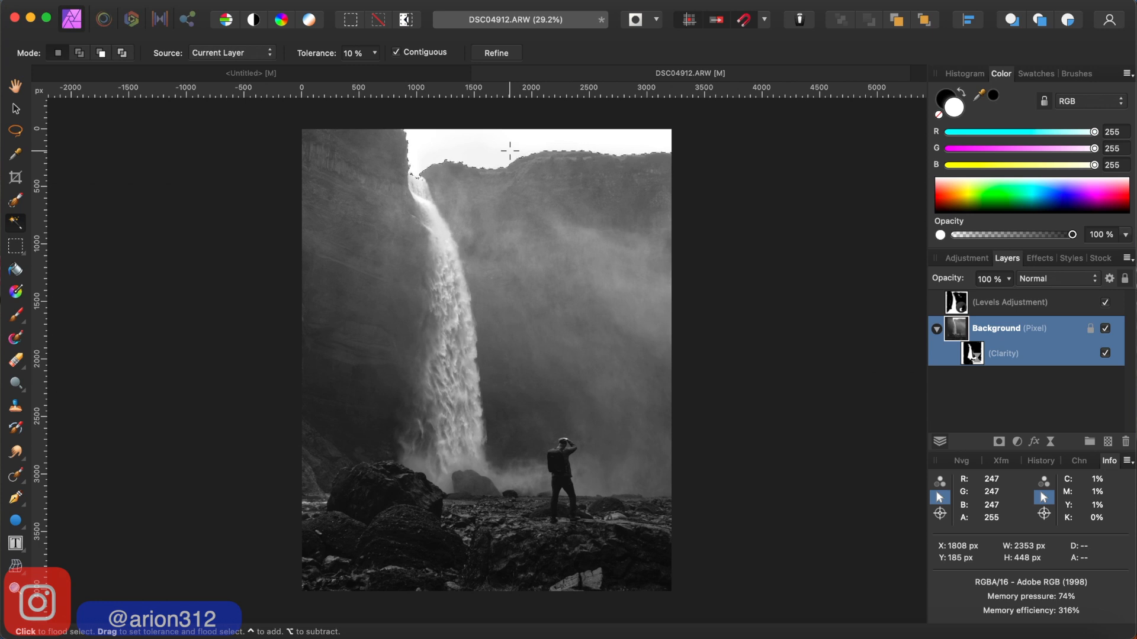
- Mask the sky out of the Background layer using the inverted selection, and clear the selection
{"action": "key", "text": "super+shift+i"}
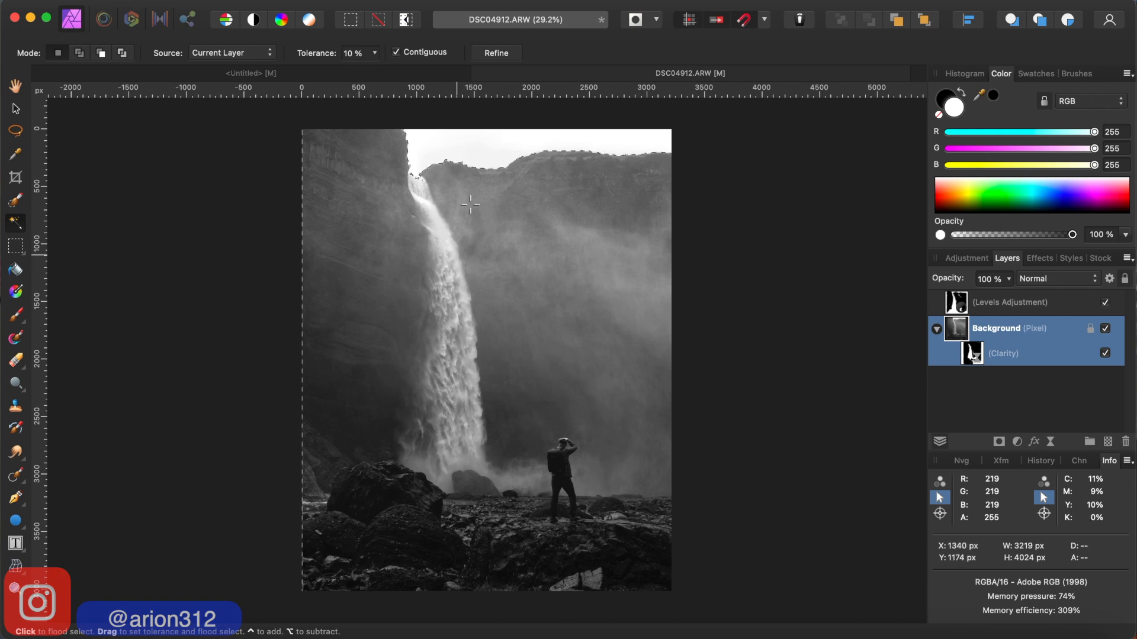
{"action": "left_click", "coordinate": [1000, 445]}
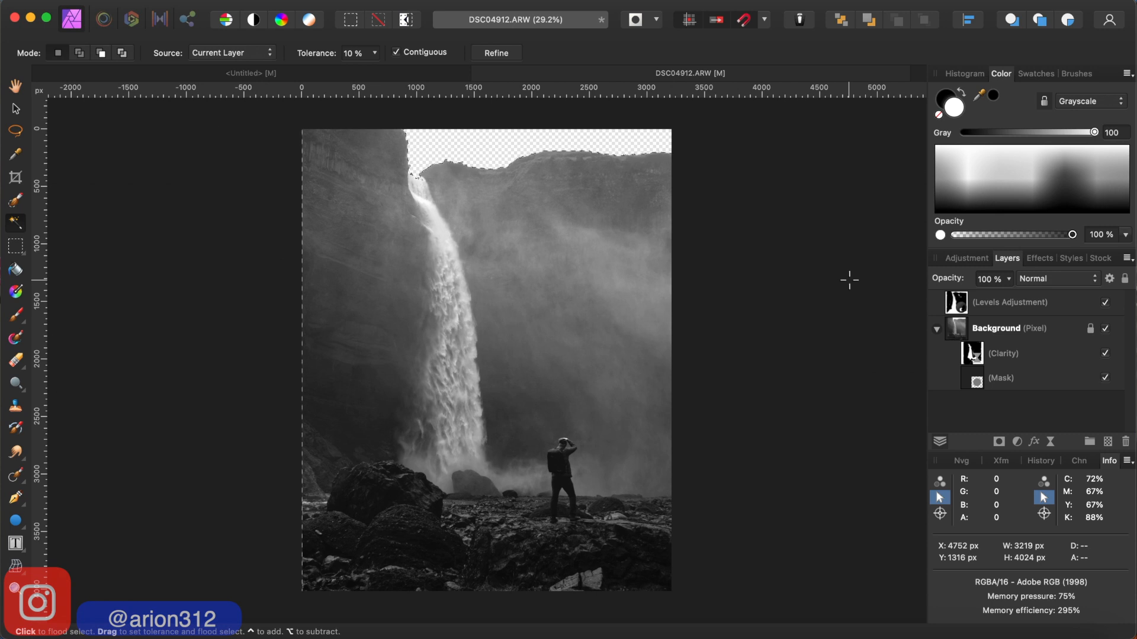
{"action": "key", "text": "super+d"}
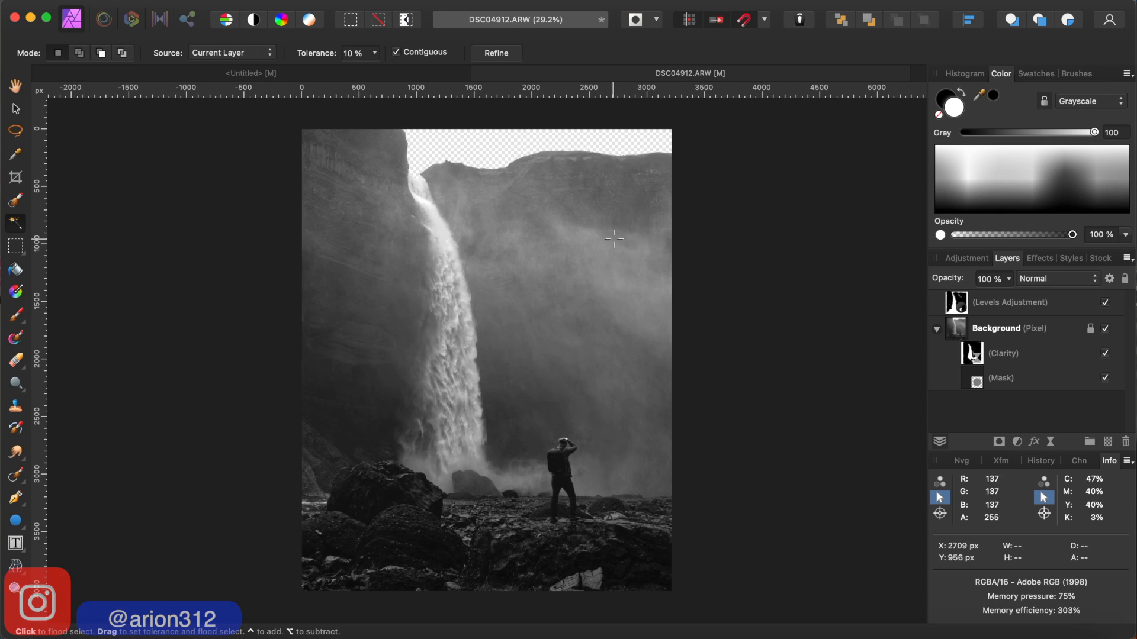
- Copy the seascape photo with the wooden walkway from the untitled collage and paste it into DSC04912.ARW
{"action": "left_click", "coordinate": [311, 74]}
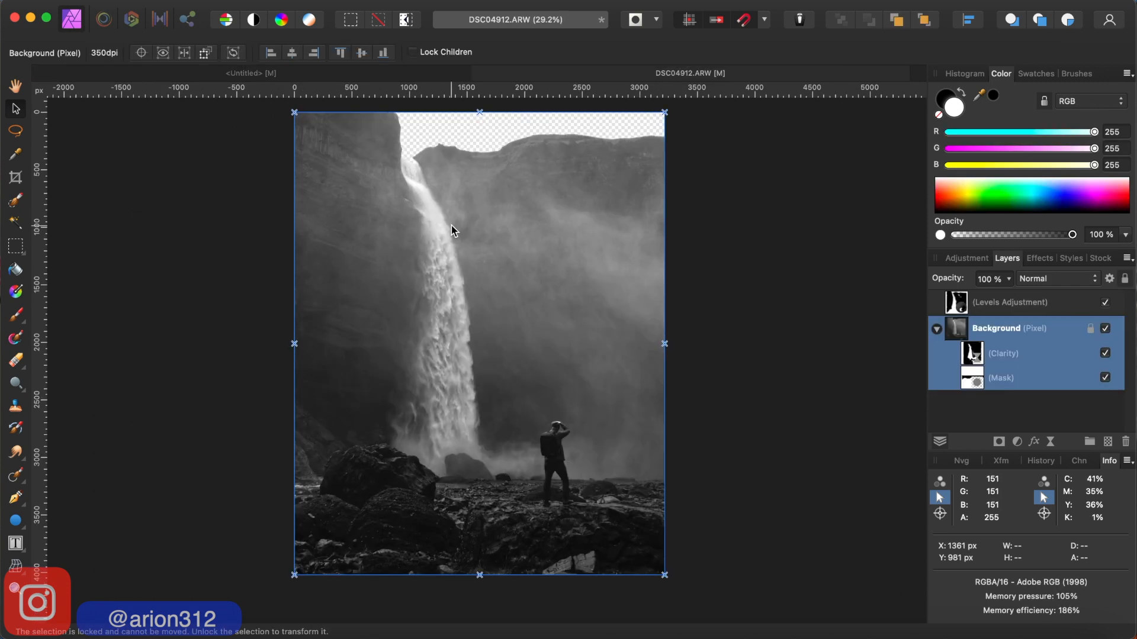
{"action": "left_click", "coordinate": [450, 226]}
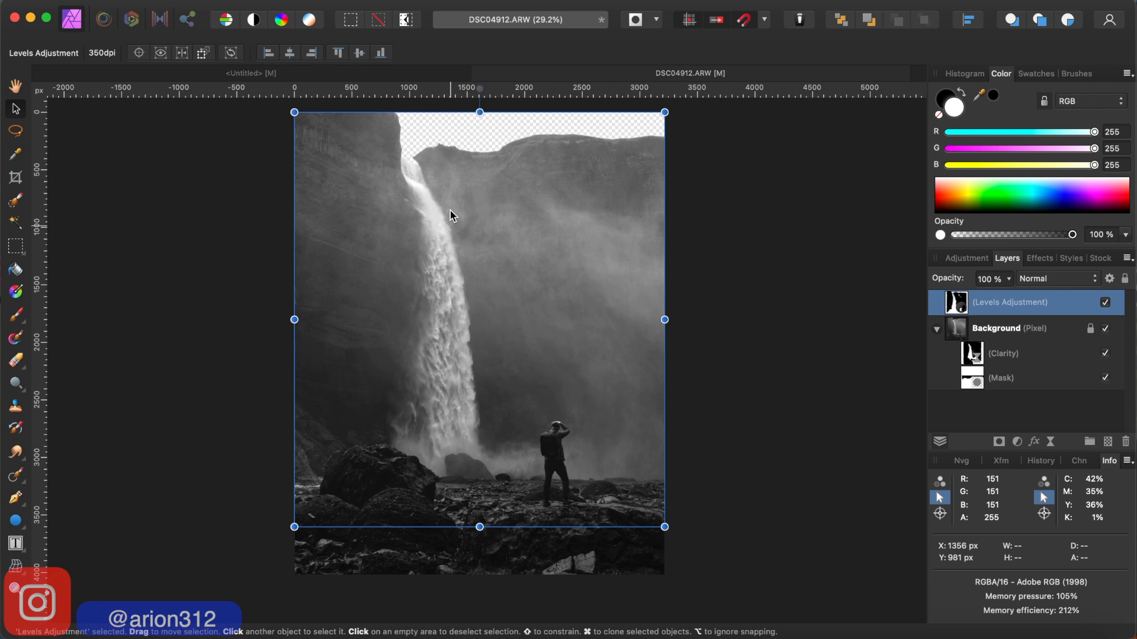
{"action": "key", "text": "super+v"}
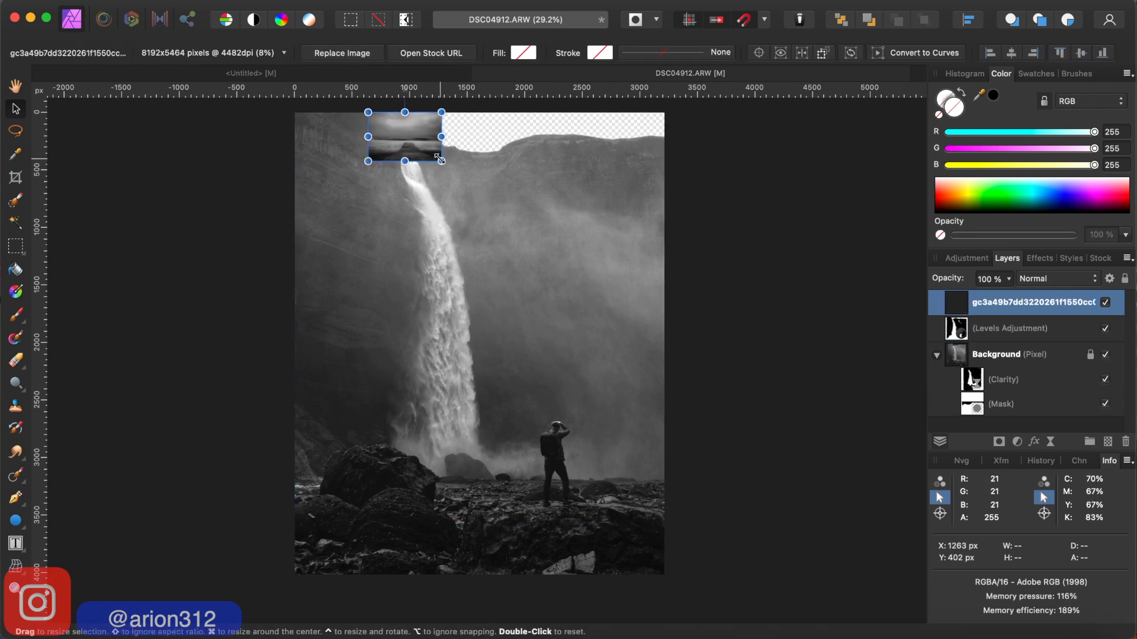
- Enlarge the pasted seascape to 33% across the photo's upper right area and place its layer beneath the Background layer
{"action": "left_click_drag", "start_coordinate": [441, 160], "coordinate": [643, 361]}
{"action": "mouse_move", "coordinate": [571, 272]}
{"action": "left_mouse_down"}
{"action": "mouse_move", "coordinate": [550, 225]}
{"action": "mouse_move", "coordinate": [569, 218]}
{"action": "mouse_move", "coordinate": [568, 203]}
{"action": "mouse_move", "coordinate": [578, 275]}
{"action": "mouse_move", "coordinate": [566, 267]}
{"action": "left_mouse_up"}
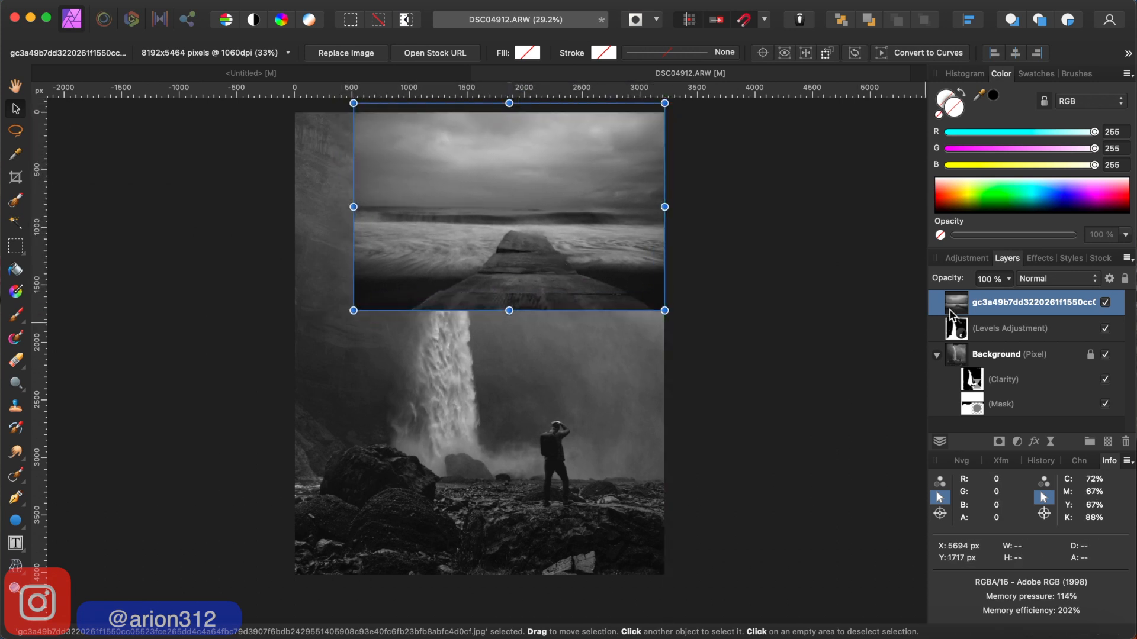
{"action": "left_click_drag", "start_coordinate": [1002, 307], "coordinate": [1015, 433]}
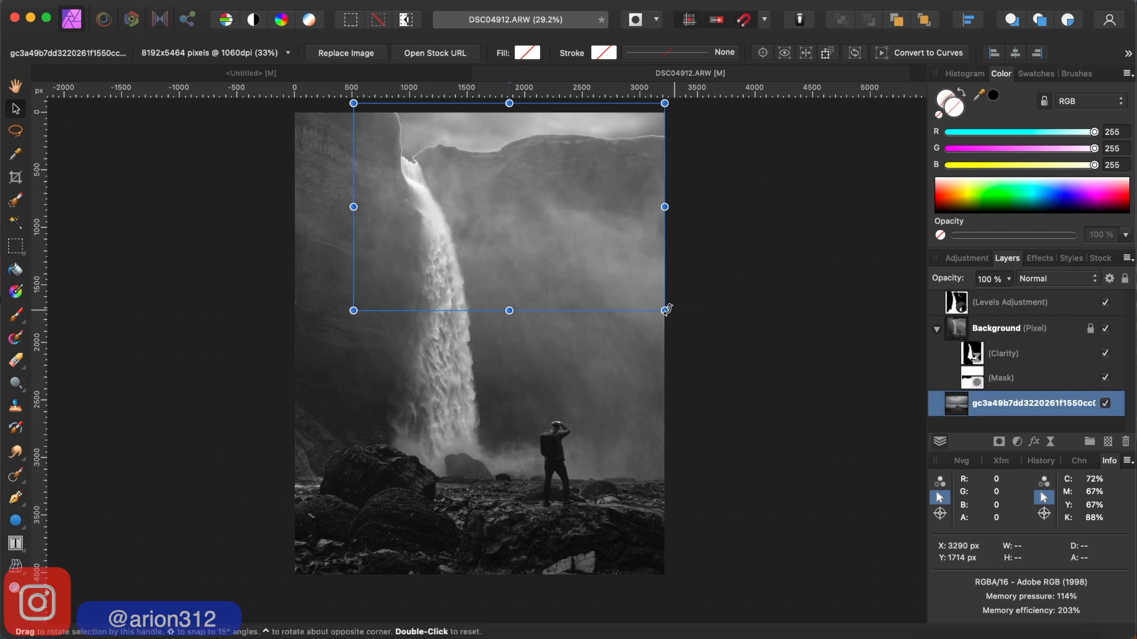
- Reposition the seascape behind the cliffs and scale it to 31%, with its right edge aligned to the photo's right edge
{"action": "mouse_move", "coordinate": [665, 309]}
{"action": "left_mouse_down"}
{"action": "mouse_move", "coordinate": [650, 286]}
{"action": "mouse_move", "coordinate": [666, 296]}
{"action": "left_mouse_up"}
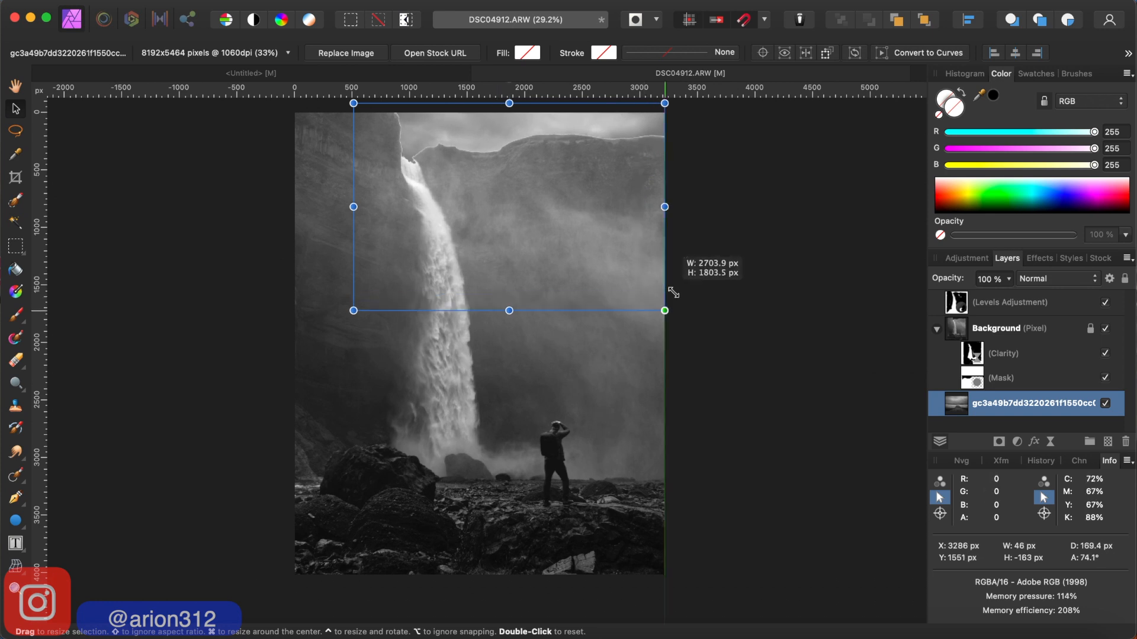
{"action": "left_click_drag", "start_coordinate": [524, 218], "coordinate": [556, 211]}
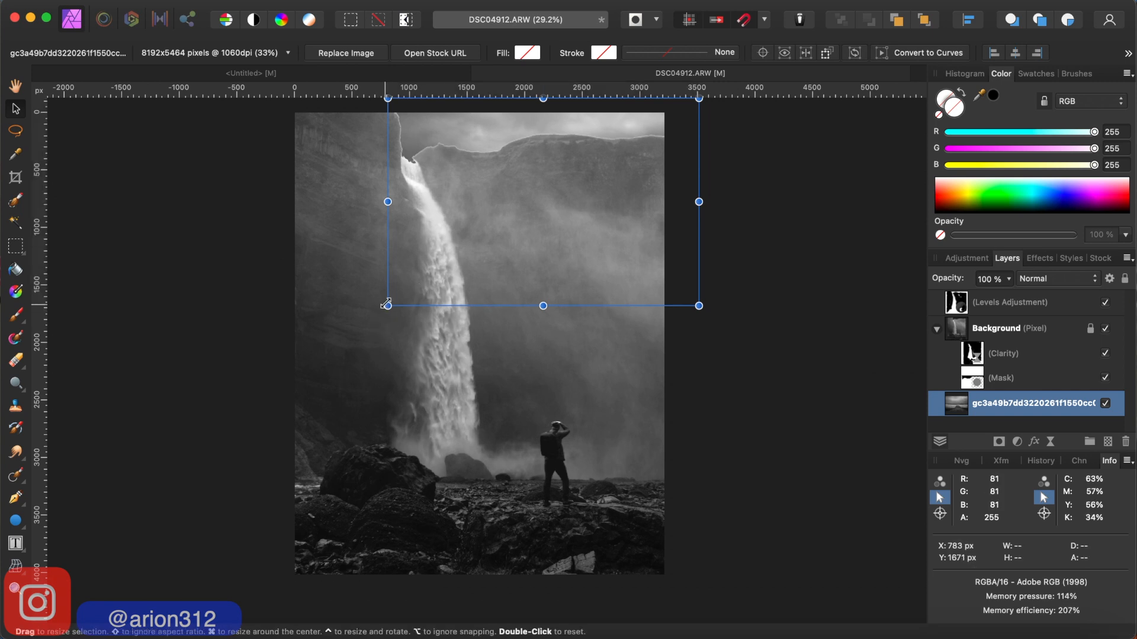
{"action": "mouse_move", "coordinate": [386, 304]}
{"action": "left_mouse_down"}
{"action": "mouse_move", "coordinate": [408, 284]}
{"action": "mouse_move", "coordinate": [375, 313]}
{"action": "left_mouse_up"}
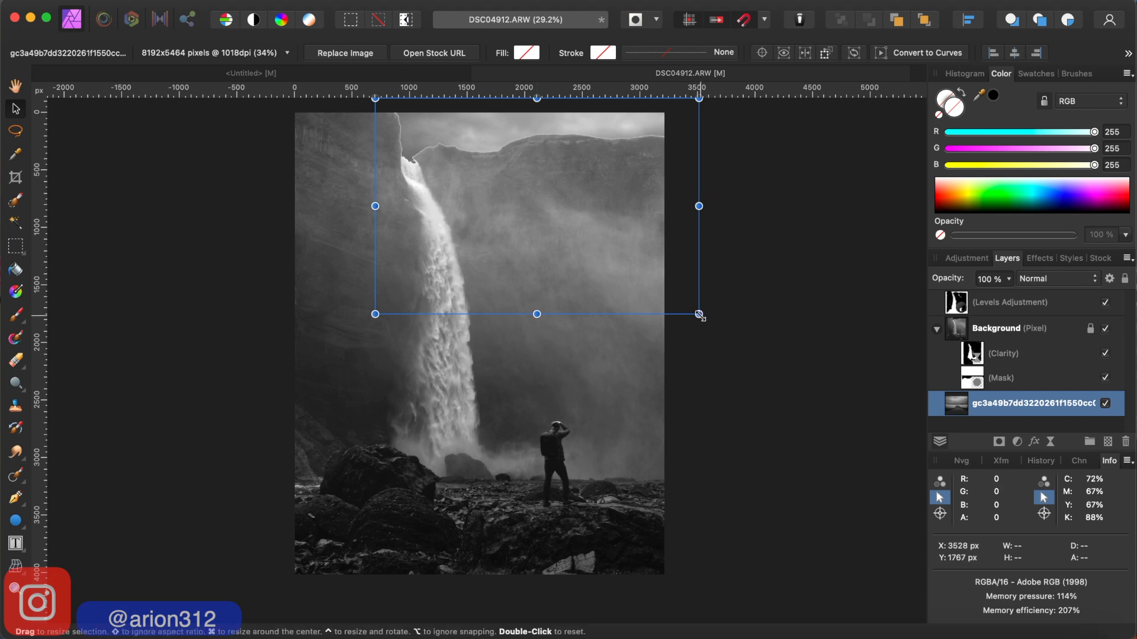
{"action": "left_click_drag", "start_coordinate": [699, 314], "coordinate": [664, 292]}
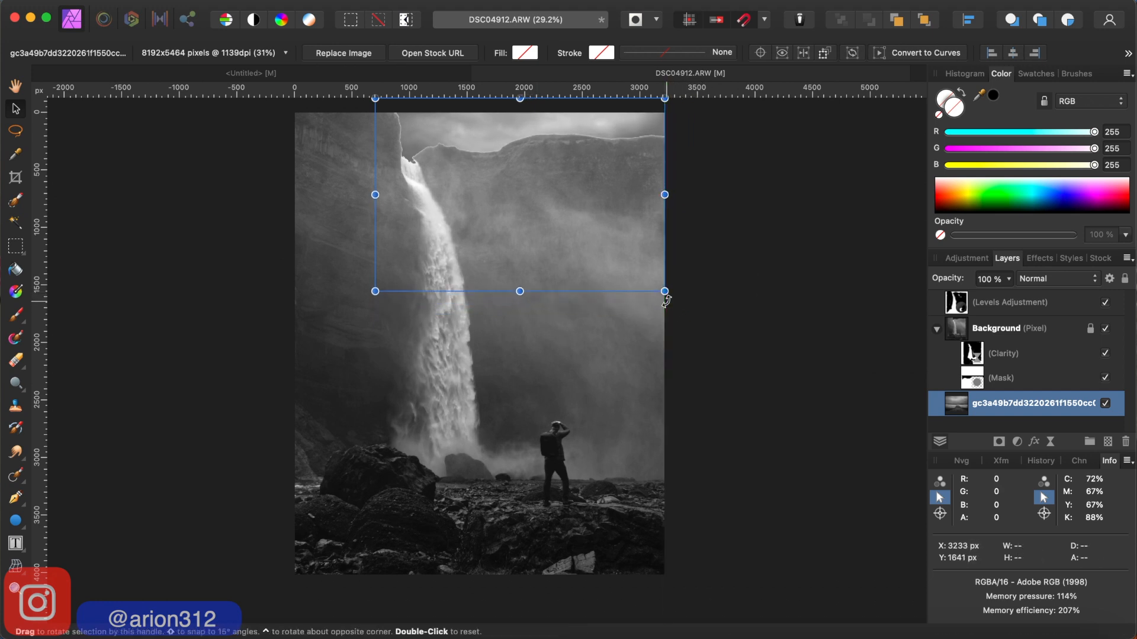
- Move the seascape layer upward so a lower part of its cloudy sky fills the gap above the cliff ridge
{"action": "scroll", "coordinate": [631, 223], "scroll_direction": "up", "scroll_amount": 2}
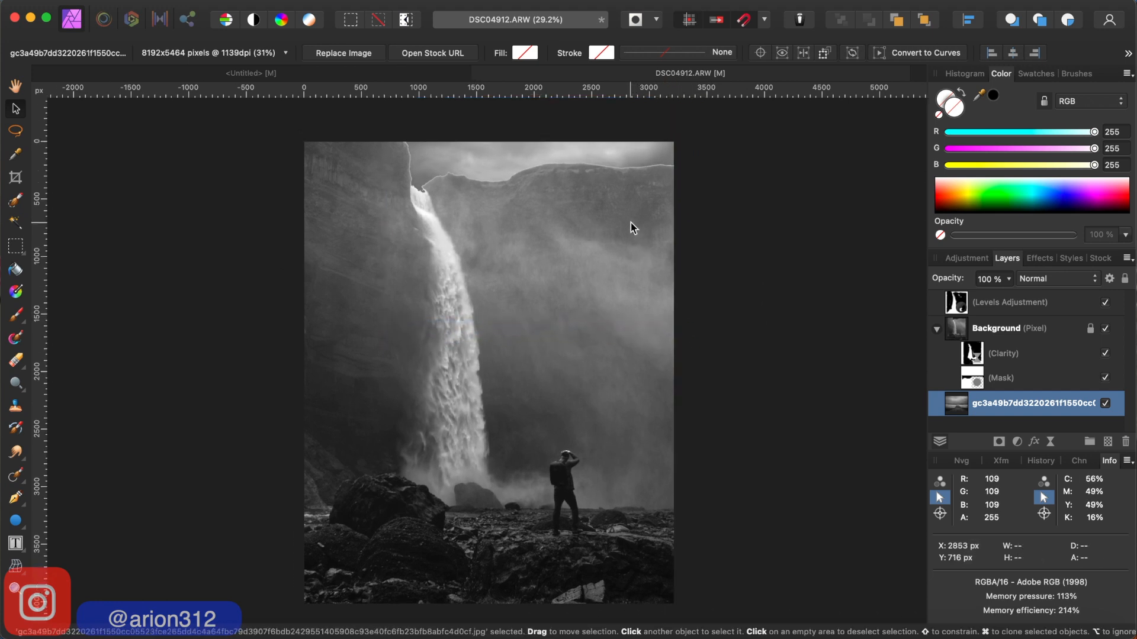
{"action": "scroll", "coordinate": [631, 223], "scroll_direction": "down", "scroll_amount": 2}
{"action": "mouse_move", "coordinate": [617, 195]}
{"action": "left_mouse_down"}
{"action": "mouse_move", "coordinate": [619, 211]}
{"action": "mouse_move", "coordinate": [615, 155]}
{"action": "mouse_move", "coordinate": [614, 172]}
{"action": "left_mouse_up"}
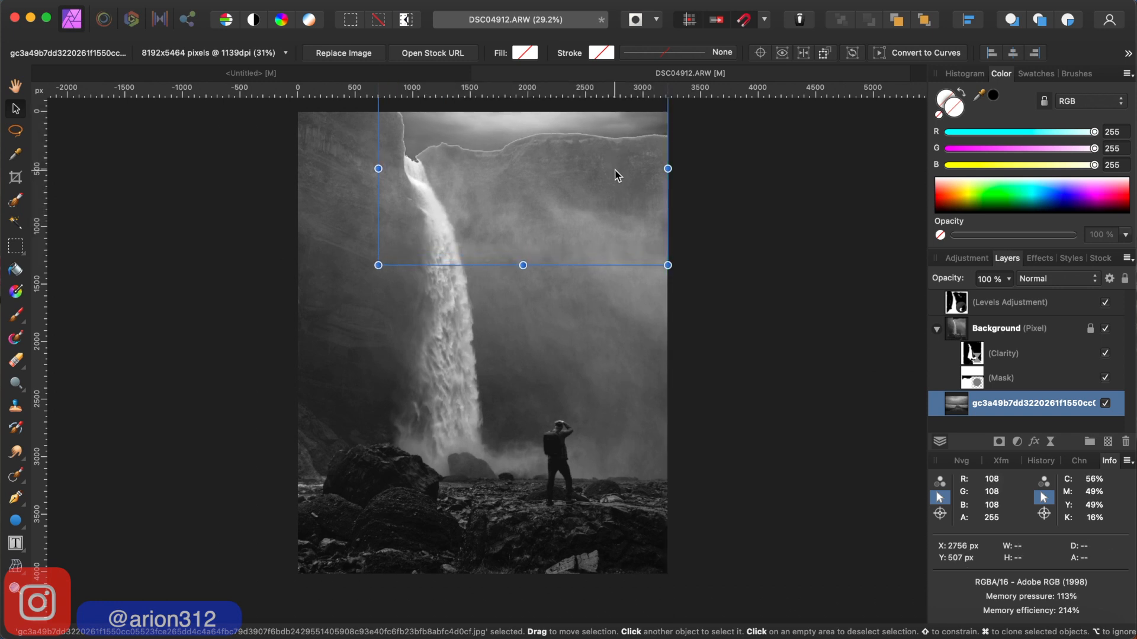
{"action": "scroll", "coordinate": [757, 214], "scroll_direction": "up", "scroll_amount": 2}
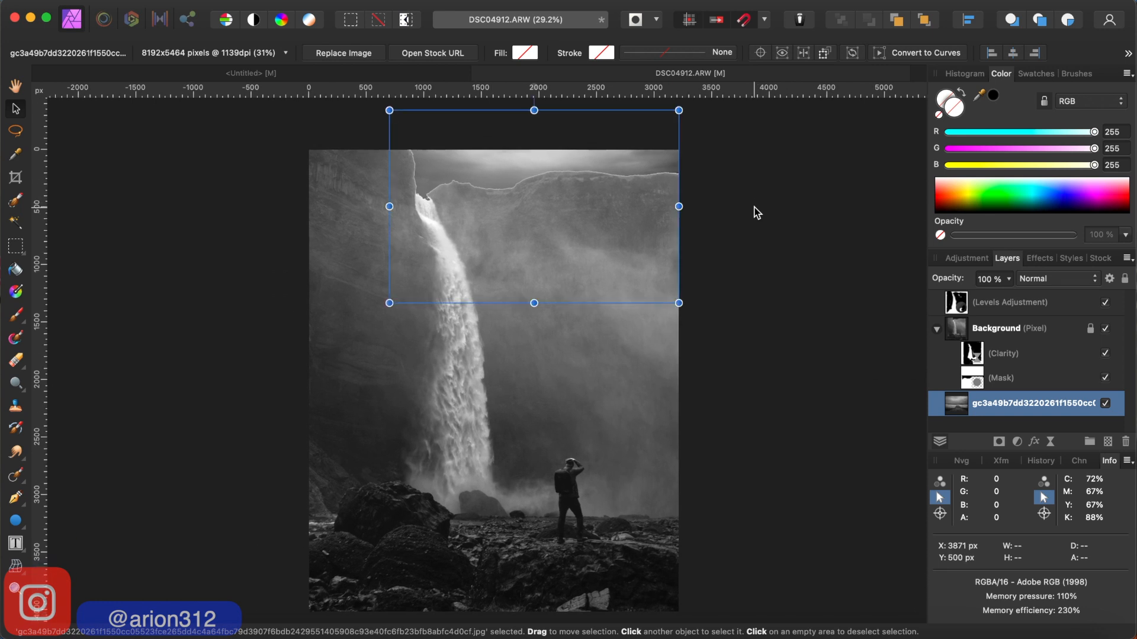
{"action": "scroll", "coordinate": [757, 213], "scroll_direction": "down", "scroll_amount": 1}
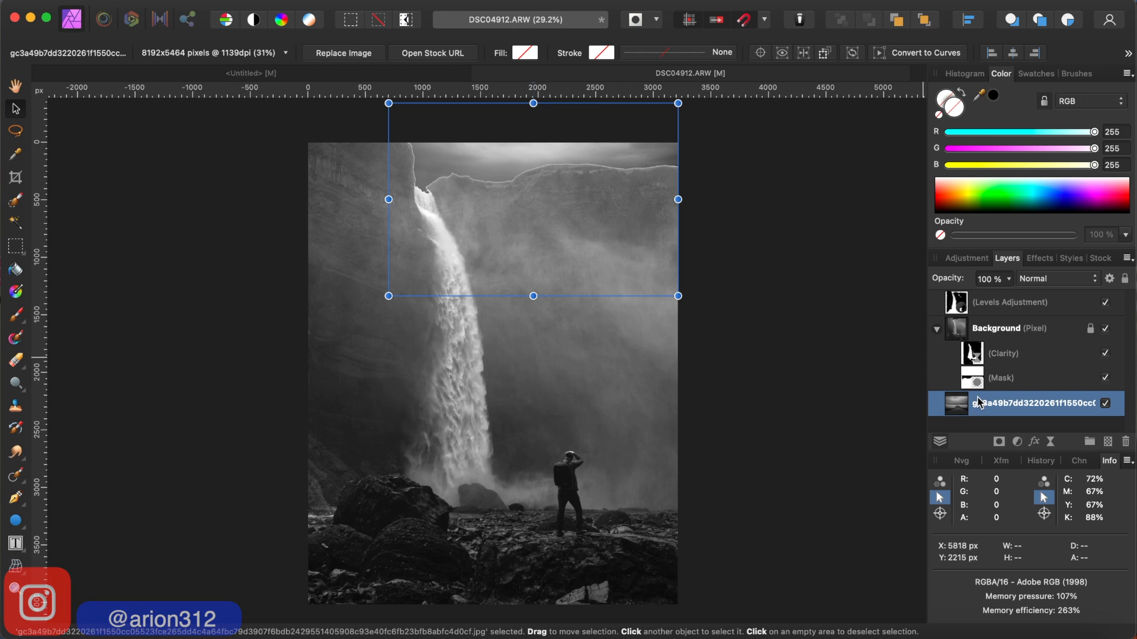
- Choose the Paint Brush with black as its colour and target the mask nested in the Background layer
{"action": "left_click", "coordinate": [985, 329]}
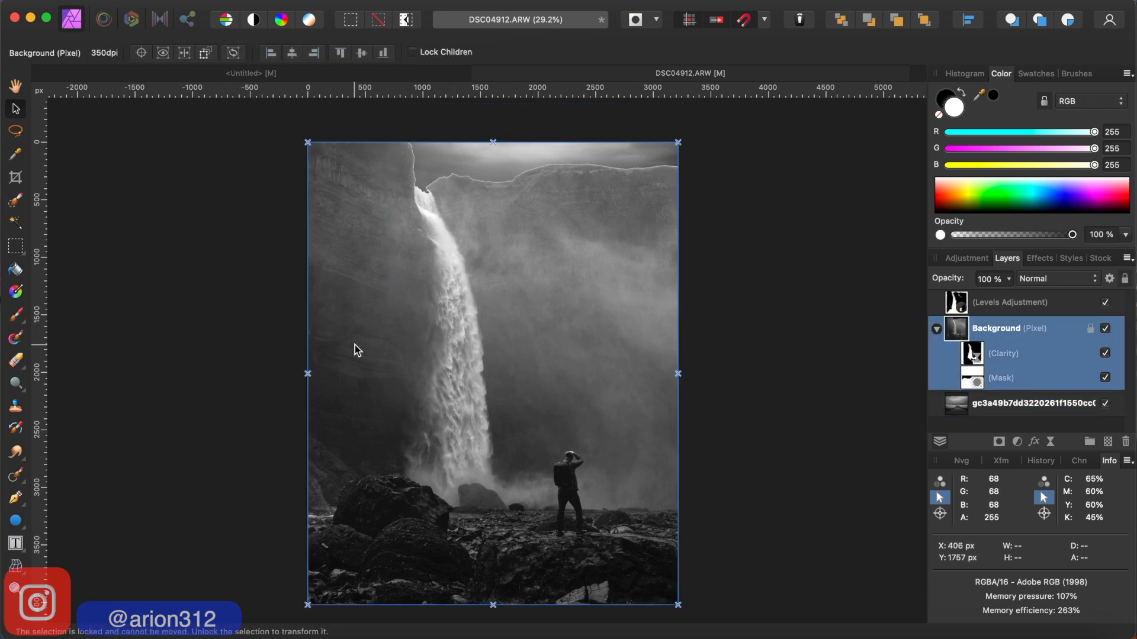
{"action": "left_click", "coordinate": [16, 320]}
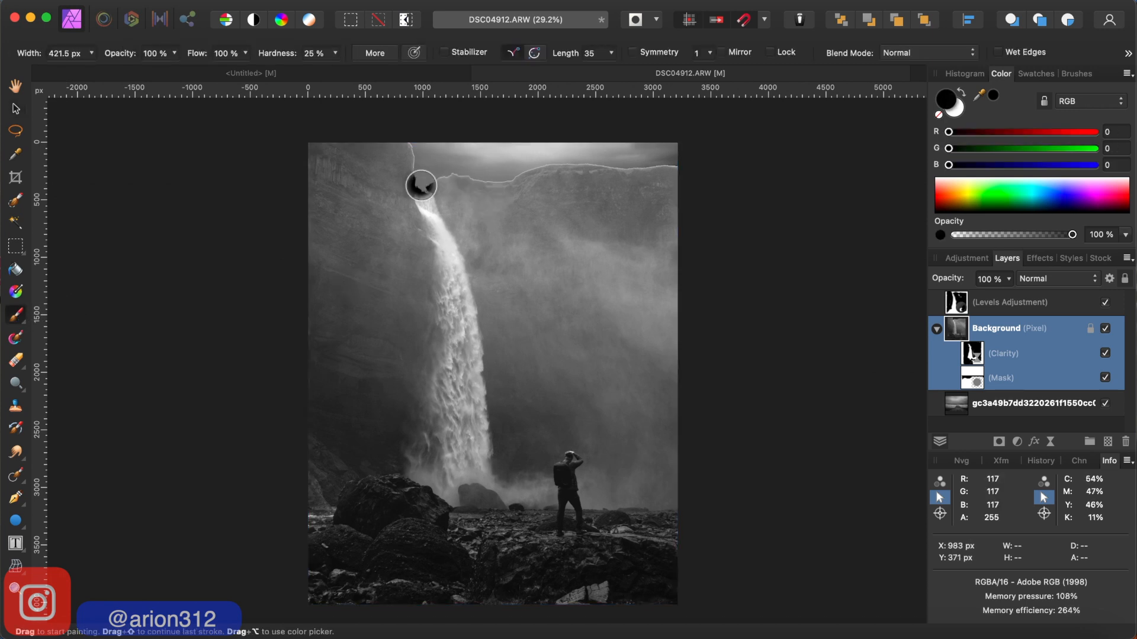
{"action": "mouse_move", "coordinate": [421, 185]}
{"action": "left_mouse_down"}
{"action": "mouse_move", "coordinate": [444, 186]}
{"action": "mouse_move", "coordinate": [408, 185]}
{"action": "mouse_move", "coordinate": [430, 185]}
{"action": "left_mouse_up"}
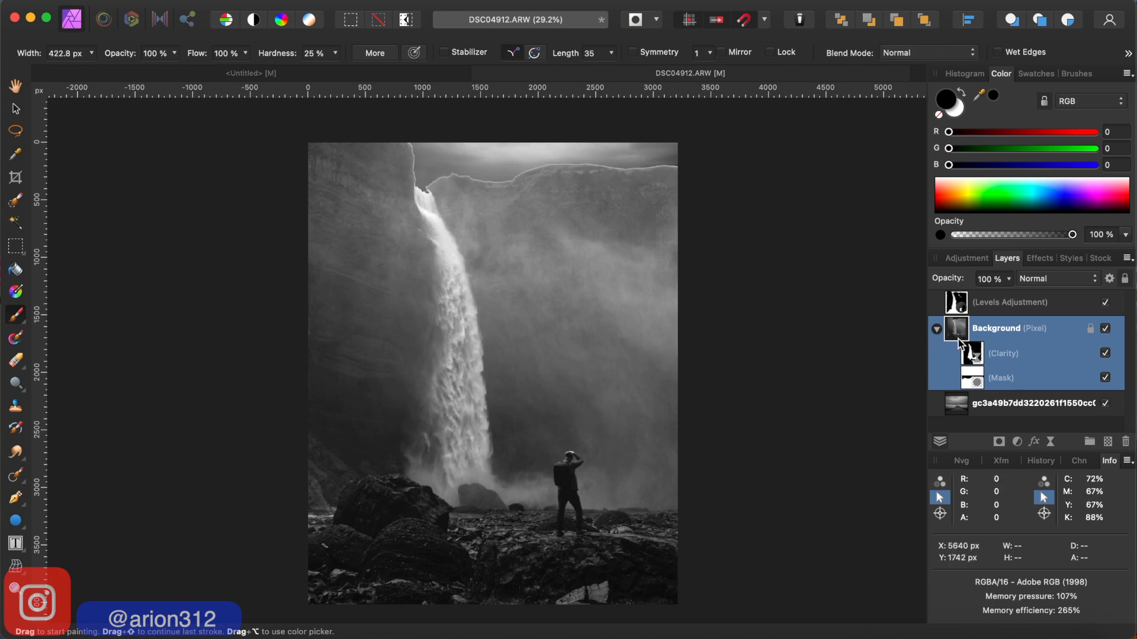
{"action": "double_click", "coordinate": [985, 329]}
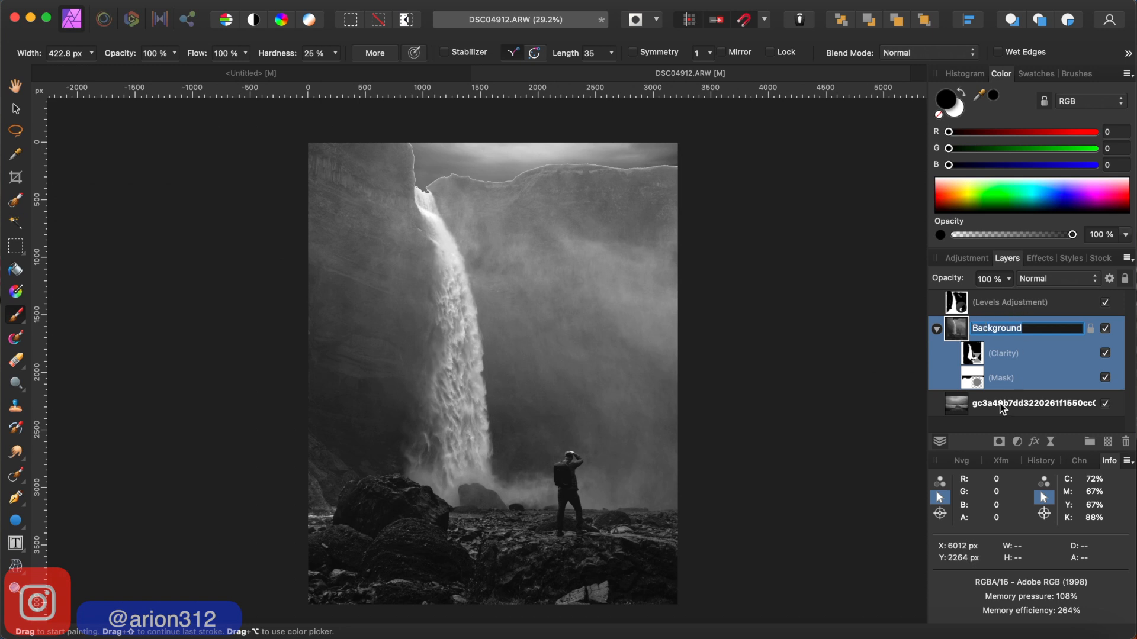
{"action": "left_click", "coordinate": [1000, 403]}
{"action": "left_click", "coordinate": [956, 323]}
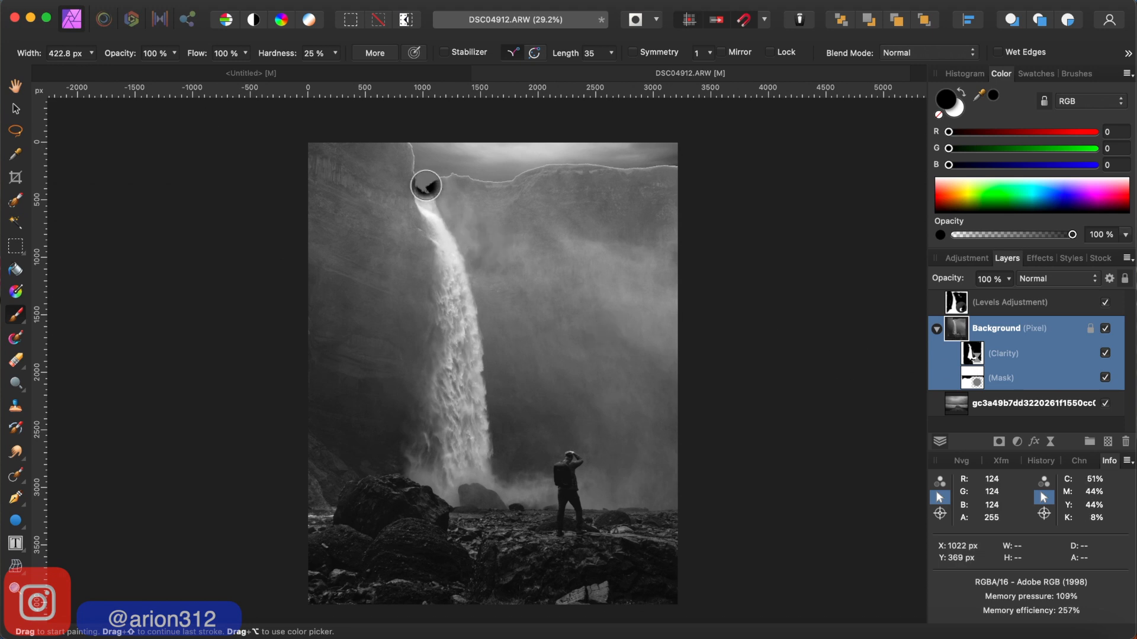
{"action": "key", "text": "x"}
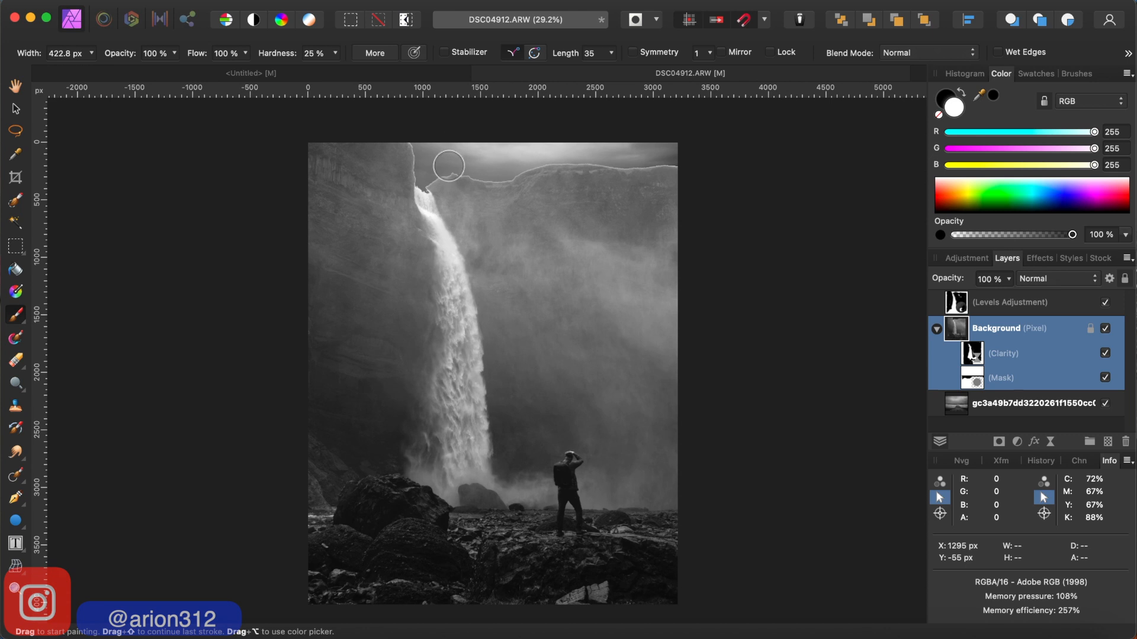
{"action": "left_click", "coordinate": [943, 98]}
{"action": "scroll", "coordinate": [441, 178], "scroll_direction": "up", "scroll_amount": 5}
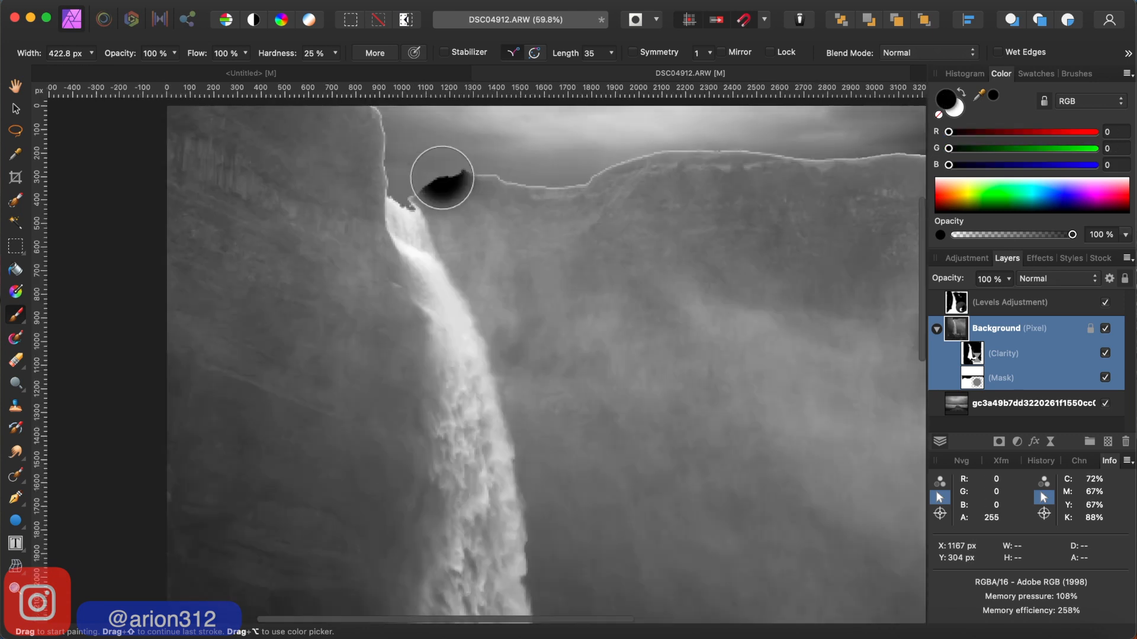
{"action": "scroll", "coordinate": [442, 178], "scroll_direction": "up", "scroll_amount": 5}
{"action": "scroll", "coordinate": [442, 177], "scroll_direction": "left", "scroll_amount": 5}
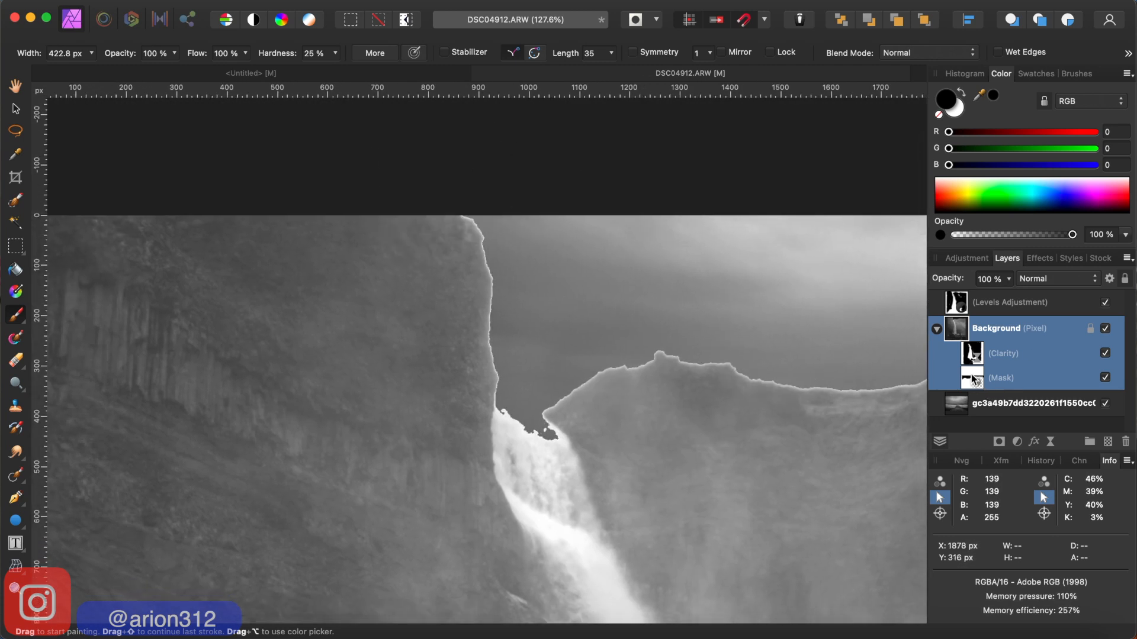
{"action": "left_click", "coordinate": [973, 377]}
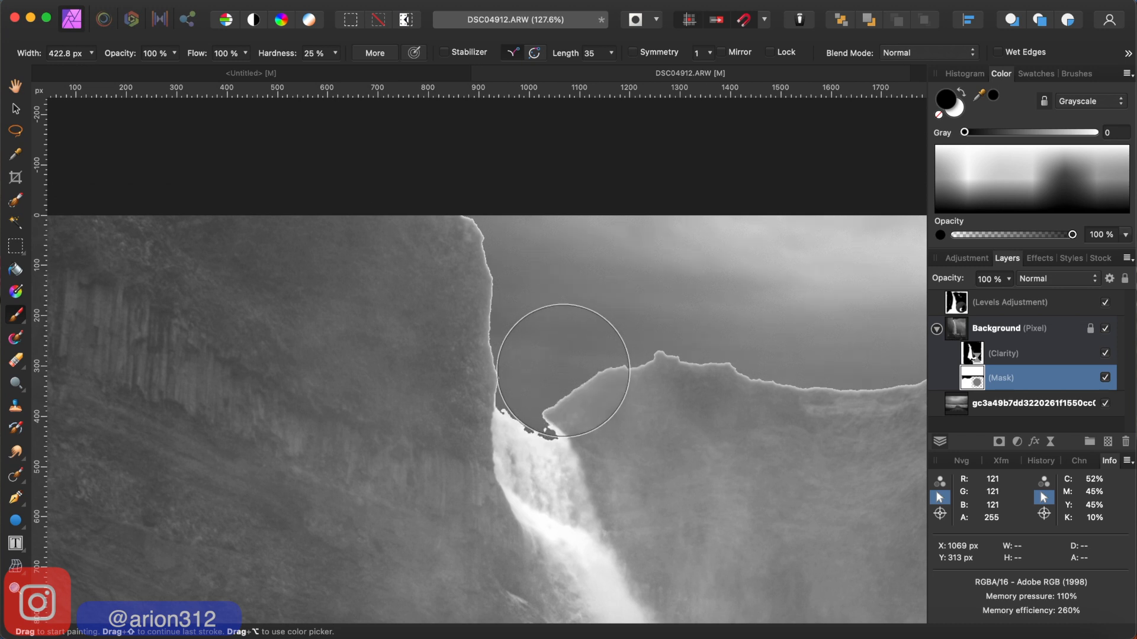
- Reduce the brush width to 36.9 px for retouching the mask at the left cliff's upper edge
{"action": "key", "text": "bracketleft"}
{"action": "key", "text": "bracketleft"}
{"action": "key", "text": "bracketleft"}
{"action": "key", "text": "bracketleft"}
{"action": "key", "text": "bracketleft"}
{"action": "key", "text": "bracketleft"}
{"action": "key", "text": "bracketleft"}
{"action": "key", "text": "bracketleft"}
{"action": "key", "text": "bracketleft"}
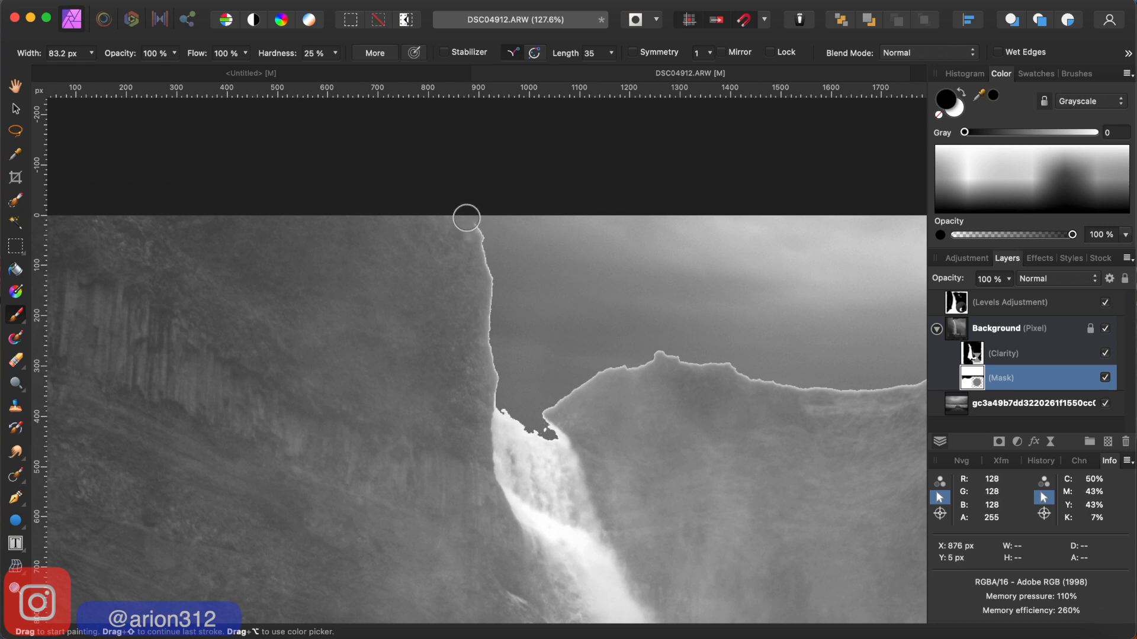
{"action": "key", "text": "bracketleft"}
{"action": "key", "text": "bracketleft"}
{"action": "key", "text": "bracketleft"}
{"action": "key", "text": "bracketleft"}
{"action": "key", "text": "bracketleft"}
{"action": "key", "text": "bracketleft"}
{"action": "key", "text": "bracketleft"}
{"action": "key", "text": "bracketleft"}
{"action": "scroll", "coordinate": [466, 219], "scroll_direction": "up", "scroll_amount": 5}
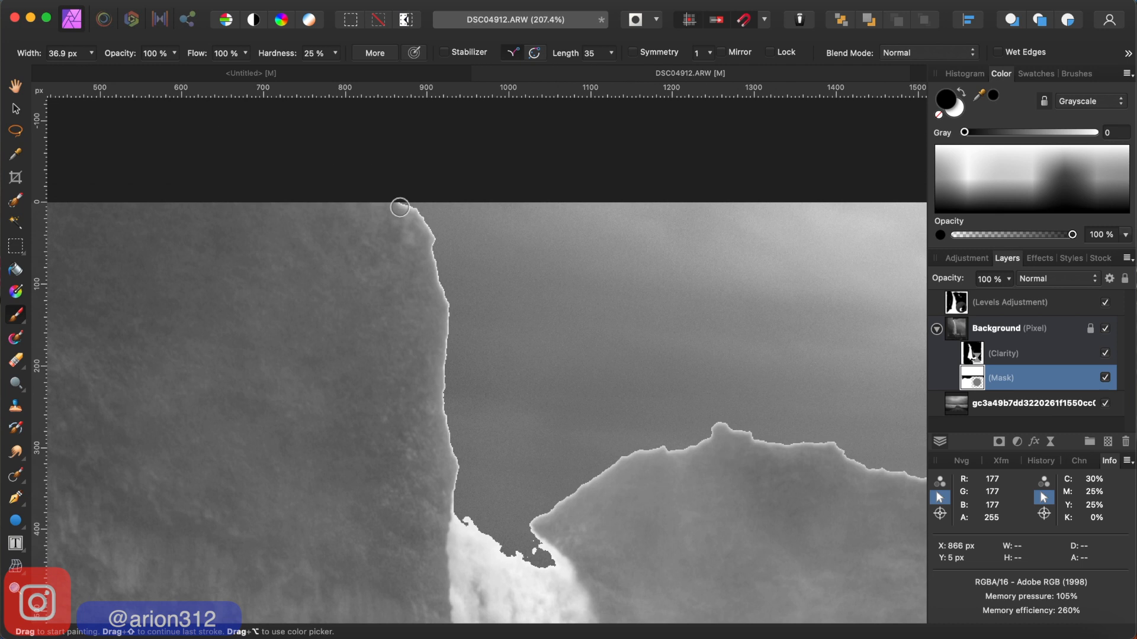
- Set the brush flow to 80% and its hardness to 27%
{"action": "left_click", "coordinate": [247, 52]}
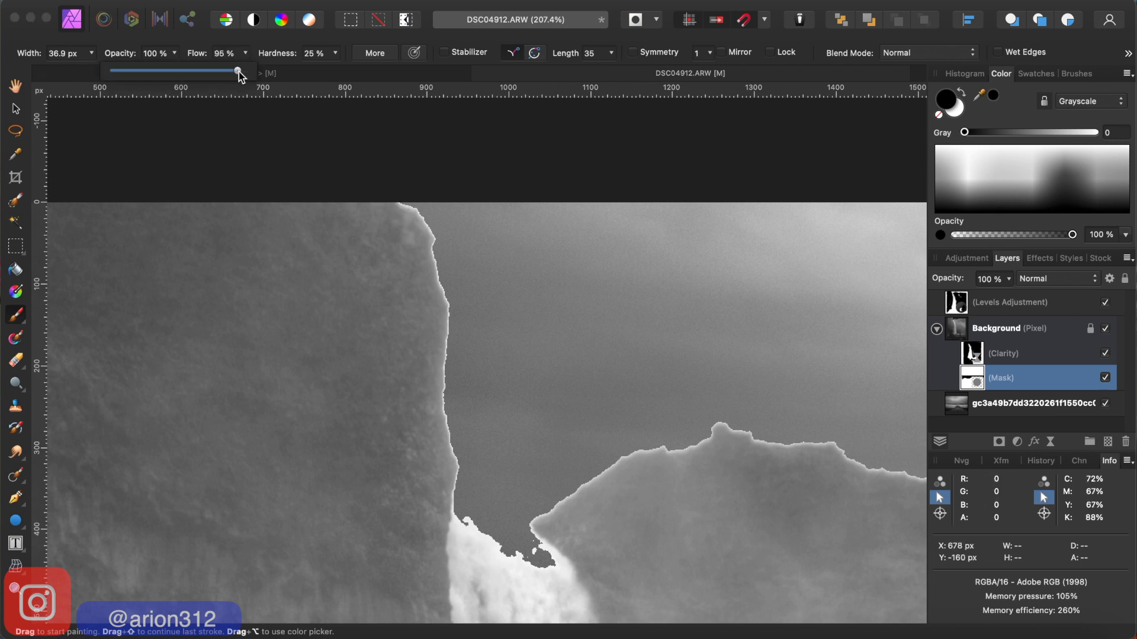
{"action": "left_click_drag", "start_coordinate": [231, 72], "coordinate": [225, 72]}
{"action": "left_click", "coordinate": [335, 53]}
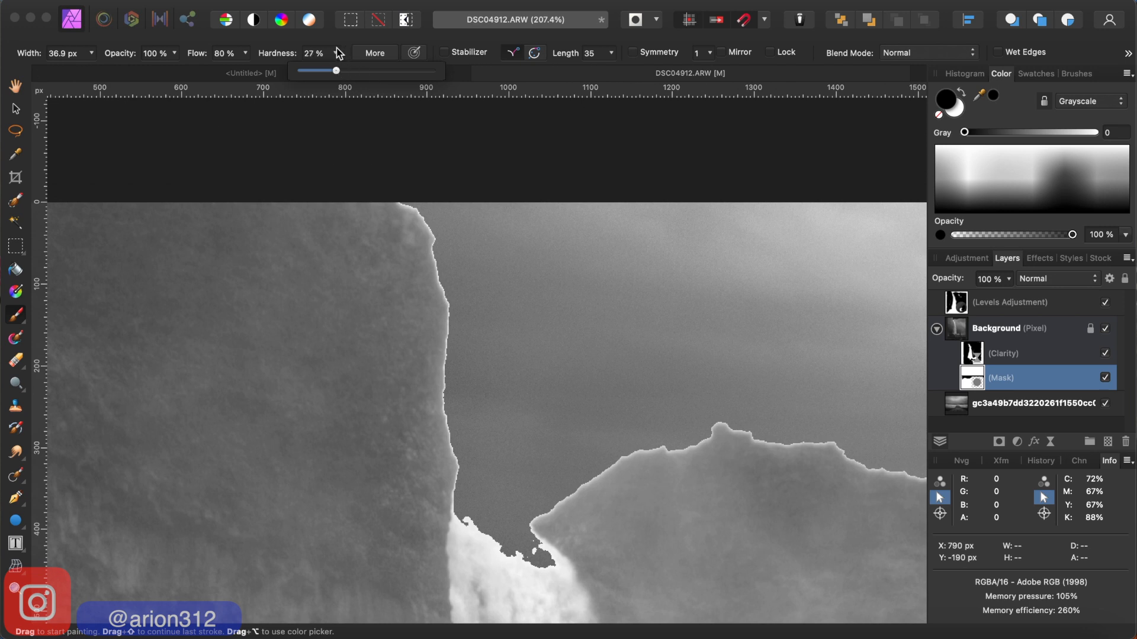
{"action": "left_click", "coordinate": [338, 54]}
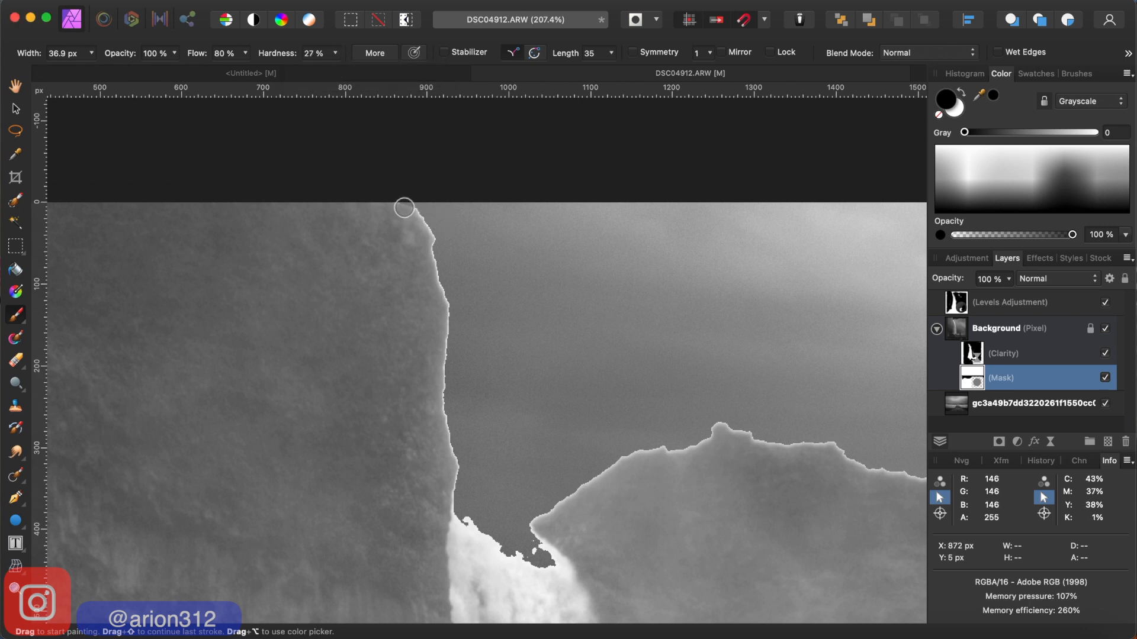
- Reduce the brush width to 22.7 px and mask out the bright fringe along the left cliff's edge down to the waterfall
{"action": "key", "text": "bracketleft"}
{"action": "key", "text": "bracketleft"}
{"action": "key", "text": "bracketleft"}
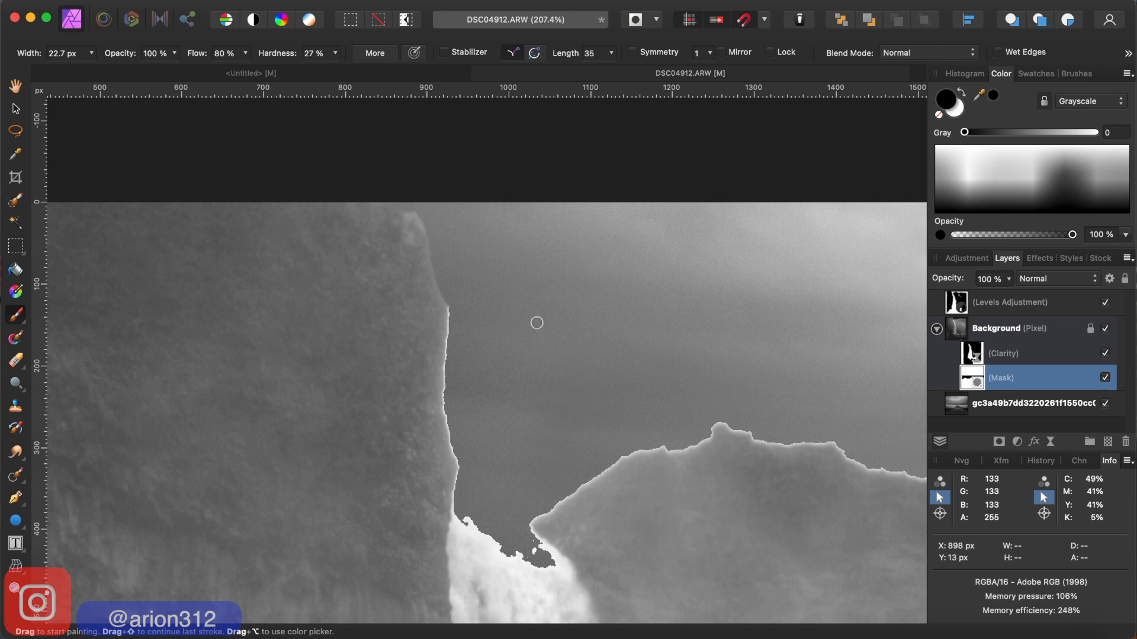
{"action": "scroll", "coordinate": [534, 323], "scroll_direction": "down", "scroll_amount": 5}
{"action": "scroll", "coordinate": [534, 323], "scroll_direction": "right", "scroll_amount": 3}
{"action": "scroll", "coordinate": [535, 322], "scroll_direction": "up", "scroll_amount": 2}
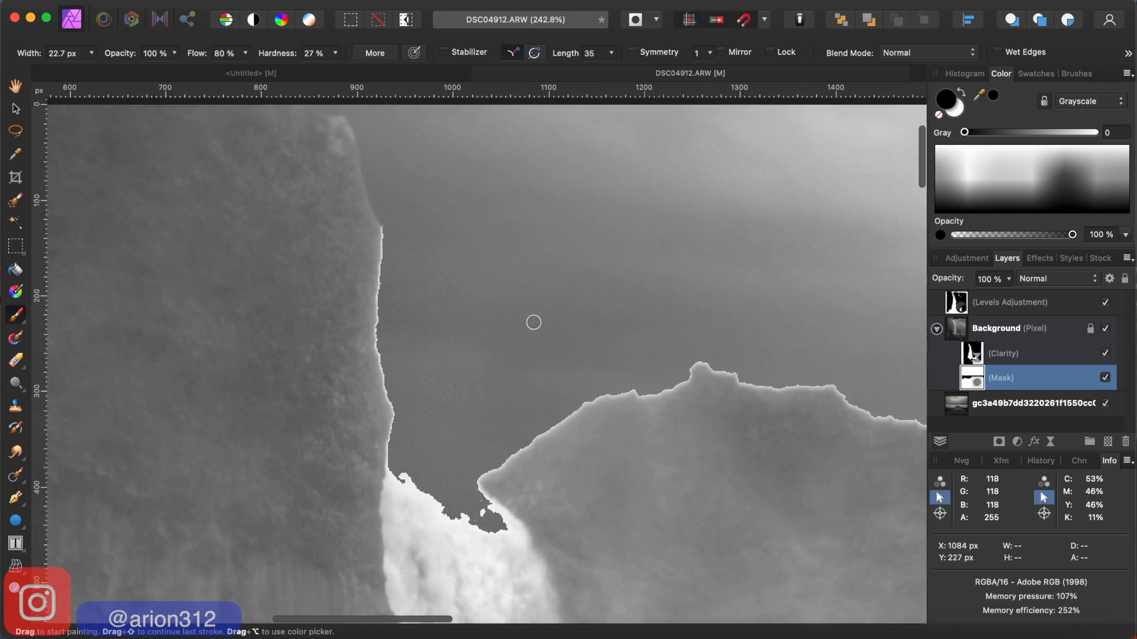
{"action": "scroll", "coordinate": [385, 226], "scroll_direction": "up", "scroll_amount": 2}
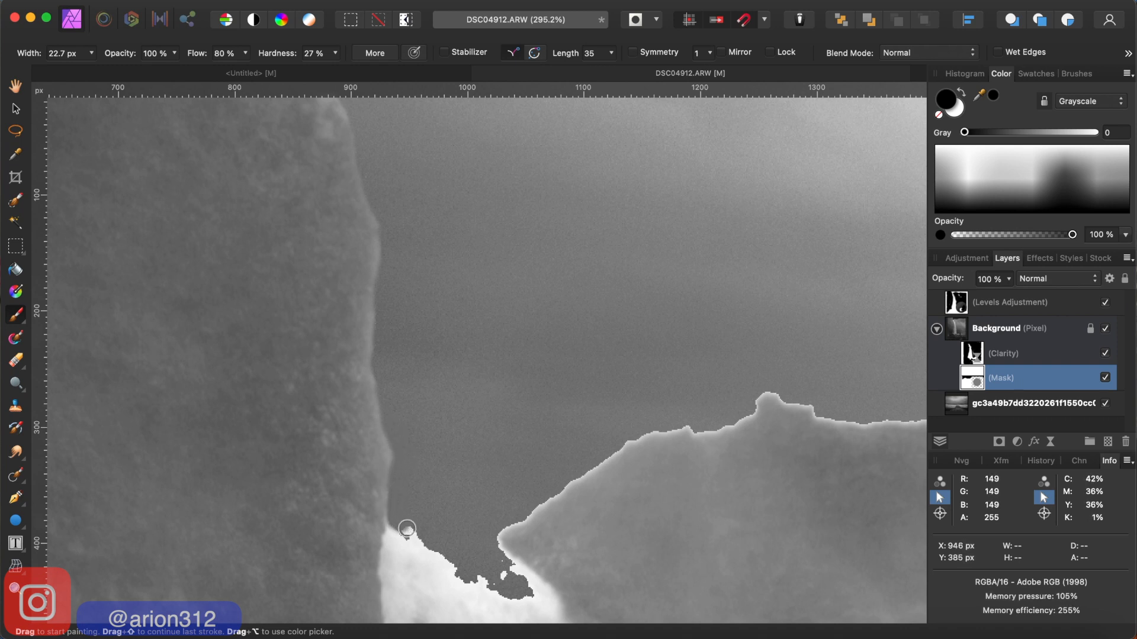
- Mask out the ragged remnants at the waterfall's crest and the bright fringe over the peak just right of it
{"action": "scroll", "coordinate": [403, 526], "scroll_direction": "down", "scroll_amount": 5}
{"action": "scroll", "coordinate": [403, 526], "scroll_direction": "right", "scroll_amount": 4}
{"action": "scroll", "coordinate": [407, 529], "scroll_direction": "down", "scroll_amount": 3}
{"action": "scroll", "coordinate": [406, 528], "scroll_direction": "right", "scroll_amount": 3}
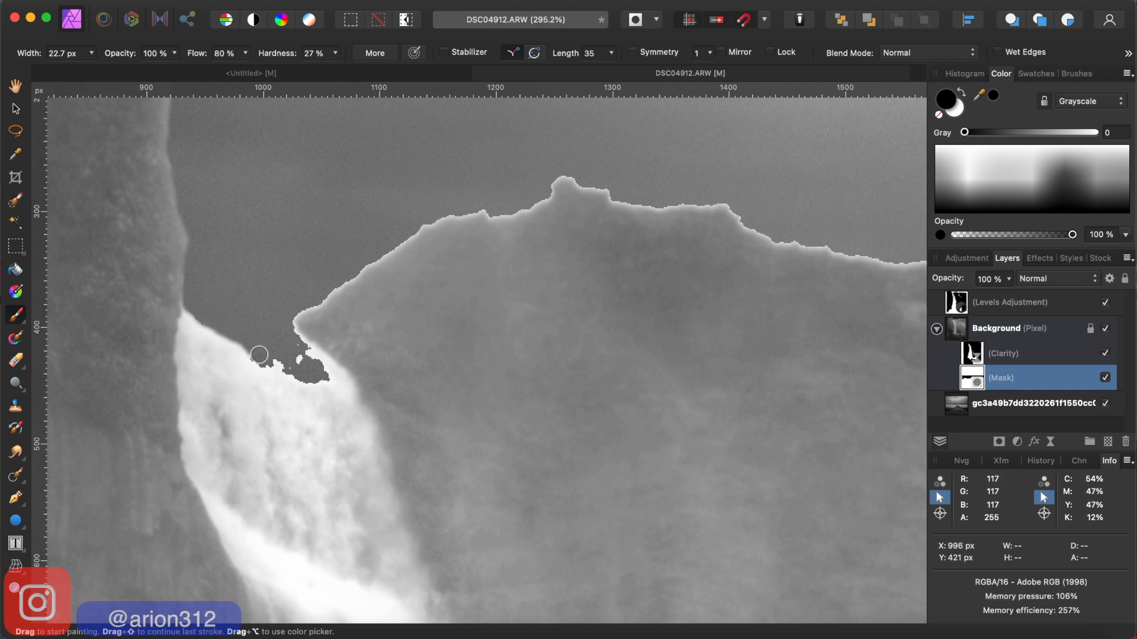
{"action": "mouse_move", "coordinate": [268, 362]}
{"action": "left_mouse_down"}
{"action": "mouse_move", "coordinate": [320, 379]}
{"action": "mouse_move", "coordinate": [287, 328]}
{"action": "mouse_move", "coordinate": [307, 357]}
{"action": "mouse_move", "coordinate": [297, 362]}
{"action": "left_mouse_up"}
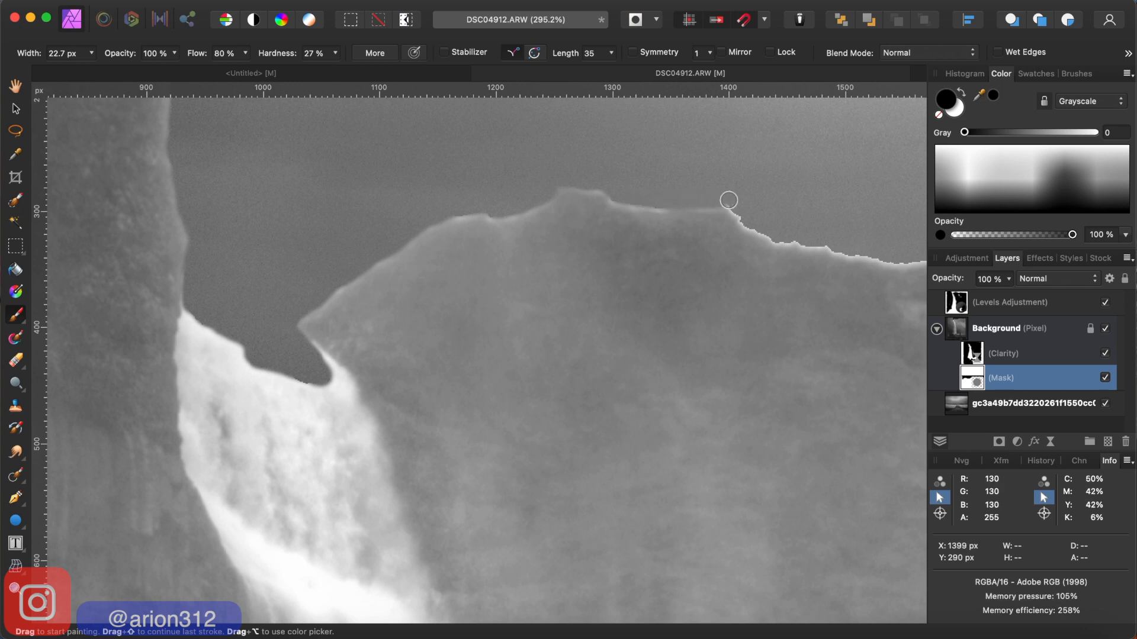
- Mask out the bright fringe along the ridge's central dip and up the slope to its right
{"action": "scroll", "coordinate": [728, 200], "scroll_direction": "right", "scroll_amount": 10}
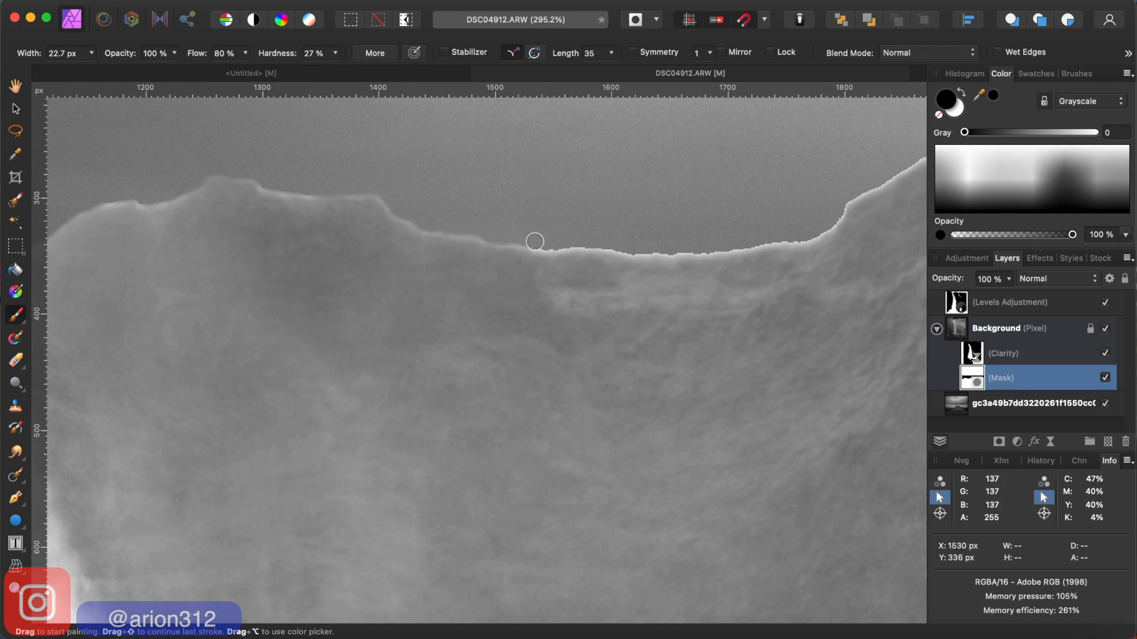
{"action": "mouse_move", "coordinate": [535, 242]}
{"action": "left_mouse_down"}
{"action": "mouse_move", "coordinate": [686, 250]}
{"action": "mouse_move", "coordinate": [812, 233]}
{"action": "mouse_move", "coordinate": [915, 159]}
{"action": "left_mouse_up"}
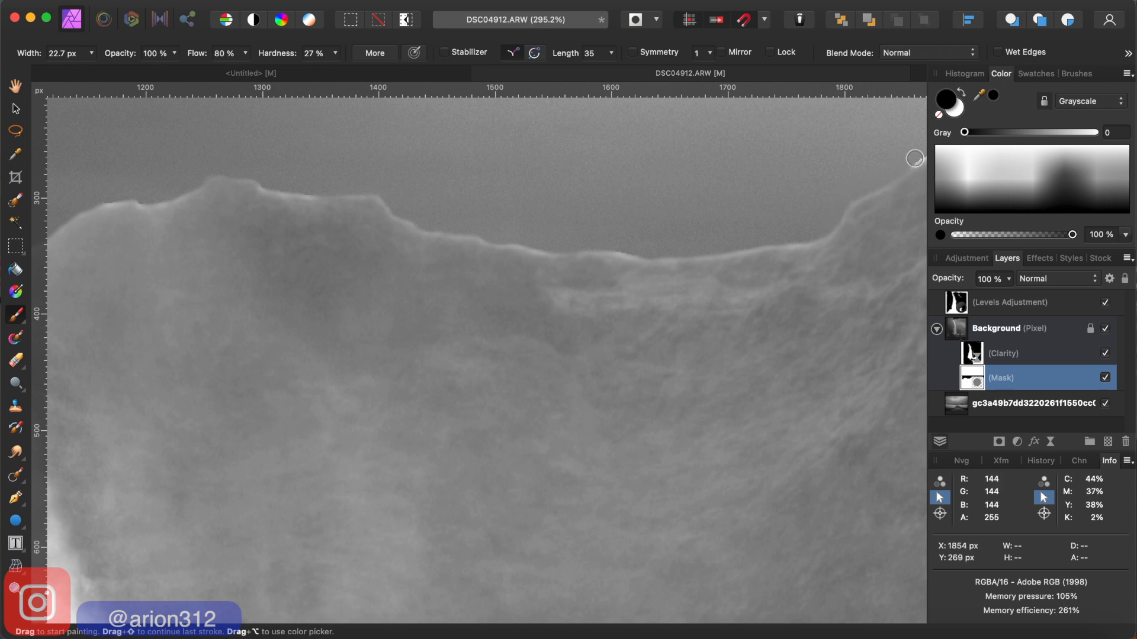
{"action": "scroll", "coordinate": [915, 159], "scroll_direction": "right", "scroll_amount": 10}
{"action": "scroll", "coordinate": [915, 158], "scroll_direction": "up", "scroll_amount": 3}
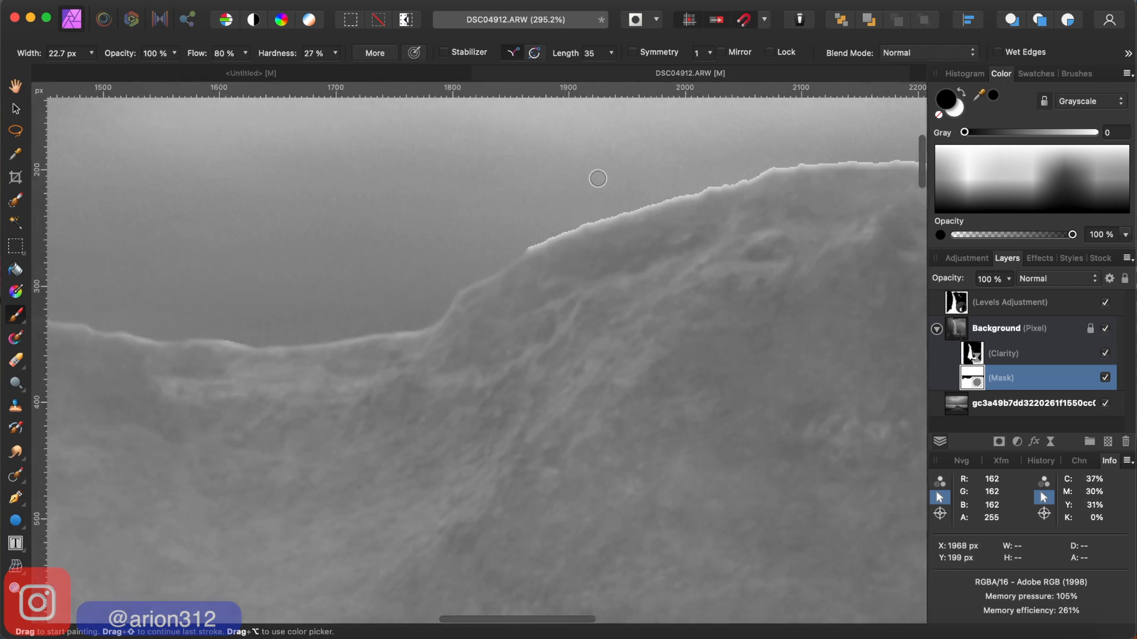
{"action": "mouse_move", "coordinate": [521, 246]}
{"action": "left_mouse_down"}
{"action": "mouse_move", "coordinate": [770, 166]}
{"action": "mouse_move", "coordinate": [897, 159]}
{"action": "left_mouse_up"}
- Mask out the remaining bright fringe from the top of the right-hand ridge to the photo's right edge
{"action": "scroll", "coordinate": [893, 159], "scroll_direction": "right", "scroll_amount": 10}
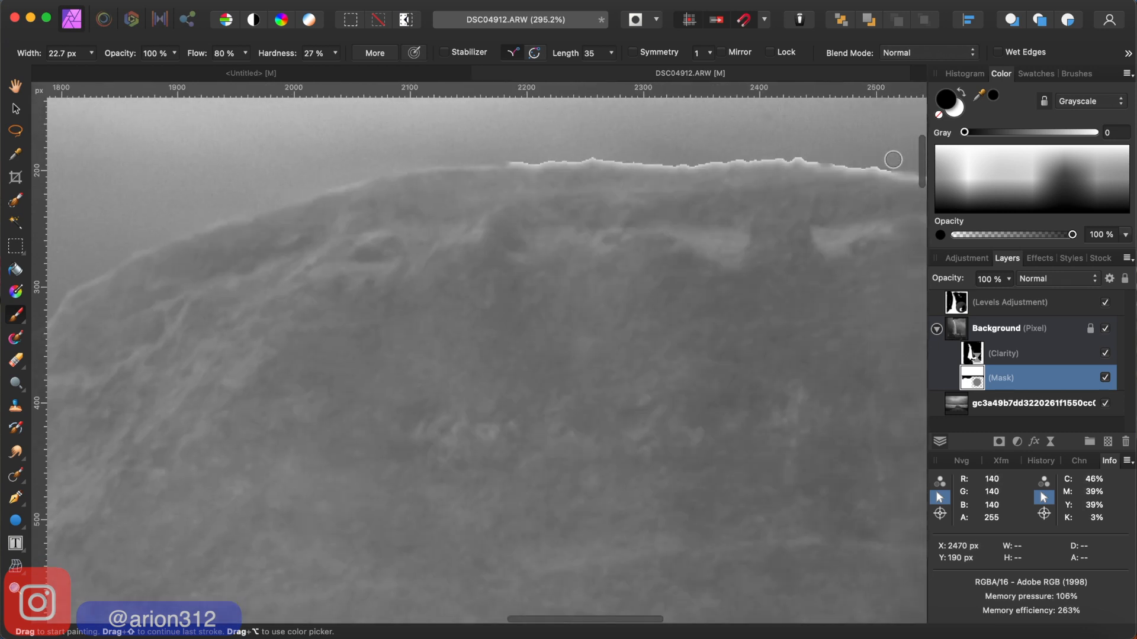
{"action": "scroll", "coordinate": [893, 159], "scroll_direction": "right", "scroll_amount": 3}
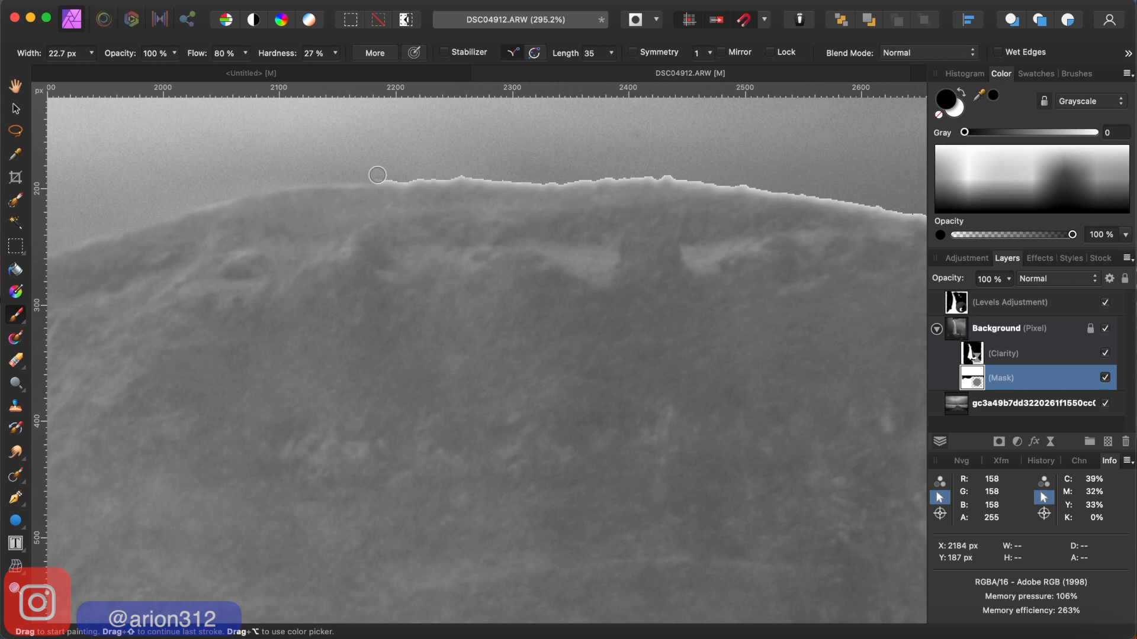
{"action": "mouse_move", "coordinate": [376, 175]}
{"action": "left_mouse_down"}
{"action": "mouse_move", "coordinate": [668, 173]}
{"action": "mouse_move", "coordinate": [886, 201]}
{"action": "left_mouse_up"}
{"action": "scroll", "coordinate": [886, 201], "scroll_direction": "right", "scroll_amount": 7}
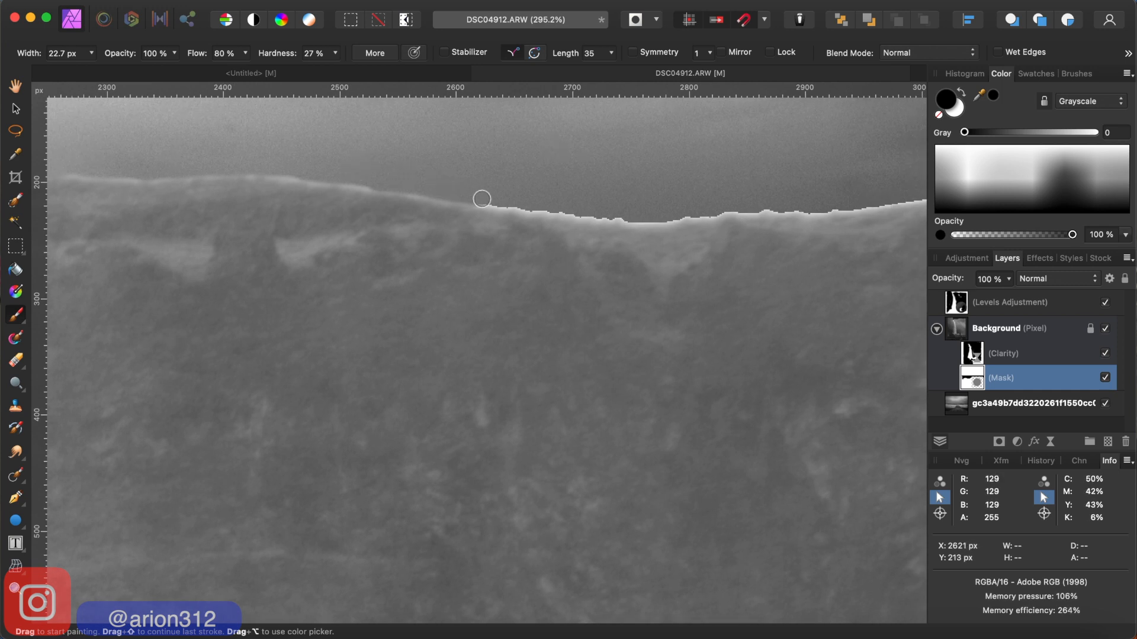
{"action": "mouse_move", "coordinate": [481, 199]}
{"action": "left_mouse_down"}
{"action": "mouse_move", "coordinate": [677, 220]}
{"action": "mouse_move", "coordinate": [886, 205]}
{"action": "left_mouse_up"}
{"action": "scroll", "coordinate": [886, 205], "scroll_direction": "right", "scroll_amount": 6}
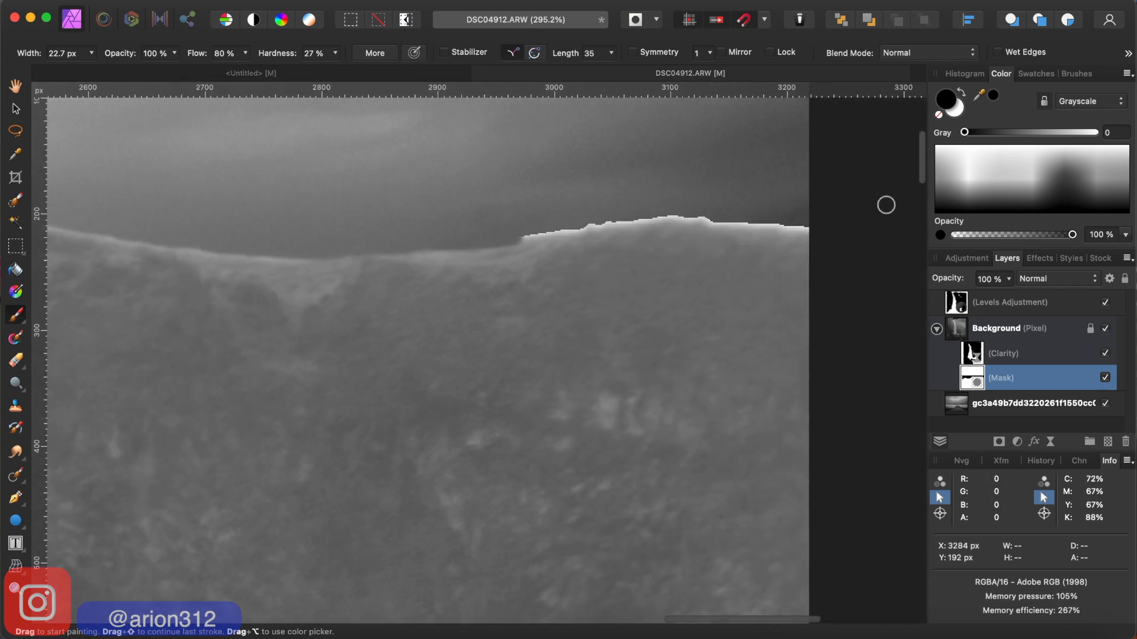
{"action": "mouse_move", "coordinate": [526, 234]}
{"action": "left_mouse_down"}
{"action": "mouse_move", "coordinate": [564, 228]}
{"action": "mouse_move", "coordinate": [514, 236]}
{"action": "mouse_move", "coordinate": [691, 211]}
{"action": "mouse_move", "coordinate": [817, 226]}
{"action": "left_mouse_up"}
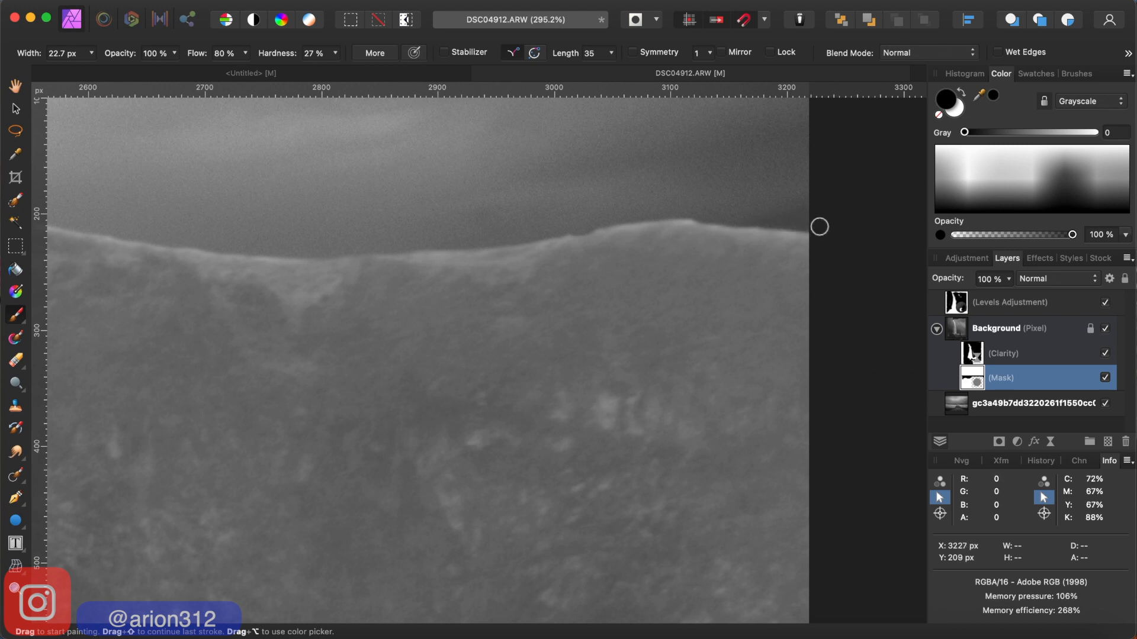
- Round off the pointed cliff tip beside the waterfall and smooth the waterfall's crest by painting black on the mask
{"action": "key", "text": "super+minus"}
{"action": "key", "text": "super+minus"}
{"action": "key", "text": "super+minus"}
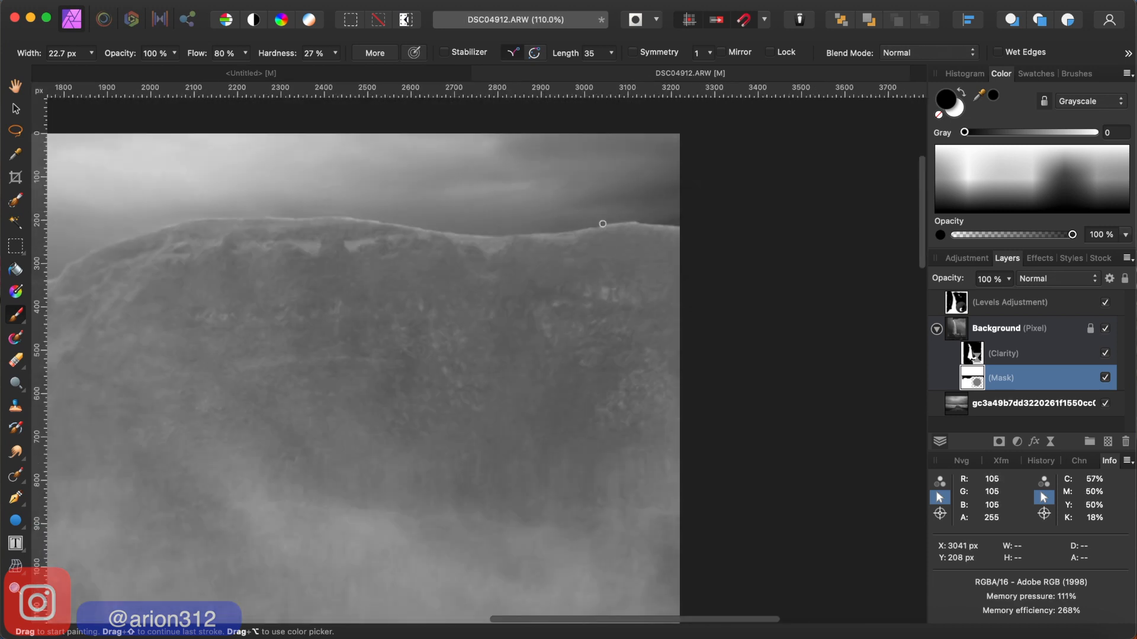
{"action": "scroll", "coordinate": [603, 224], "scroll_direction": "left", "scroll_amount": 15}
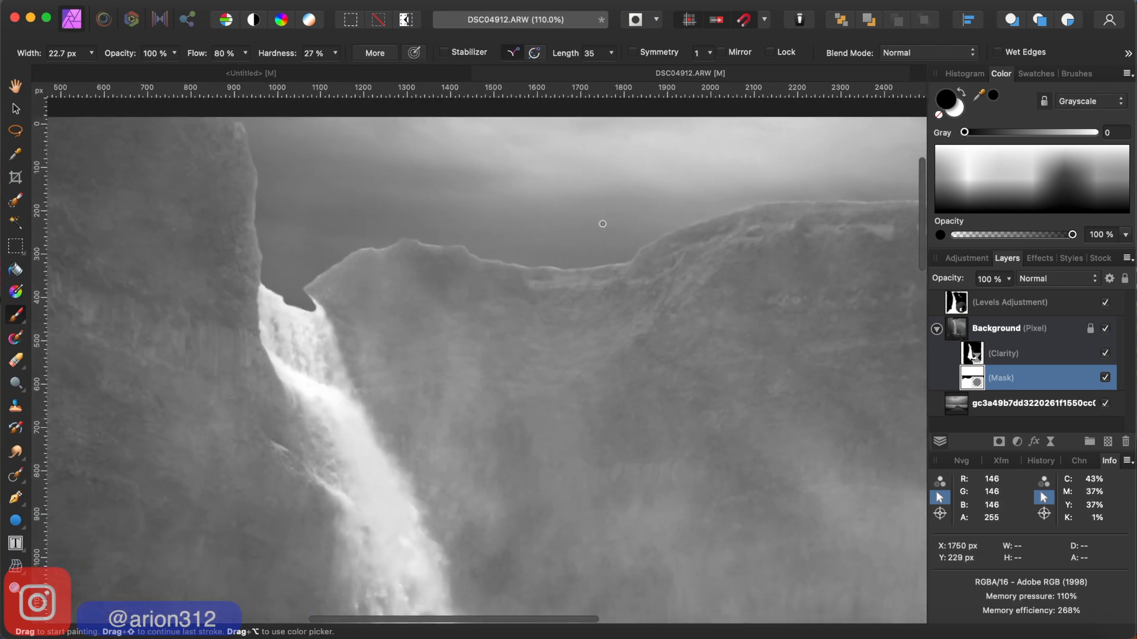
{"action": "scroll", "coordinate": [603, 224], "scroll_direction": "left", "scroll_amount": 5}
{"action": "scroll", "coordinate": [602, 223], "scroll_direction": "up", "scroll_amount": 1}
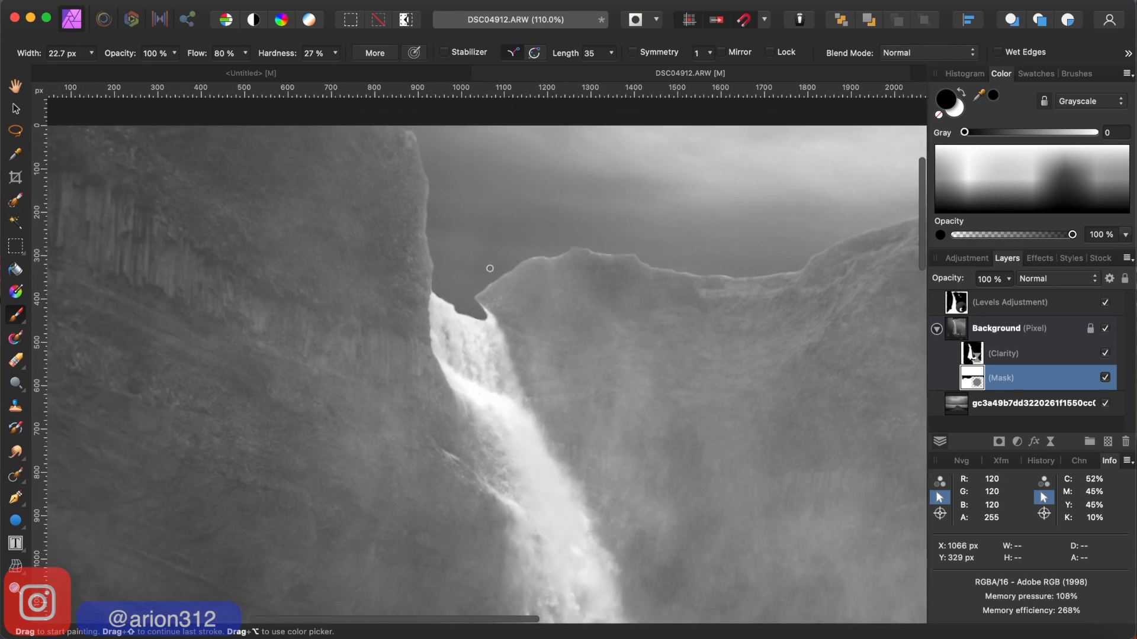
{"action": "scroll", "coordinate": [489, 268], "scroll_direction": "up", "scroll_amount": 3}
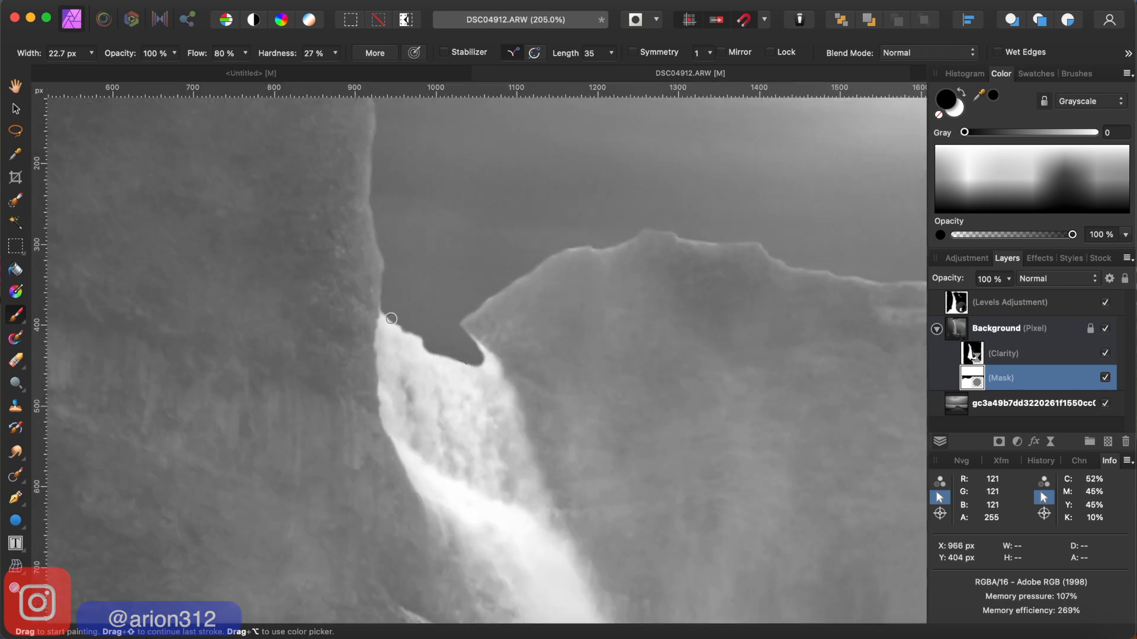
{"action": "scroll", "coordinate": [391, 318], "scroll_direction": "up", "scroll_amount": 2}
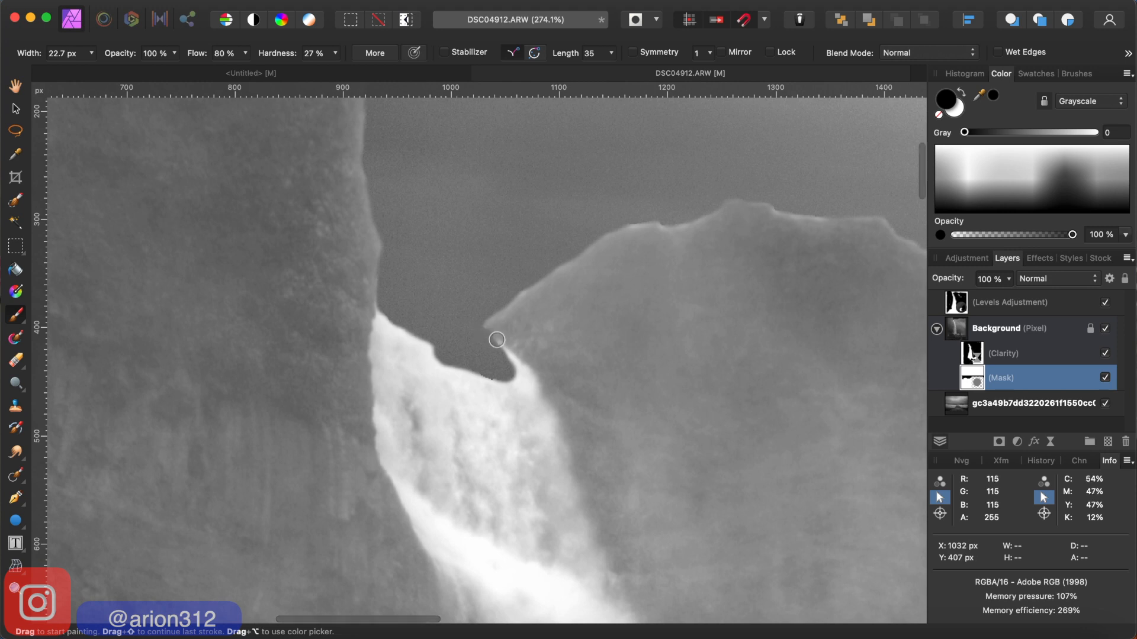
{"action": "mouse_move", "coordinate": [520, 304]}
{"action": "left_mouse_down"}
{"action": "mouse_move", "coordinate": [558, 264]}
{"action": "mouse_move", "coordinate": [482, 337]}
{"action": "mouse_move", "coordinate": [565, 261]}
{"action": "mouse_move", "coordinate": [495, 343]}
{"action": "mouse_move", "coordinate": [546, 274]}
{"action": "mouse_move", "coordinate": [609, 228]}
{"action": "mouse_move", "coordinate": [668, 215]}
{"action": "mouse_move", "coordinate": [454, 307]}
{"action": "left_mouse_up"}
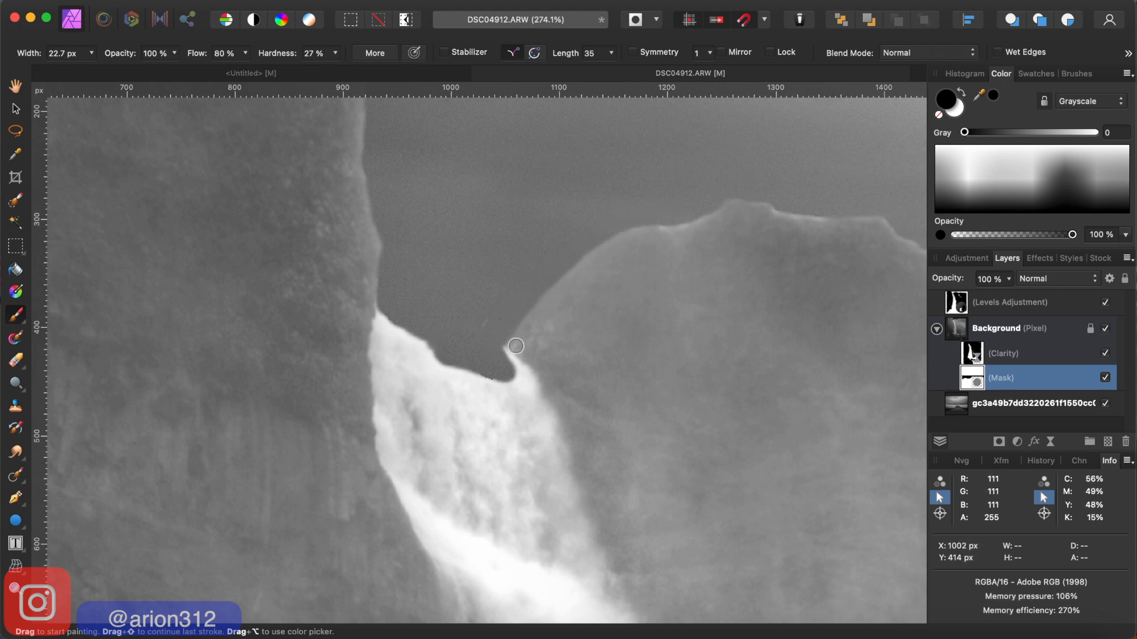
{"action": "left_click_drag", "start_coordinate": [514, 350], "coordinate": [527, 372]}
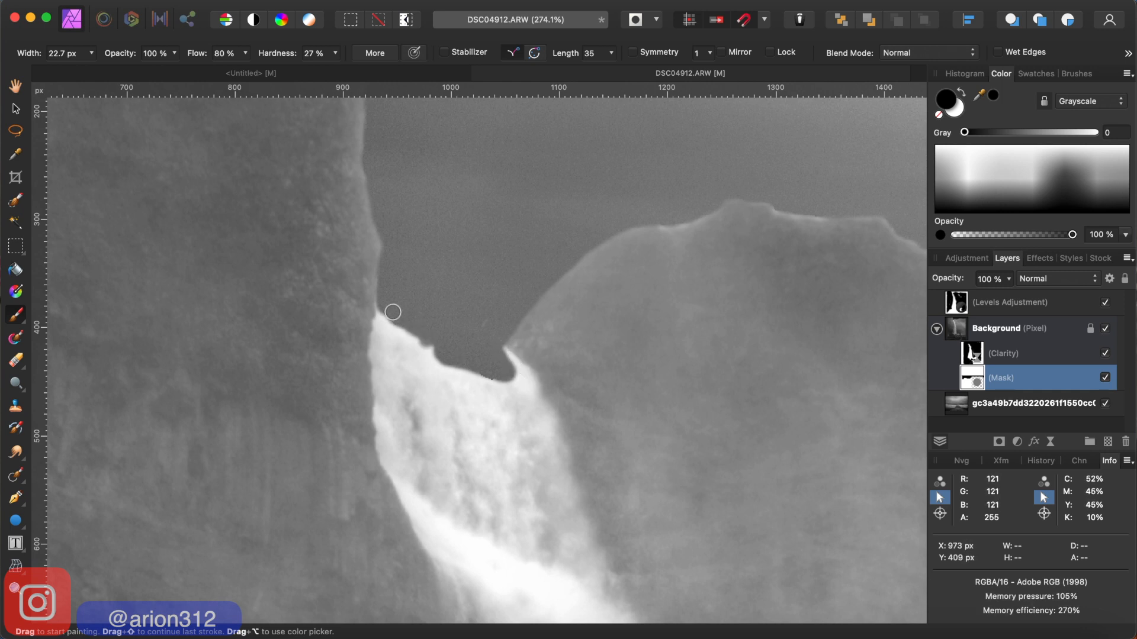
{"action": "mouse_move", "coordinate": [389, 314]}
{"action": "left_mouse_down"}
{"action": "mouse_move", "coordinate": [382, 285]}
{"action": "mouse_move", "coordinate": [386, 311]}
{"action": "mouse_move", "coordinate": [435, 343]}
{"action": "left_mouse_up"}
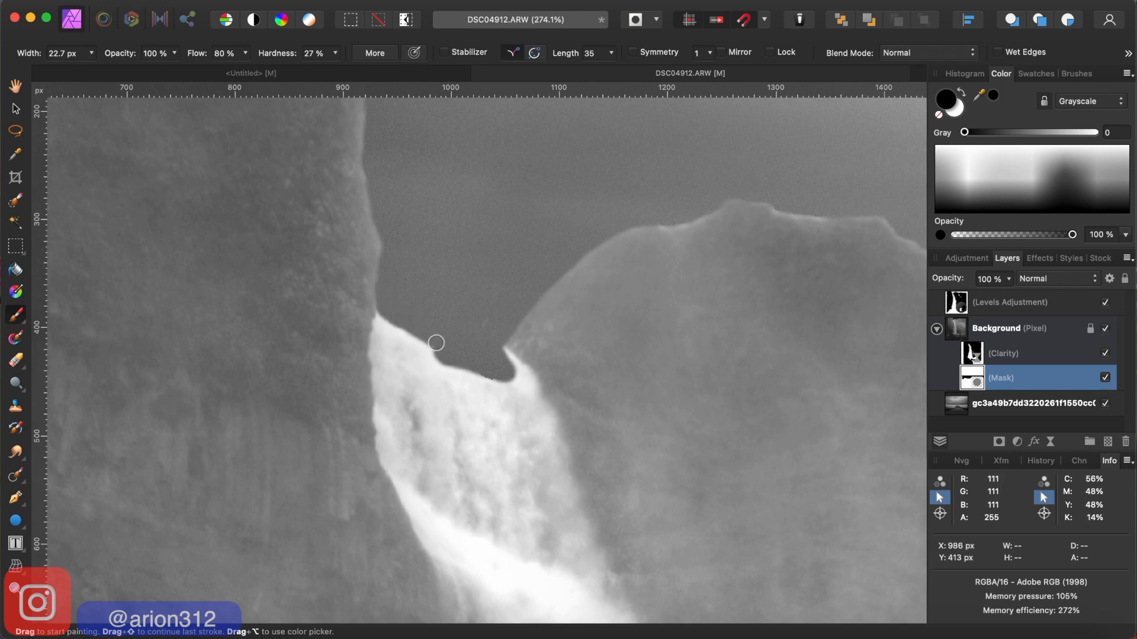
- Restore the waterfall's crest by painting white on the sky mask across the notch at its right end, and even its edge with black
{"action": "left_click", "coordinate": [959, 109]}
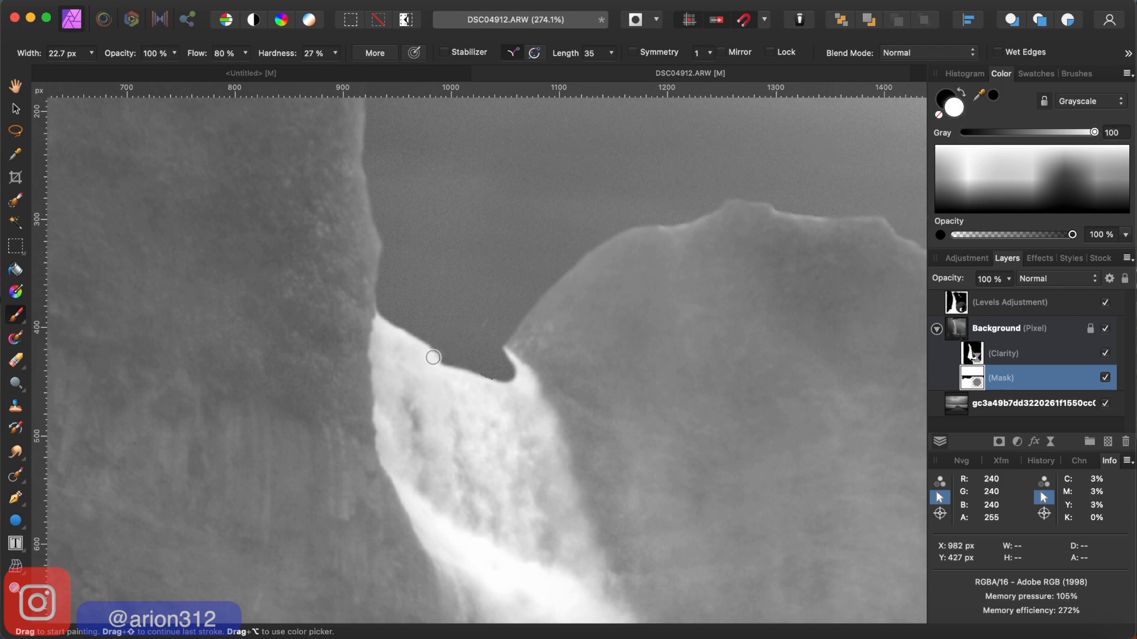
{"action": "mouse_move", "coordinate": [432, 357]}
{"action": "left_mouse_down"}
{"action": "mouse_move", "coordinate": [513, 373]}
{"action": "mouse_move", "coordinate": [472, 374]}
{"action": "mouse_move", "coordinate": [504, 378]}
{"action": "mouse_move", "coordinate": [503, 357]}
{"action": "mouse_move", "coordinate": [459, 358]}
{"action": "mouse_move", "coordinate": [499, 353]}
{"action": "mouse_move", "coordinate": [448, 355]}
{"action": "mouse_move", "coordinate": [378, 319]}
{"action": "left_mouse_up"}
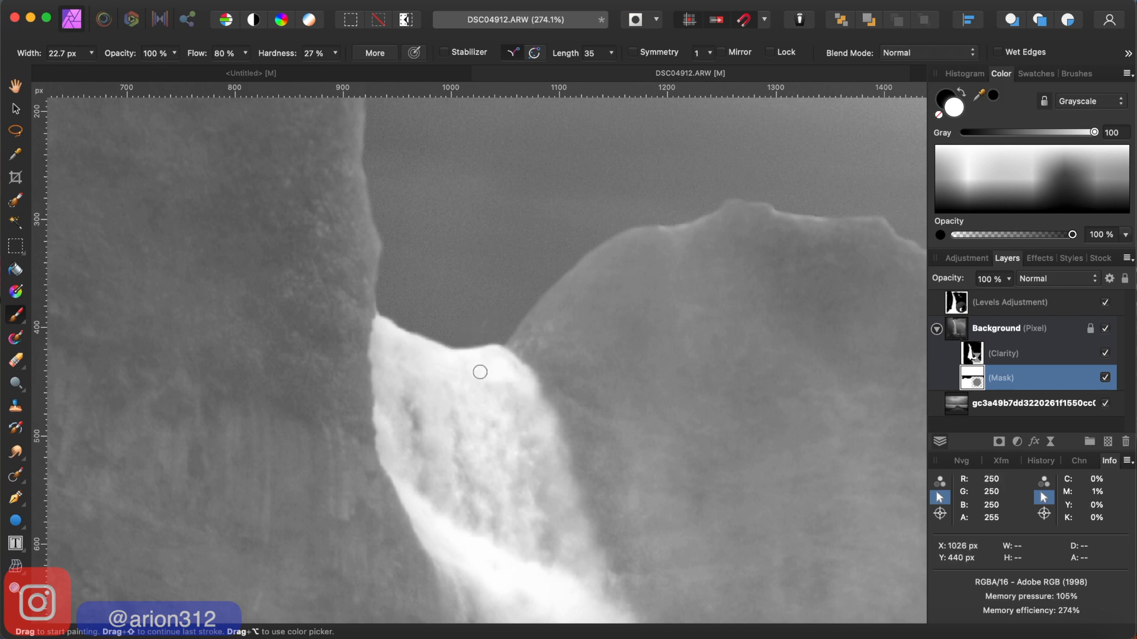
{"action": "left_click", "coordinate": [944, 99]}
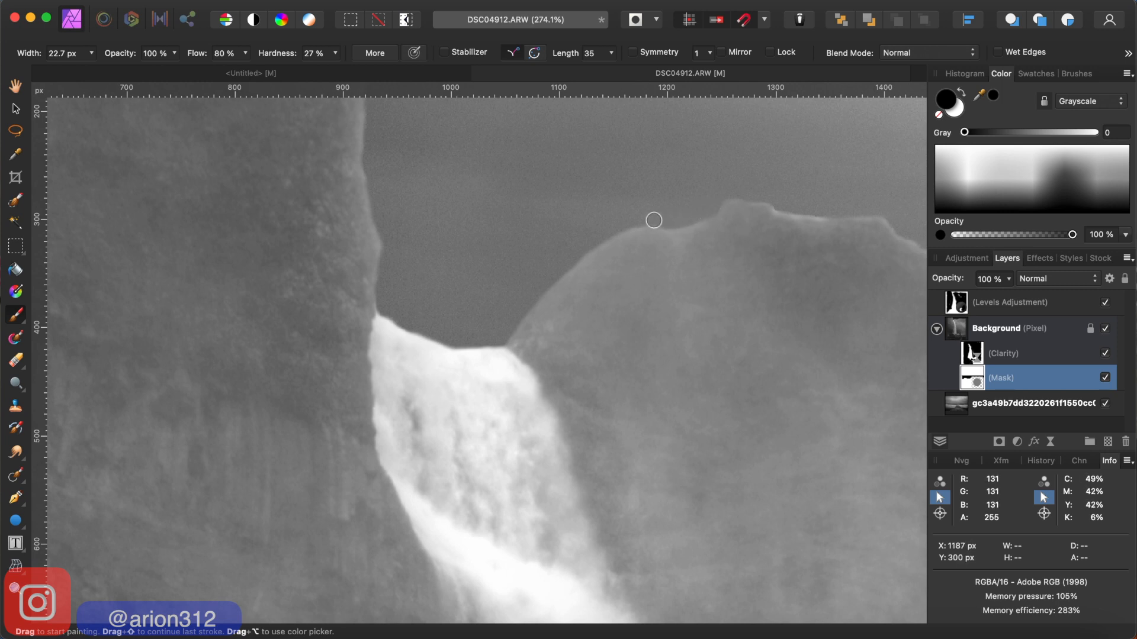
- Examine the masked ridge line up to the right-hand cliffs and the whole image for leftover sky fringes
{"action": "scroll", "coordinate": [675, 219], "scroll_direction": "right", "scroll_amount": 2}
{"action": "scroll", "coordinate": [675, 218], "scroll_direction": "right", "scroll_amount": 5}
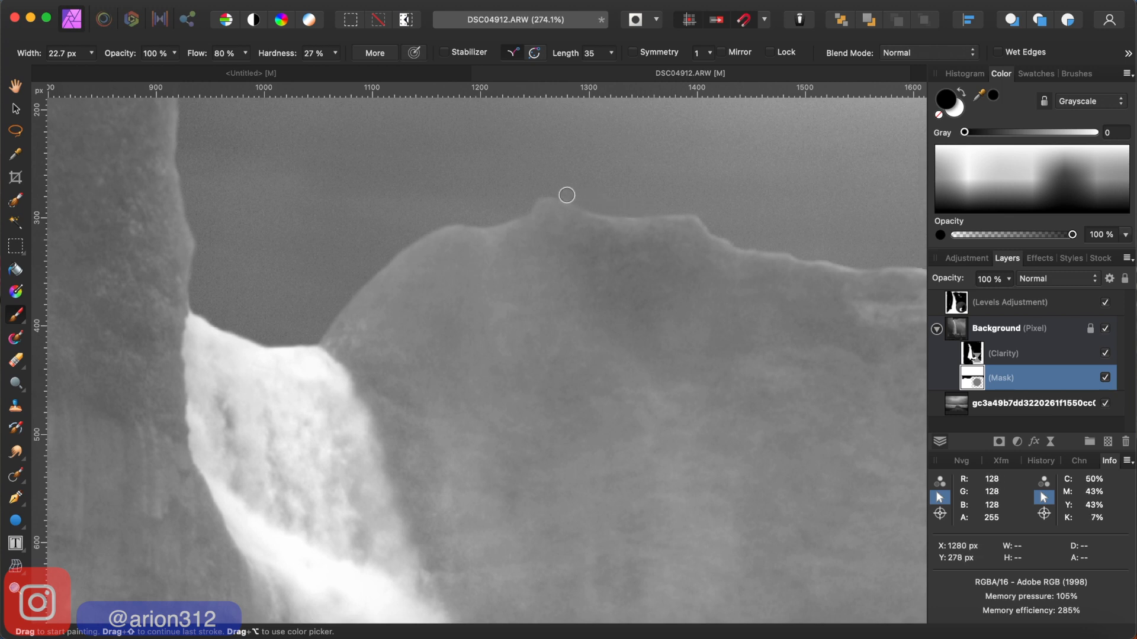
{"action": "scroll", "coordinate": [720, 214], "scroll_direction": "right", "scroll_amount": 10}
{"action": "scroll", "coordinate": [720, 214], "scroll_direction": "down", "scroll_amount": 10}
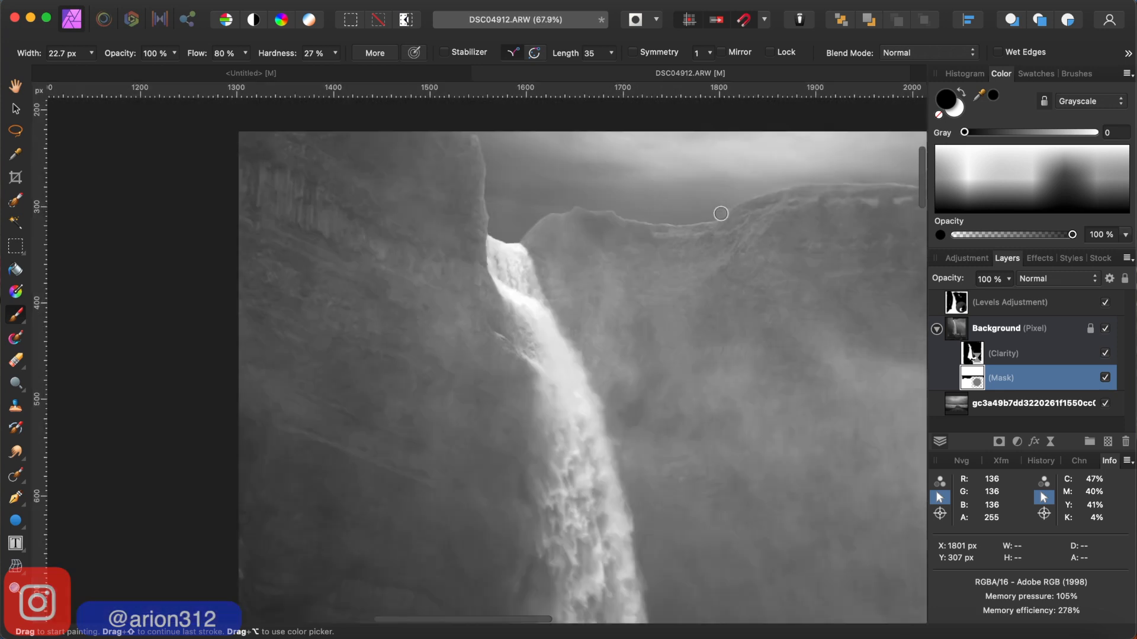
{"action": "scroll", "coordinate": [721, 214], "scroll_direction": "down", "scroll_amount": 3}
{"action": "scroll", "coordinate": [721, 214], "scroll_direction": "up", "scroll_amount": 3}
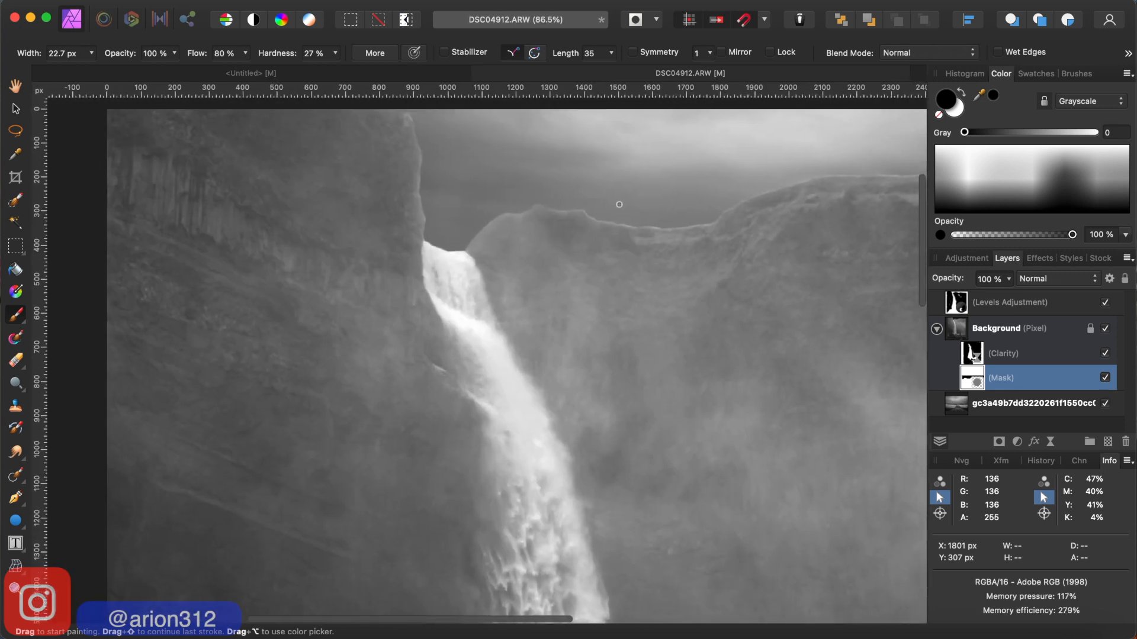
{"action": "scroll", "coordinate": [583, 211], "scroll_direction": "down", "scroll_amount": 3}
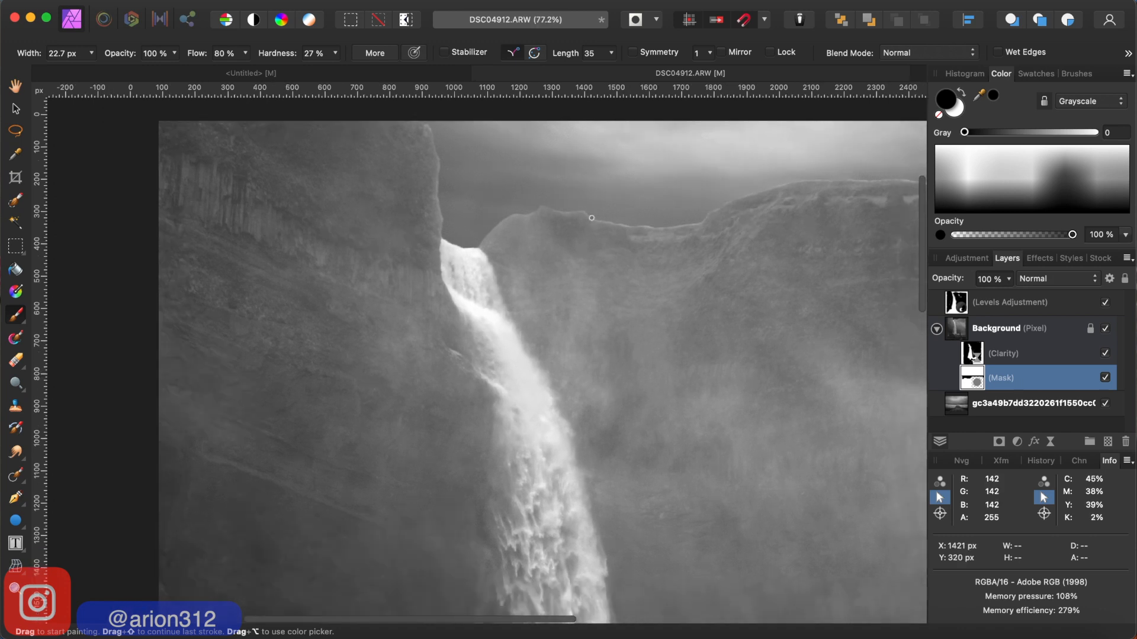
{"action": "scroll", "coordinate": [592, 218], "scroll_direction": "down", "scroll_amount": 2}
{"action": "scroll", "coordinate": [592, 218], "scroll_direction": "right", "scroll_amount": 3}
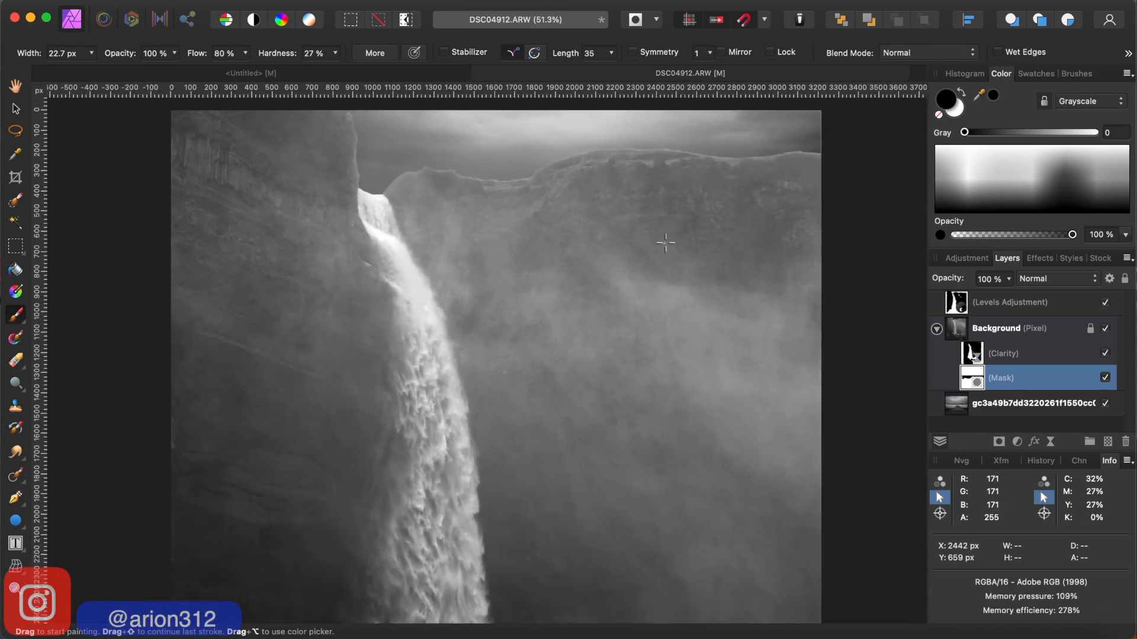
{"action": "scroll", "coordinate": [666, 243], "scroll_direction": "down", "scroll_amount": 4}
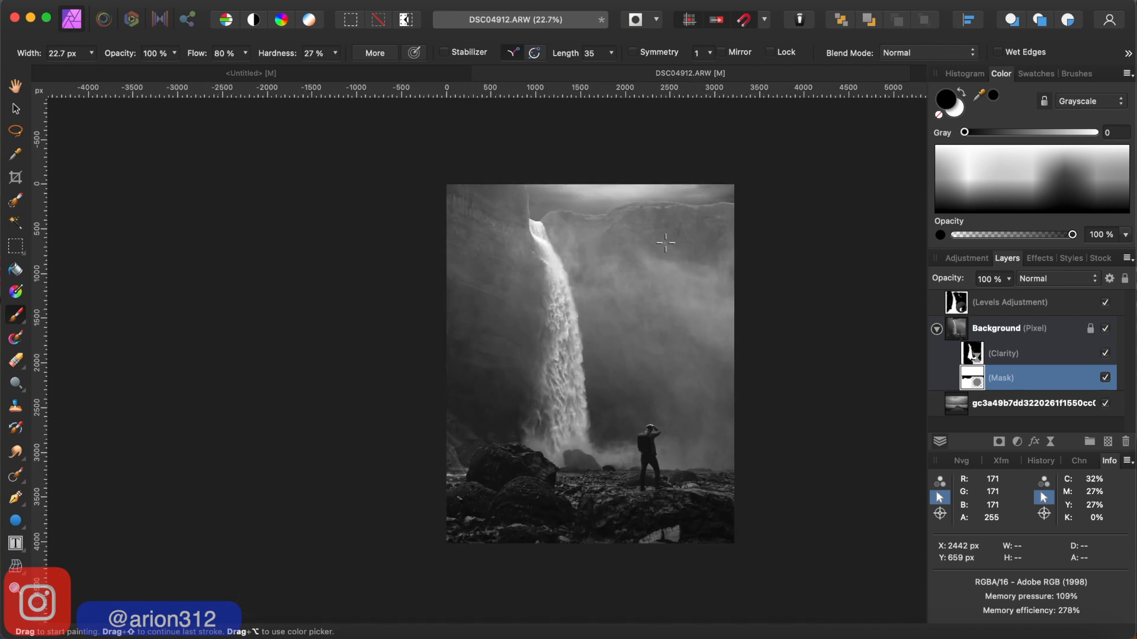
{"action": "scroll", "coordinate": [665, 242], "scroll_direction": "up", "scroll_amount": 2}
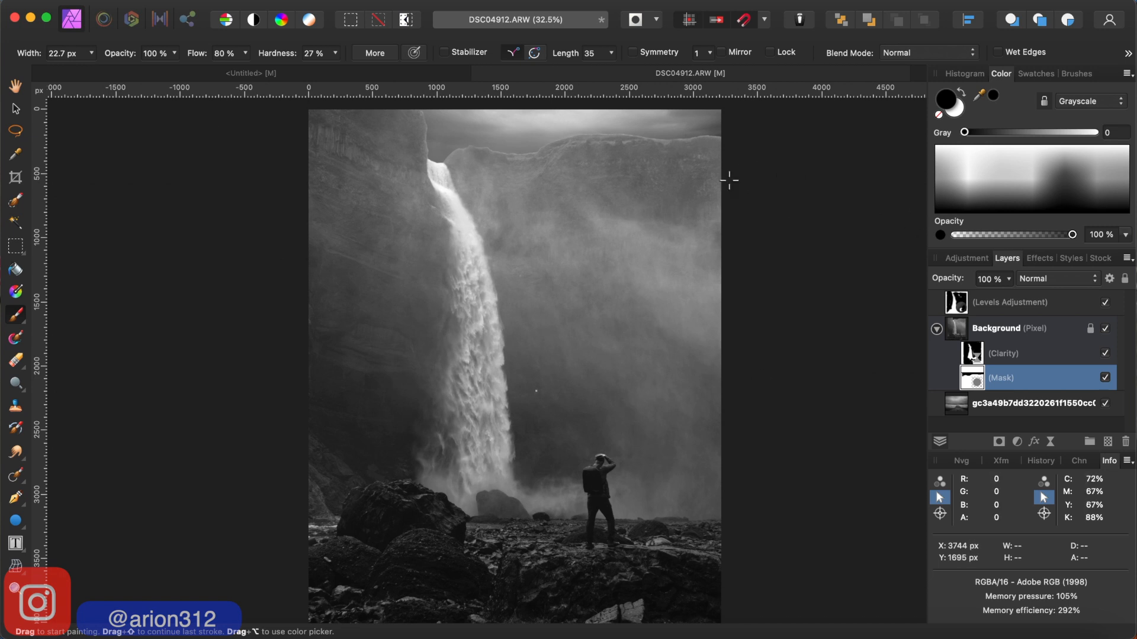
{"action": "scroll", "coordinate": [714, 358], "scroll_direction": "down", "scroll_amount": 1}
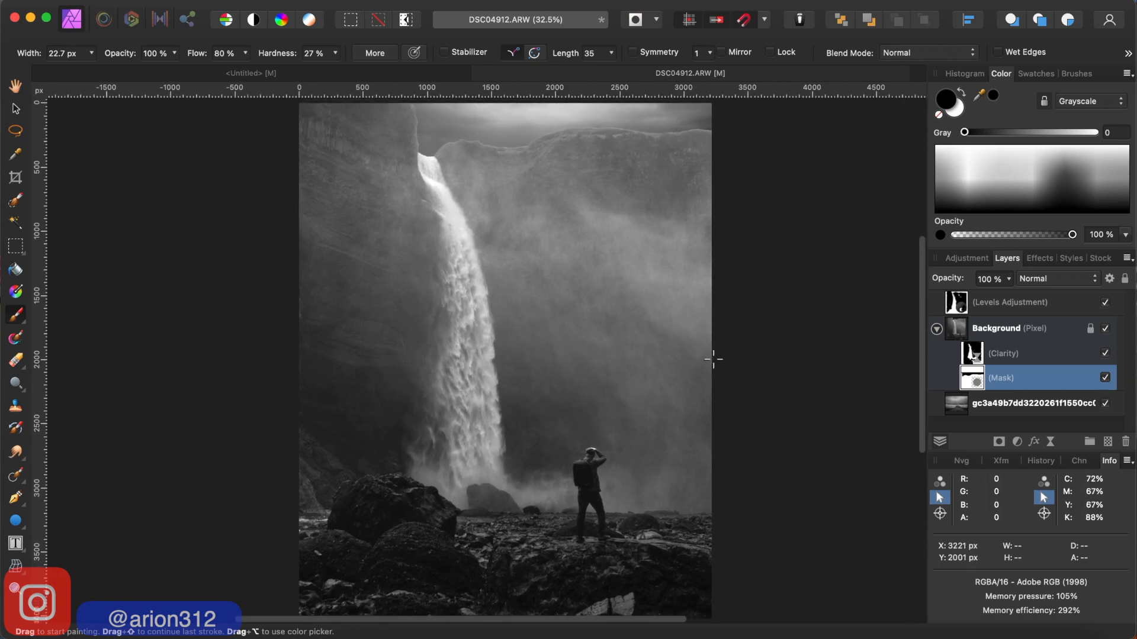
{"action": "scroll", "coordinate": [714, 359], "scroll_direction": "down", "scroll_amount": 2}
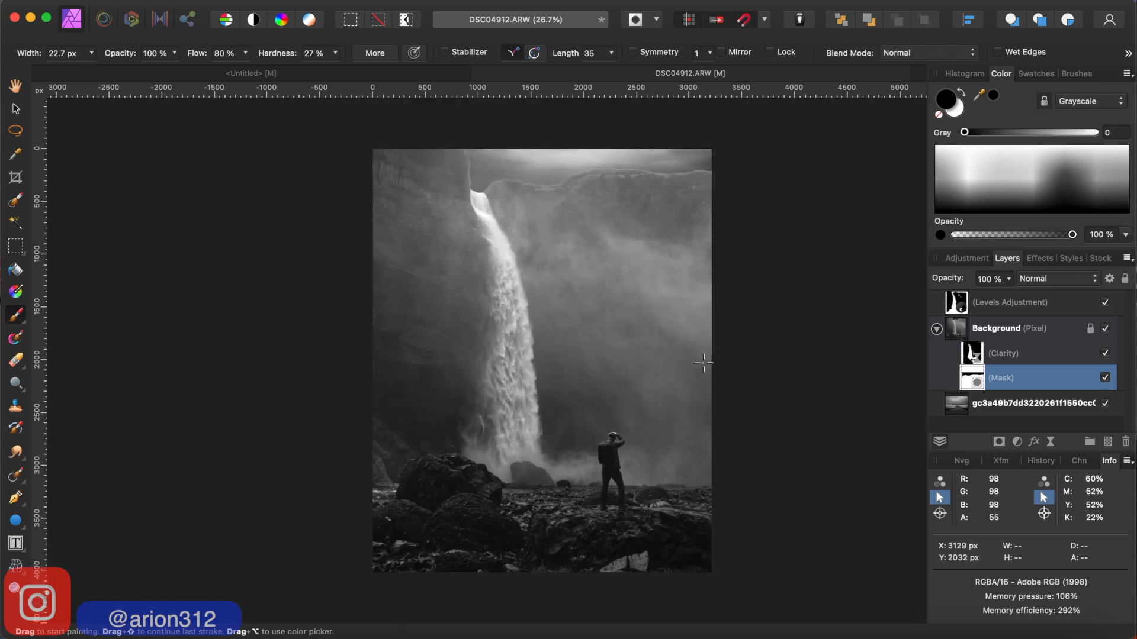
{"action": "scroll", "coordinate": [653, 351], "scroll_direction": "up", "scroll_amount": 2}
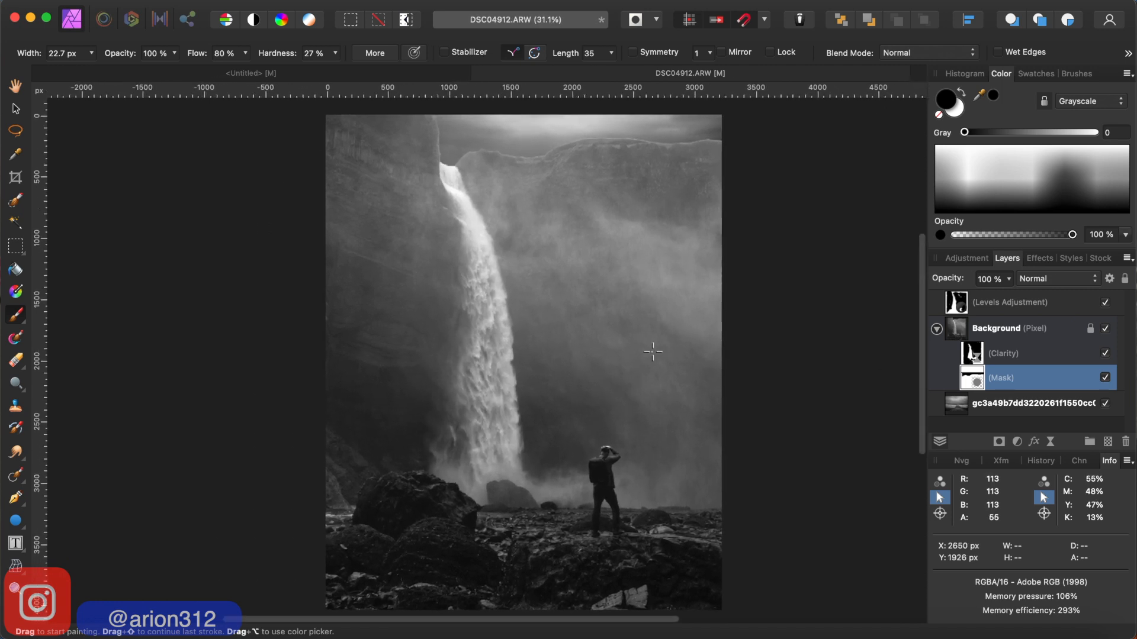
{"action": "scroll", "coordinate": [653, 351], "scroll_direction": "right", "scroll_amount": 2}
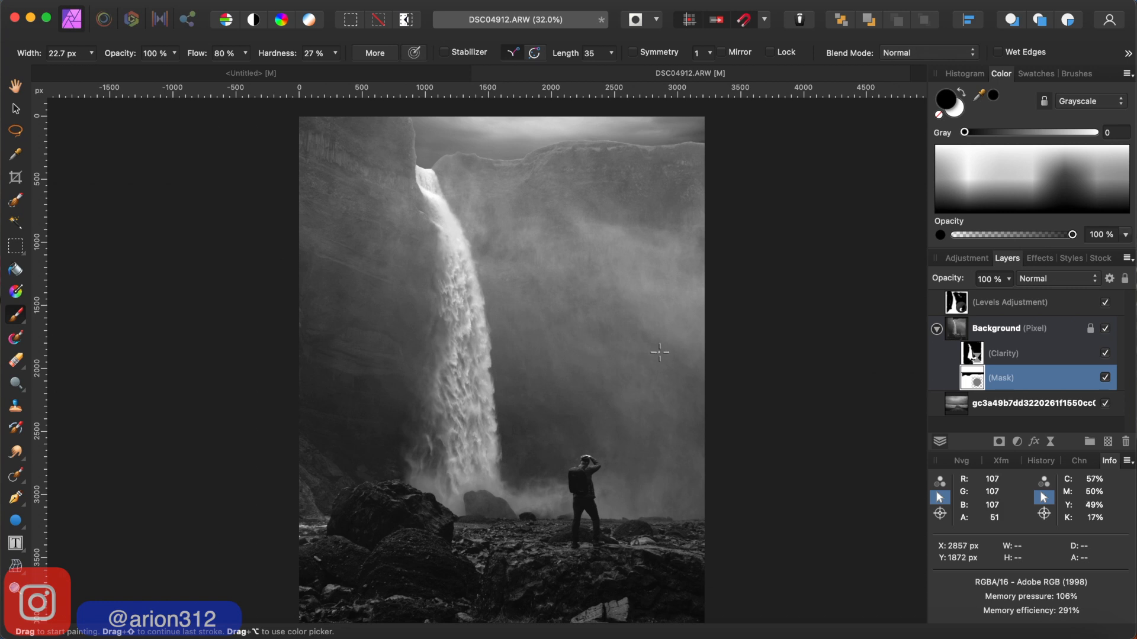
{"action": "scroll", "coordinate": [702, 338], "scroll_direction": "down", "scroll_amount": 2}
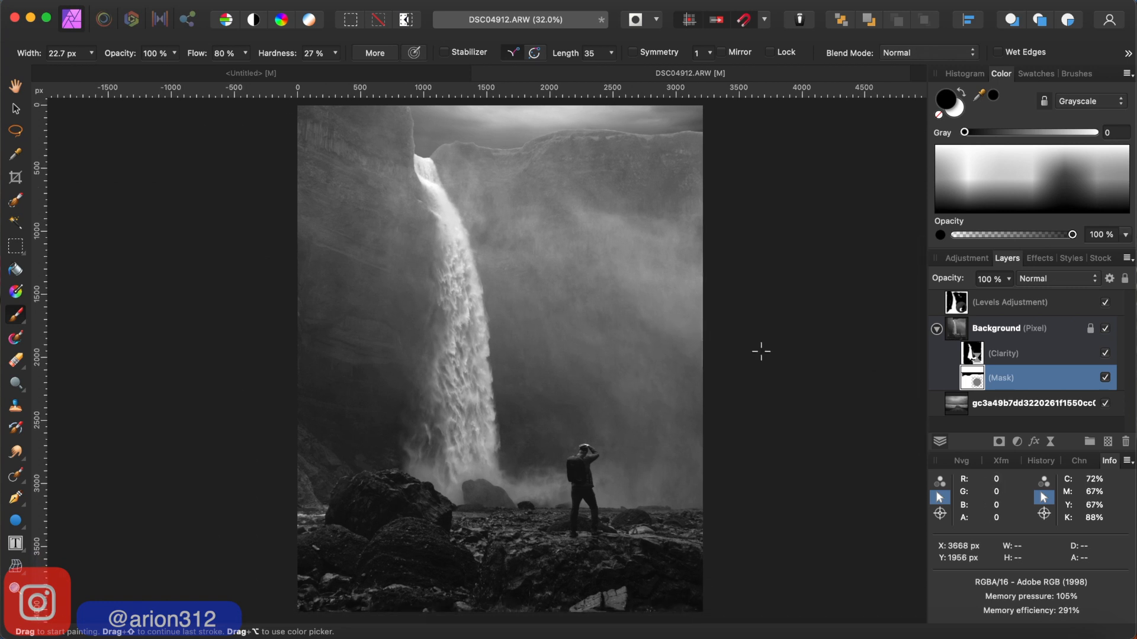
- Add a Split Toning adjustment above the Levels adjustment, keeping its settings clear of the photo
{"action": "left_click", "coordinate": [976, 301]}
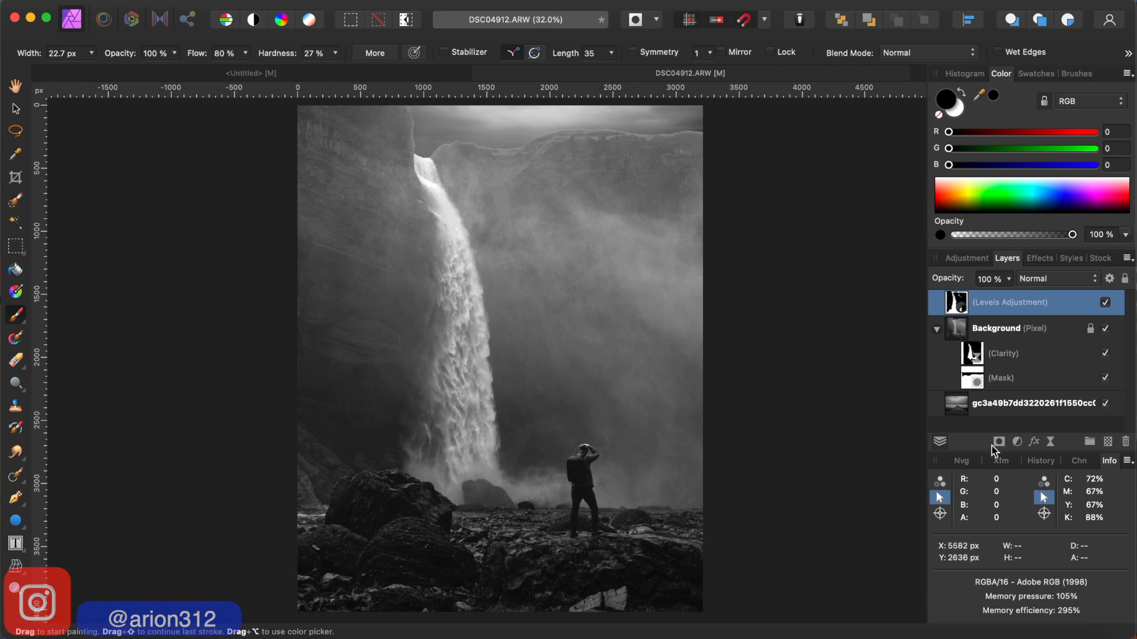
{"action": "left_click", "coordinate": [1016, 442]}
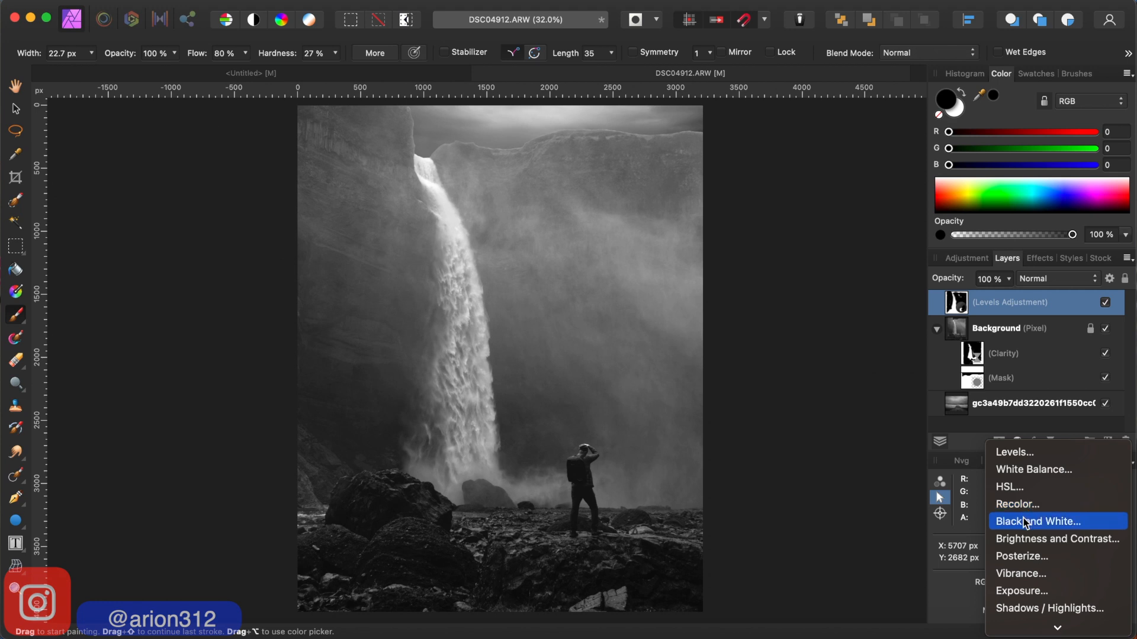
{"action": "scroll", "coordinate": [1026, 523], "scroll_direction": "down", "scroll_amount": 5}
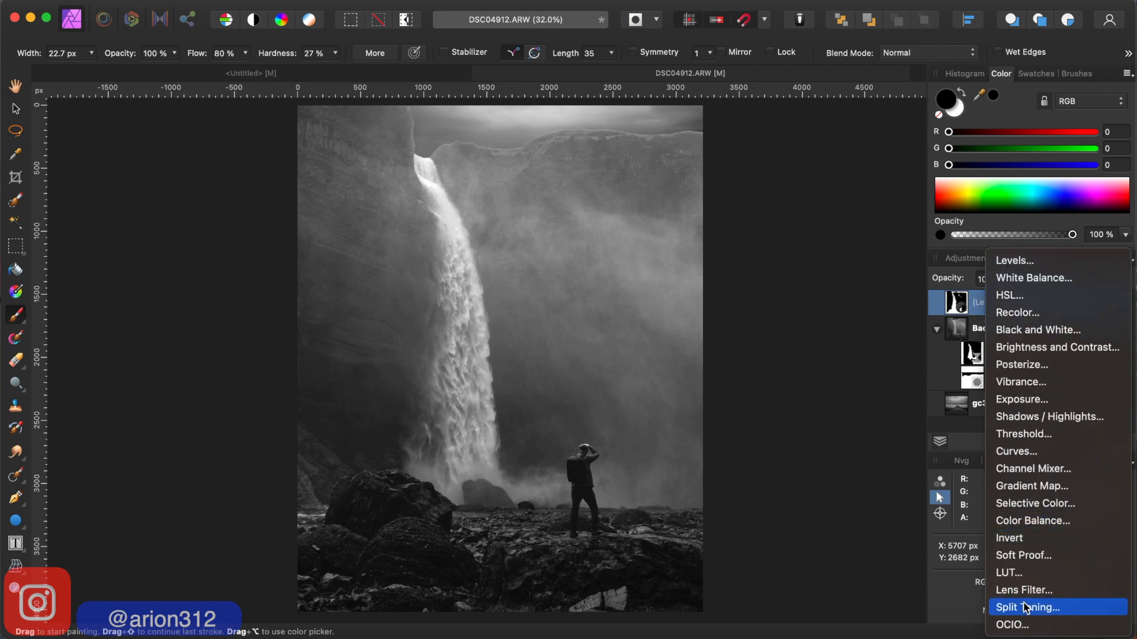
{"action": "left_click", "coordinate": [1038, 608]}
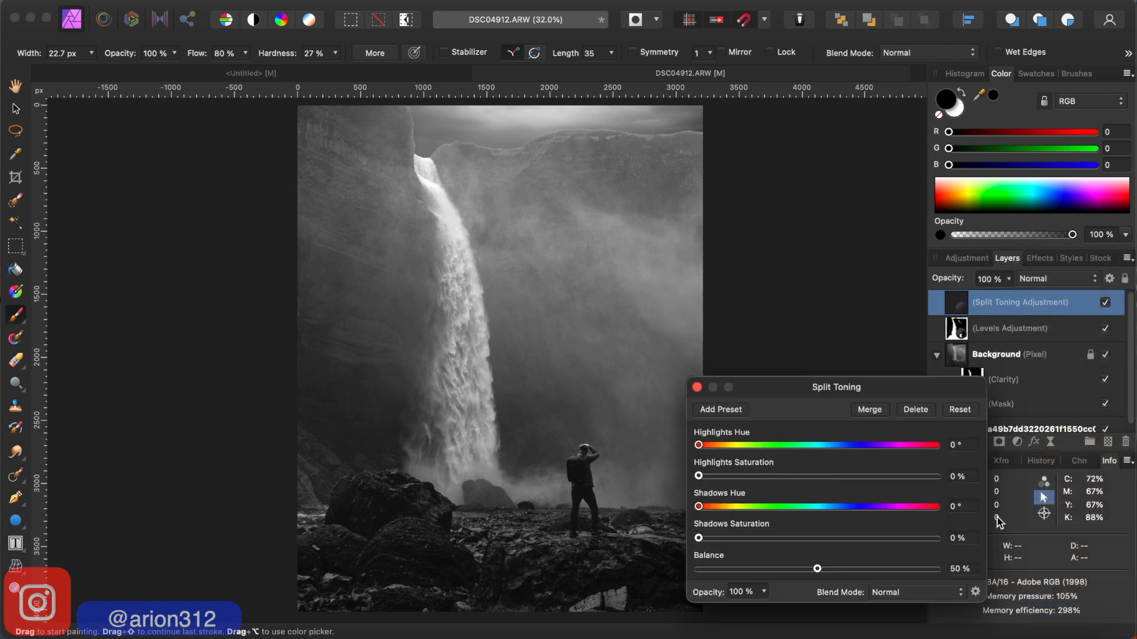
{"action": "left_click_drag", "start_coordinate": [870, 383], "coordinate": [916, 345]}
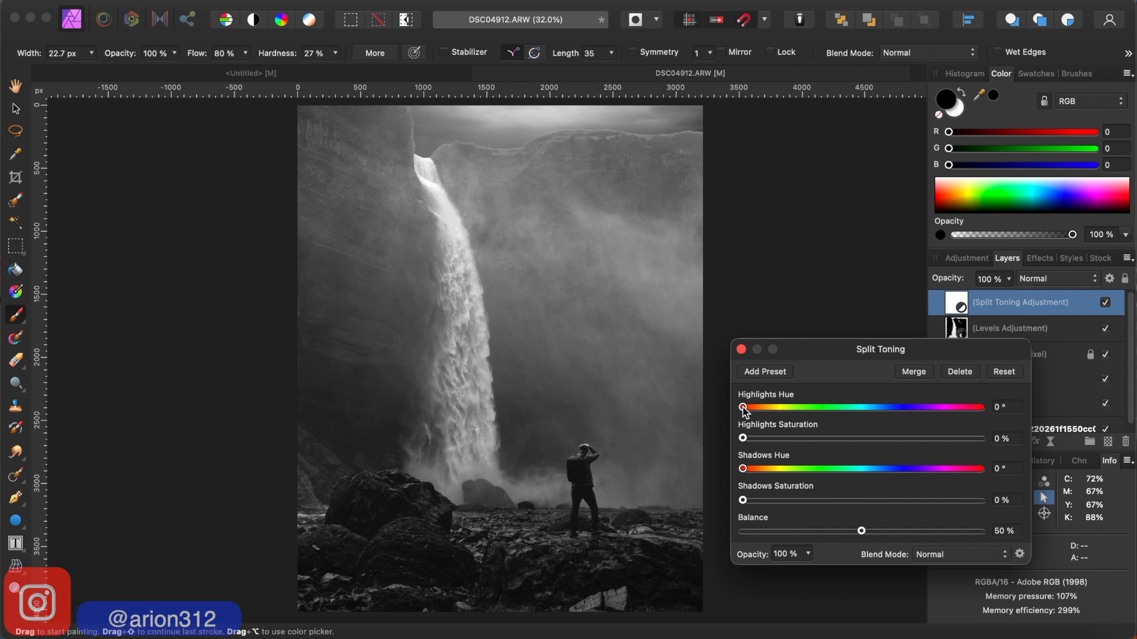
- Set the split toning to 30° hue and 5 % saturation for highlights, and 30° hue and 7 % saturation for shadows
{"action": "left_click_drag", "start_coordinate": [743, 408], "coordinate": [763, 409]}
{"action": "left_click_drag", "start_coordinate": [745, 470], "coordinate": [764, 470]}
{"action": "double_click", "coordinate": [1006, 471]}
{"action": "type", "text": "3"}
{"action": "key", "text": "Return"}
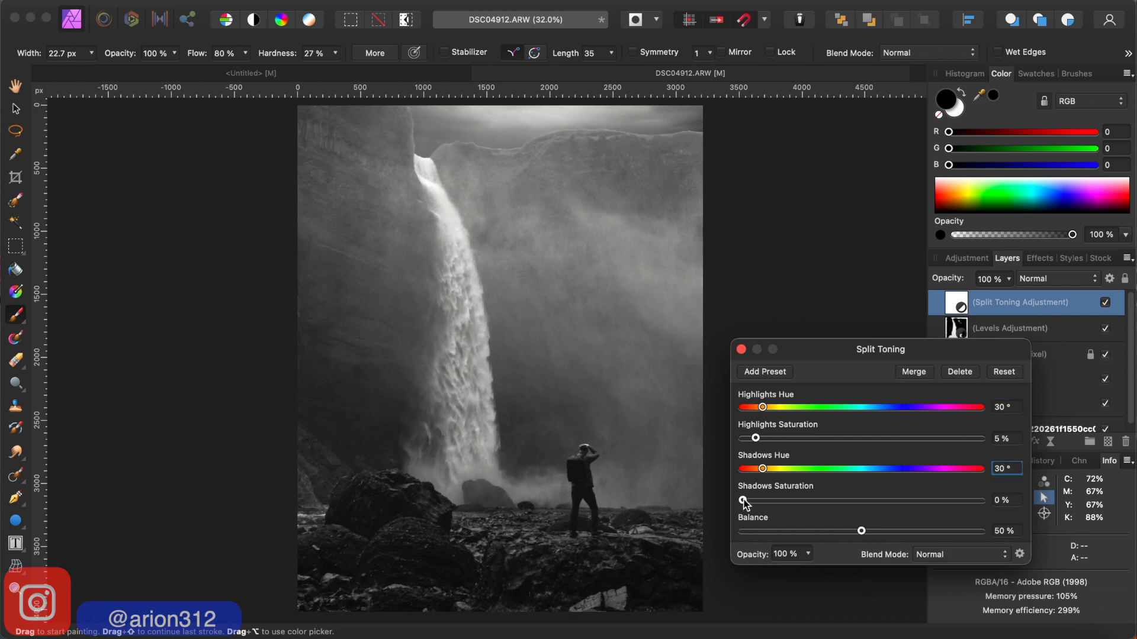
{"action": "left_click_drag", "start_coordinate": [745, 498], "coordinate": [761, 500]}
{"action": "left_click", "coordinate": [741, 351]}
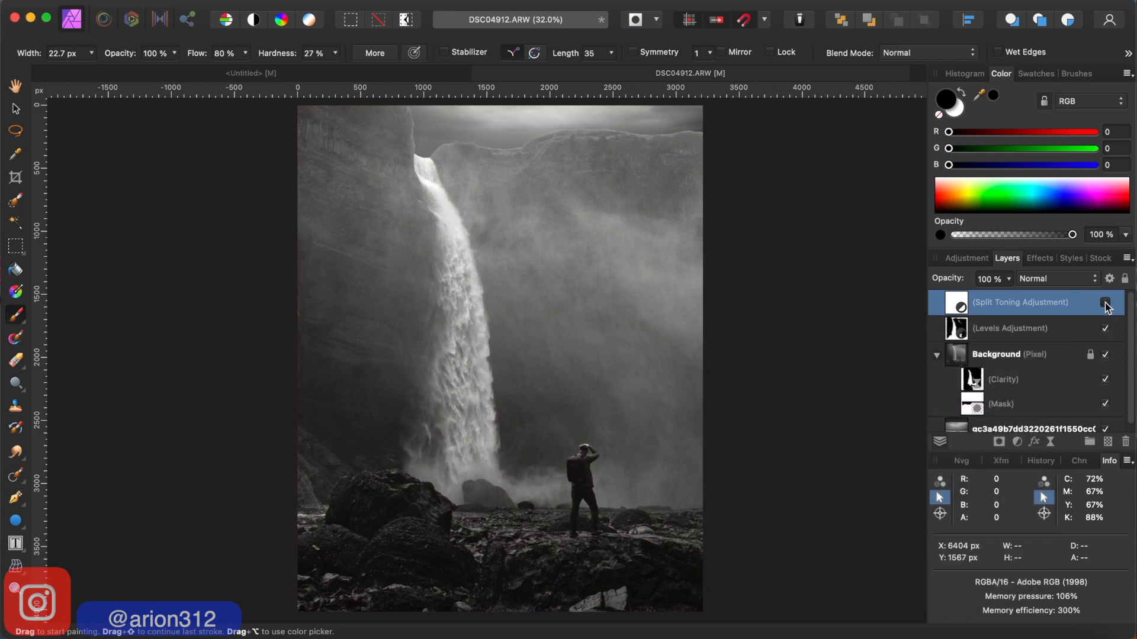
- Reopen the Split Toning adjustment's settings and set its balance to 40 %
{"action": "double_click", "coordinate": [990, 306]}
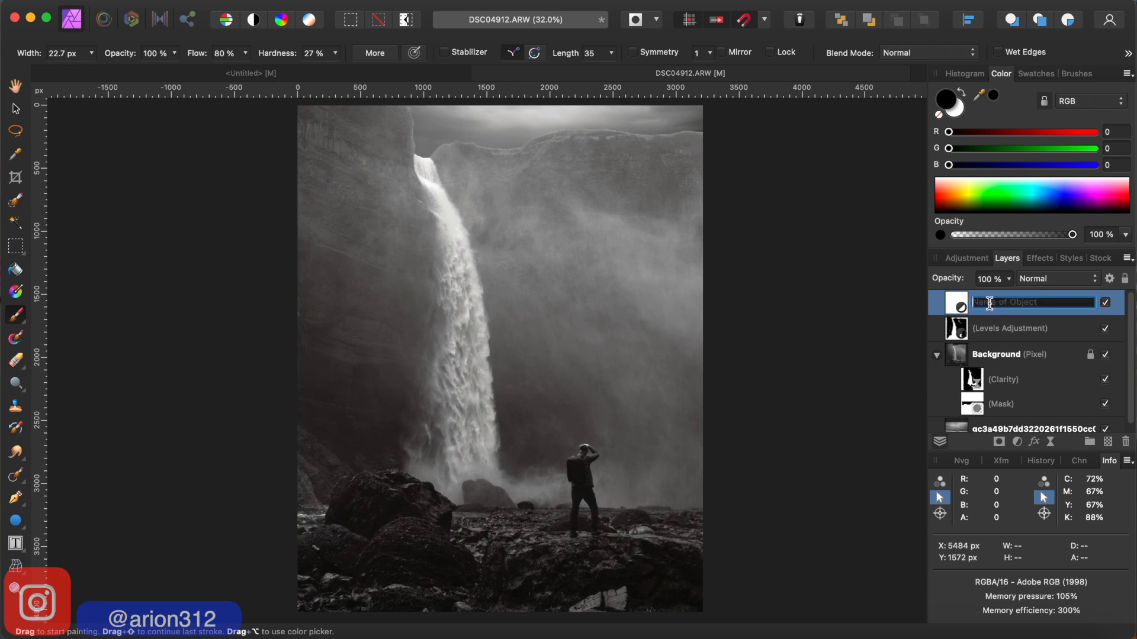
{"action": "double_click", "coordinate": [948, 308]}
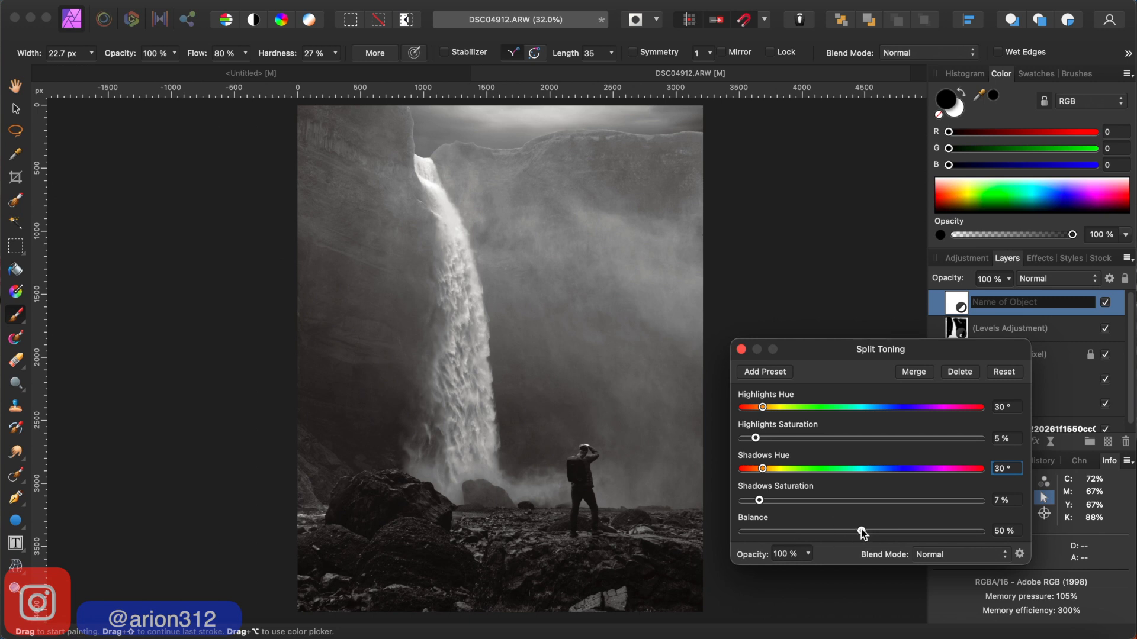
{"action": "mouse_move", "coordinate": [864, 535]}
{"action": "left_mouse_down"}
{"action": "mouse_move", "coordinate": [842, 535]}
{"action": "mouse_move", "coordinate": [872, 536]}
{"action": "mouse_move", "coordinate": [847, 536]}
{"action": "mouse_move", "coordinate": [861, 536]}
{"action": "left_mouse_up"}
{"action": "left_click", "coordinate": [741, 351]}
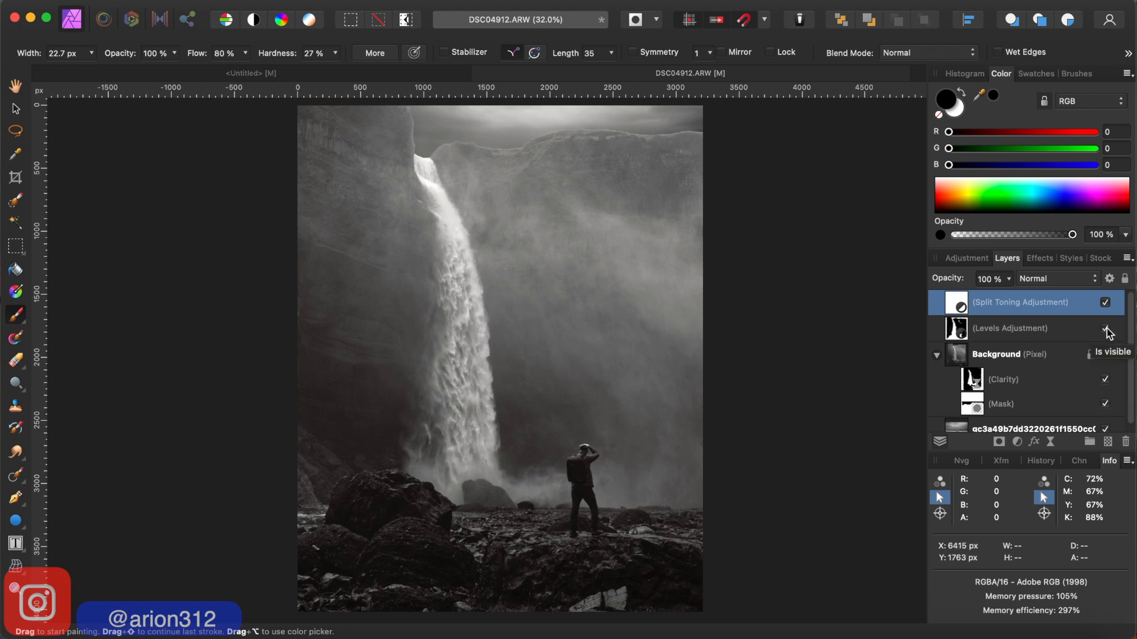
- Hide the Split Toning adjustment and compare the image with and without the Levels adjustment, leaving Levels visible
{"action": "left_click", "coordinate": [1105, 303]}
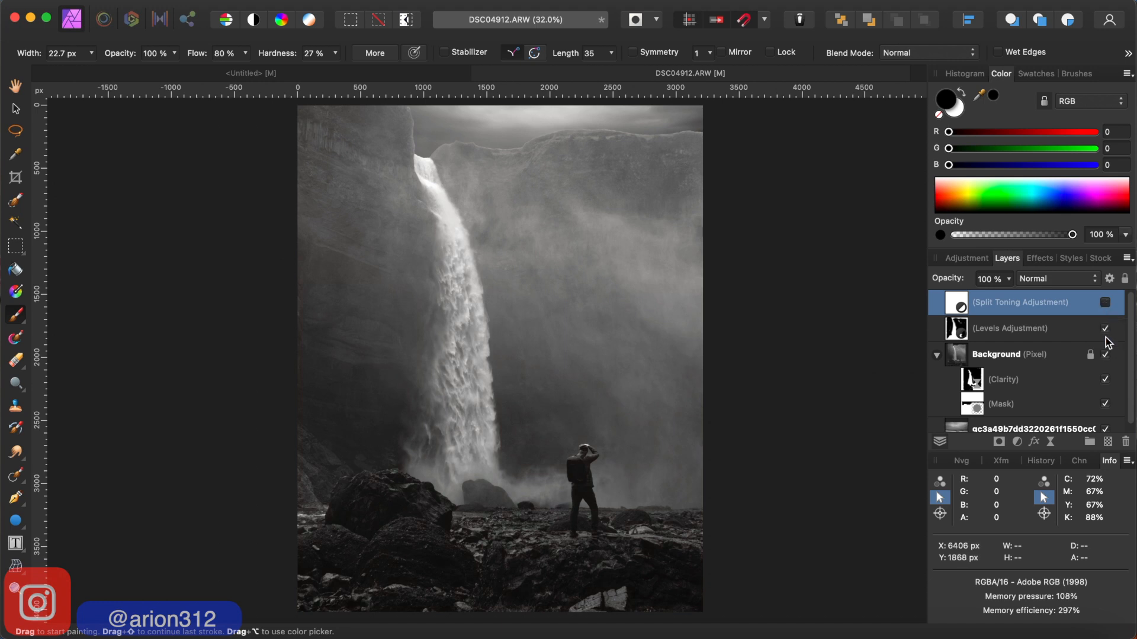
{"action": "left_click", "coordinate": [1106, 329]}
{"action": "left_click", "coordinate": [1106, 329]}
{"action": "left_click", "coordinate": [1107, 329]}
{"action": "left_click", "coordinate": [1106, 330]}
{"action": "left_click", "coordinate": [1106, 330]}
{"action": "left_click", "coordinate": [1106, 330]}
{"action": "left_click", "coordinate": [1106, 329]}
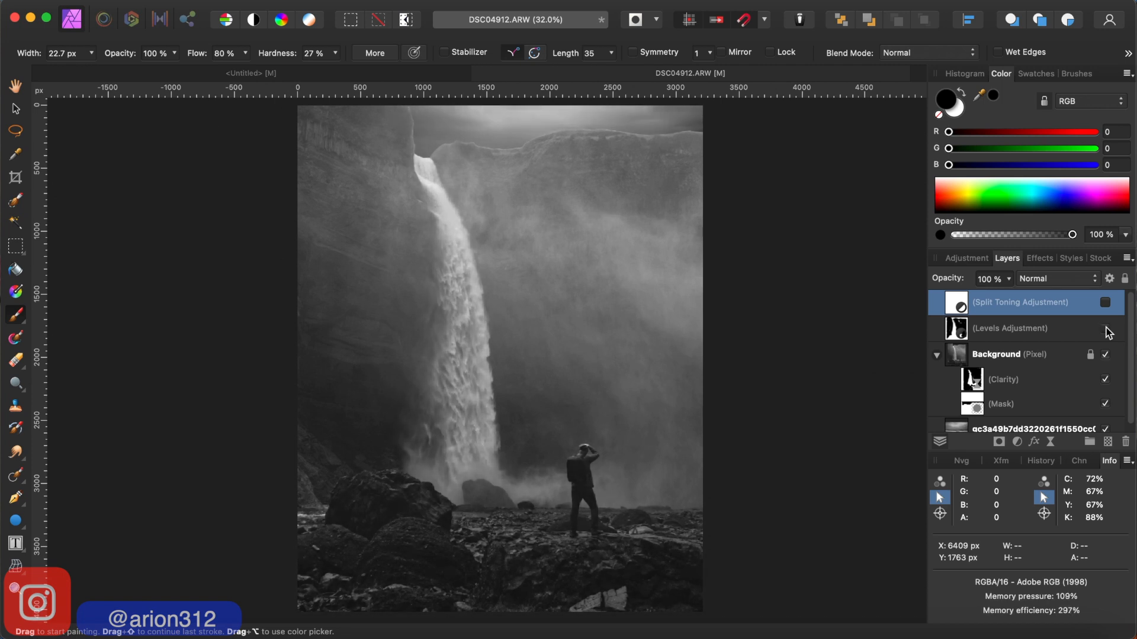
{"action": "left_click", "coordinate": [1106, 329]}
{"action": "left_click", "coordinate": [1106, 330]}
{"action": "left_click", "coordinate": [1106, 329]}
{"action": "left_click", "coordinate": [1106, 329]}
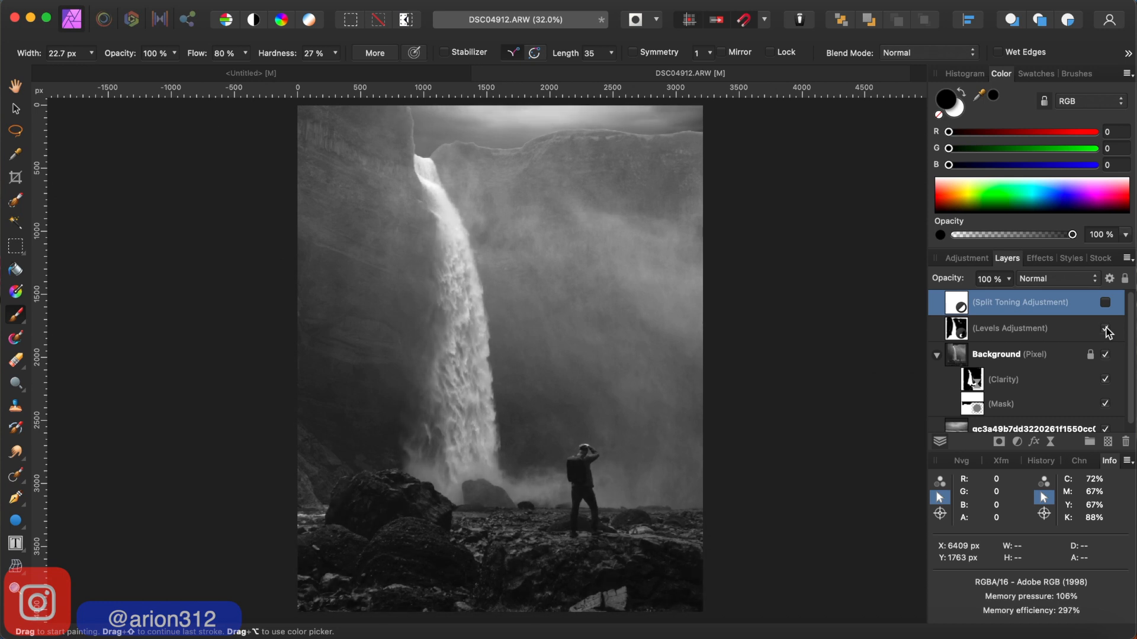
{"action": "left_click", "coordinate": [1106, 329]}
{"action": "left_click", "coordinate": [1106, 329]}
{"action": "left_click", "coordinate": [1106, 329]}
{"action": "left_click", "coordinate": [1106, 329]}
{"action": "left_click", "coordinate": [1106, 329]}
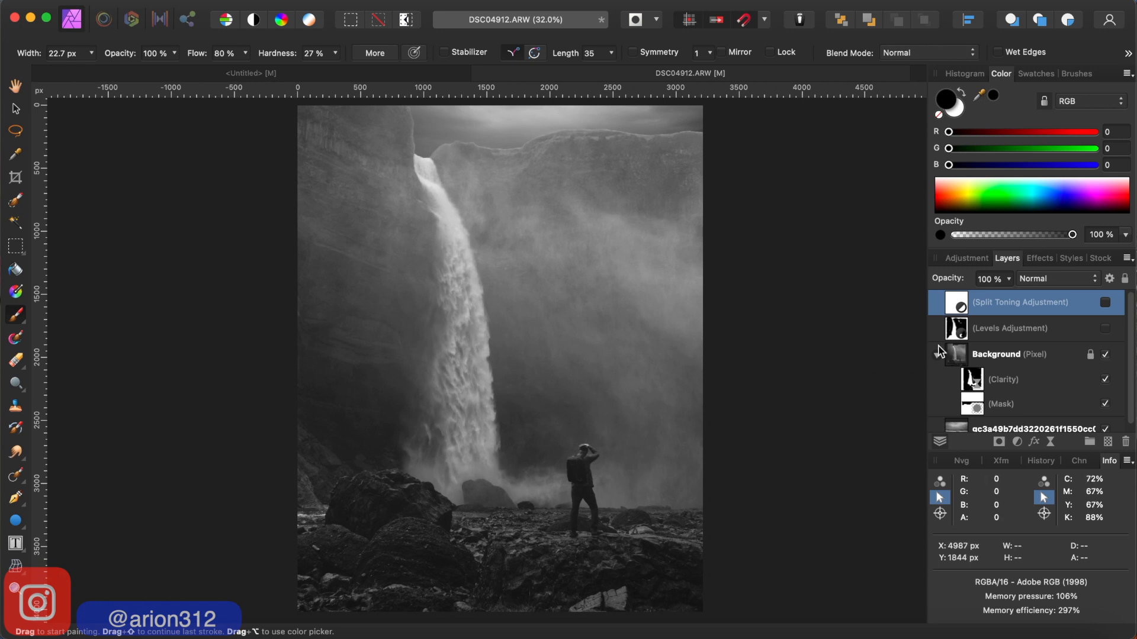
{"action": "left_click", "coordinate": [1106, 329]}
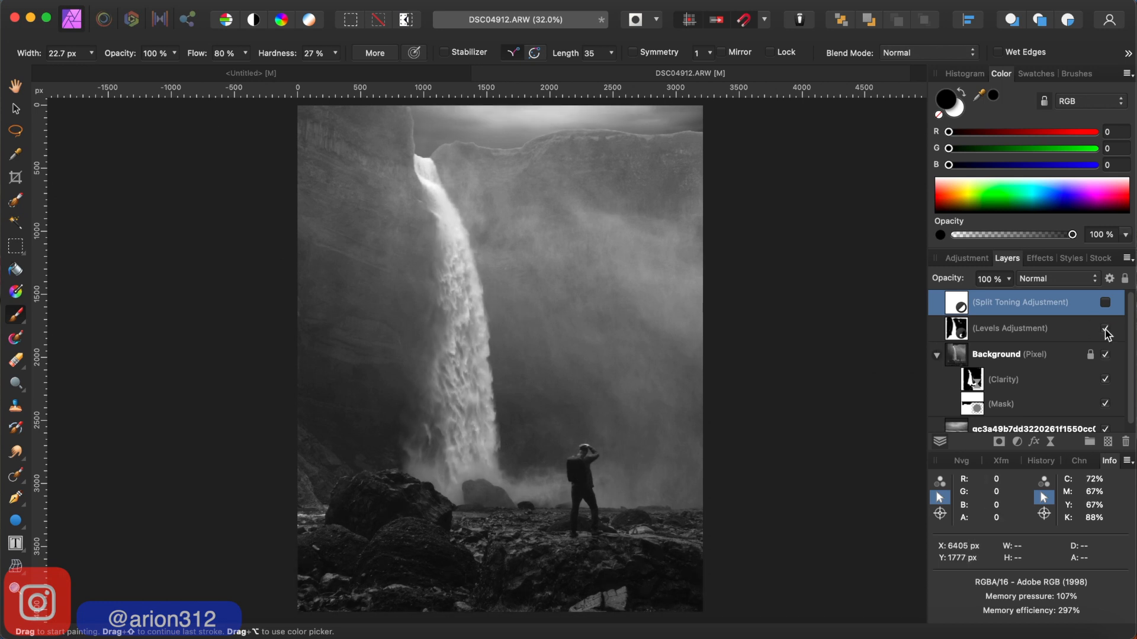
{"action": "left_click", "coordinate": [1105, 330]}
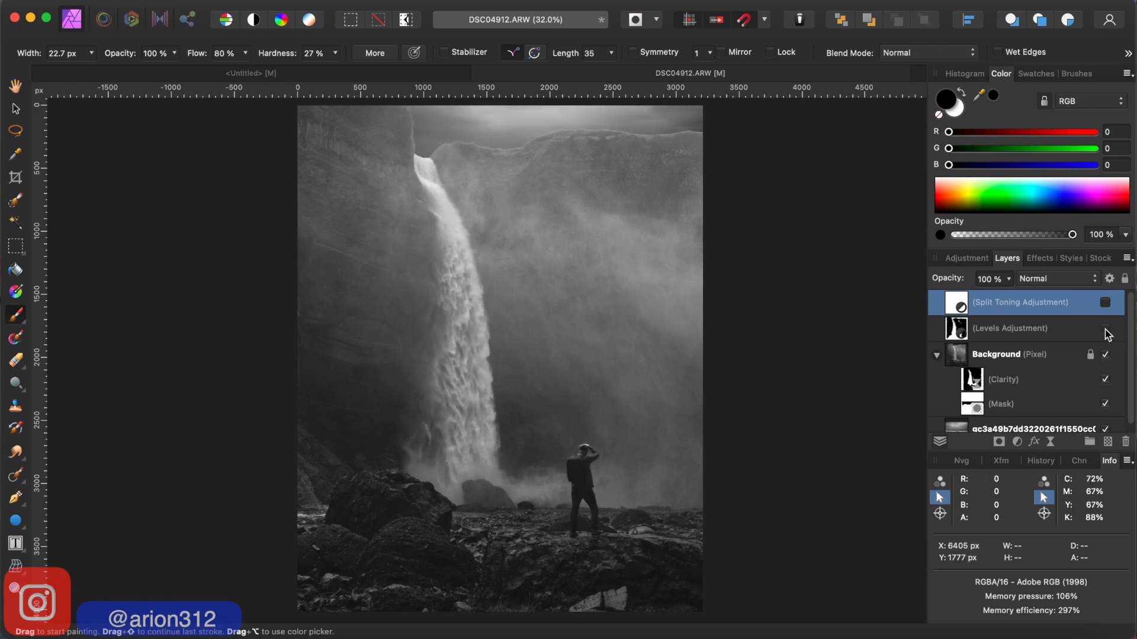
{"action": "left_click", "coordinate": [1106, 330]}
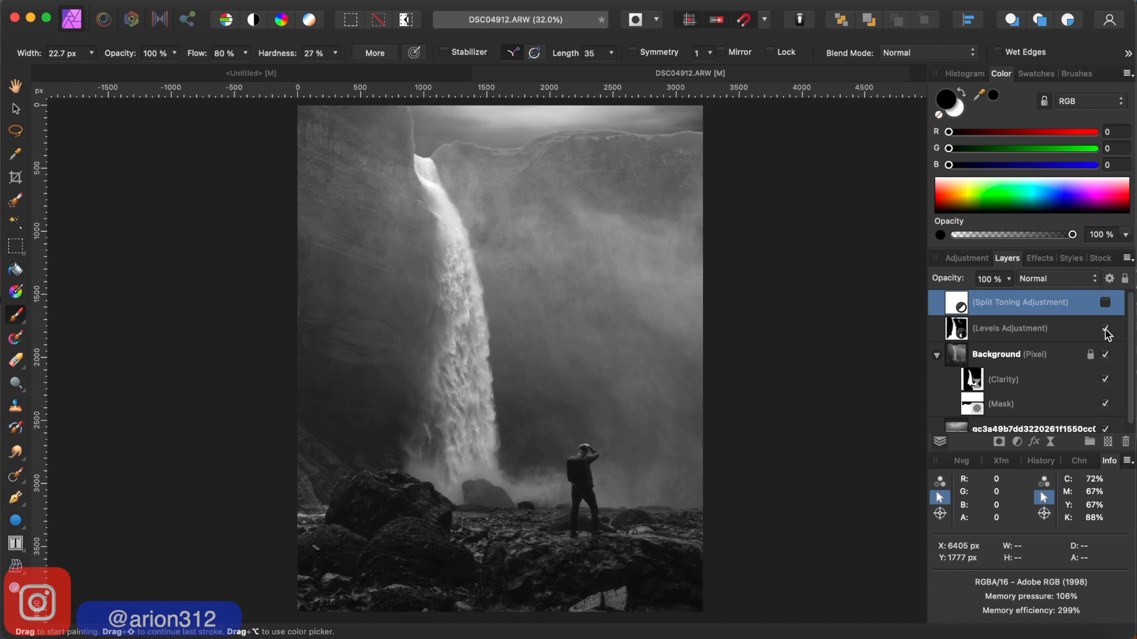
- Paint black on the Levels adjustment's mask with a 212.3 px brush, along the cliff-top edge from above the waterfall to the photo's right side
{"action": "left_click", "coordinate": [1007, 332]}
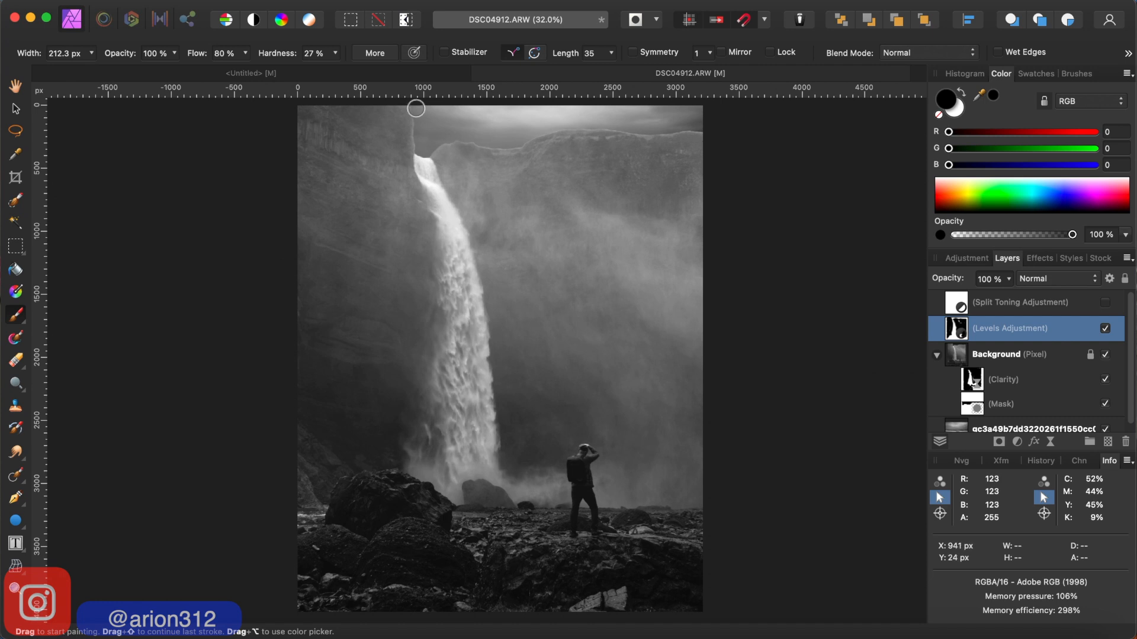
{"action": "mouse_move", "coordinate": [416, 109]}
{"action": "left_mouse_down"}
{"action": "mouse_move", "coordinate": [453, 109]}
{"action": "mouse_move", "coordinate": [428, 127]}
{"action": "left_mouse_up"}
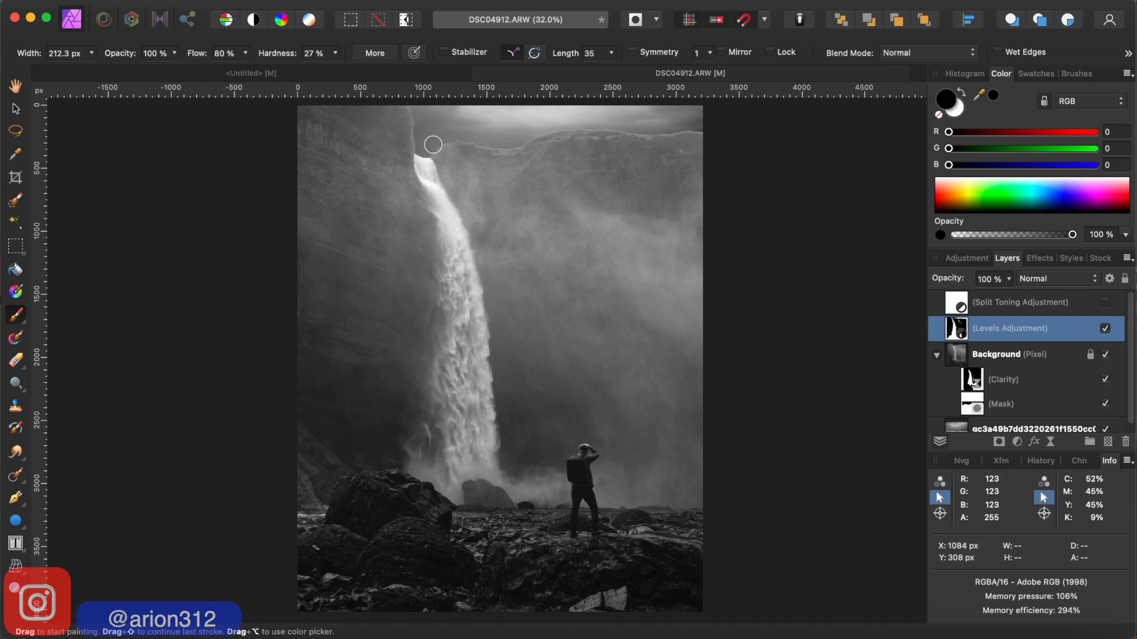
{"action": "mouse_move", "coordinate": [448, 136]}
{"action": "left_mouse_down"}
{"action": "mouse_move", "coordinate": [500, 122]}
{"action": "mouse_move", "coordinate": [443, 113]}
{"action": "mouse_move", "coordinate": [573, 119]}
{"action": "mouse_move", "coordinate": [532, 132]}
{"action": "mouse_move", "coordinate": [542, 116]}
{"action": "mouse_move", "coordinate": [605, 115]}
{"action": "mouse_move", "coordinate": [544, 114]}
{"action": "mouse_move", "coordinate": [623, 110]}
{"action": "mouse_move", "coordinate": [701, 126]}
{"action": "left_mouse_up"}
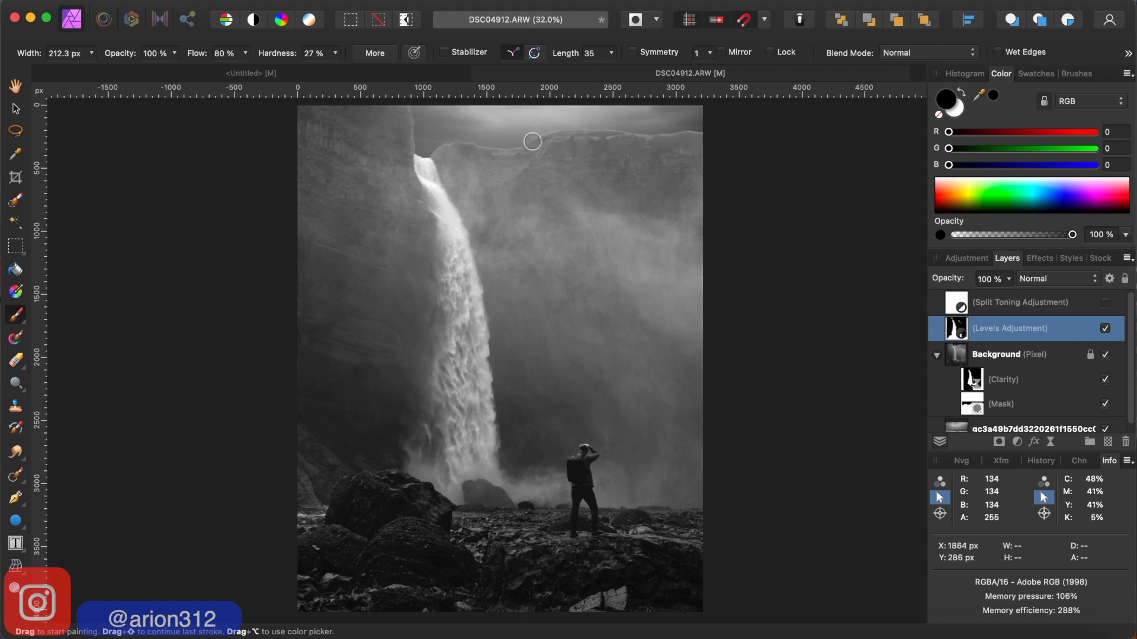
- Compare the image repeatedly with and without the Levels adjustment, examining its effect on the photo and leaving it visible
{"action": "left_click", "coordinate": [1105, 329]}
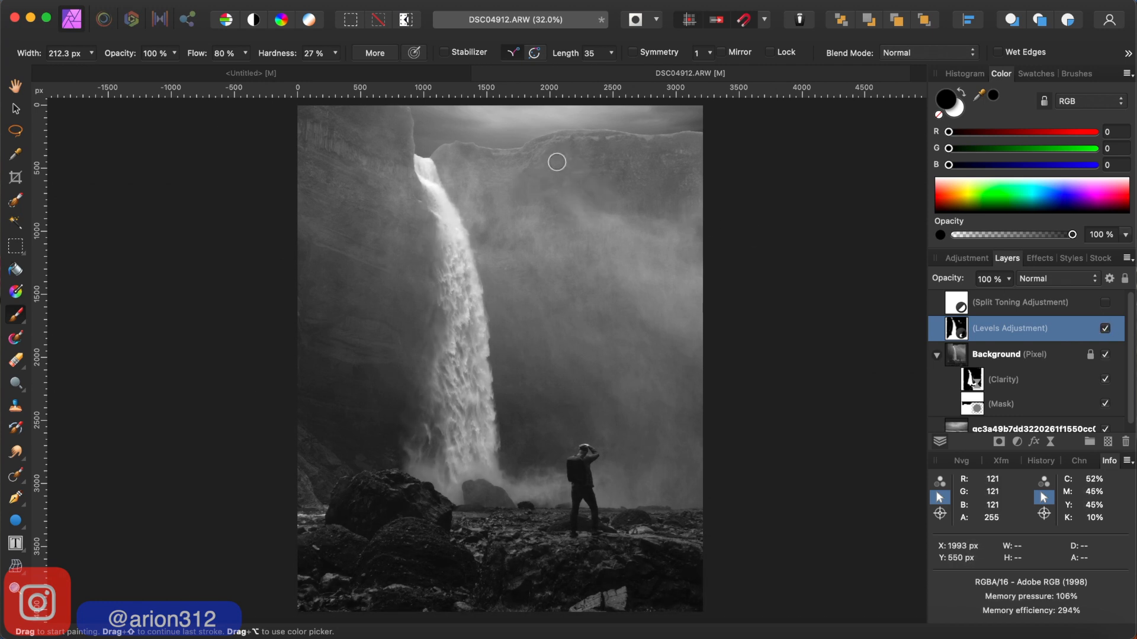
{"action": "left_click", "coordinate": [1105, 329]}
{"action": "left_click", "coordinate": [1105, 329]}
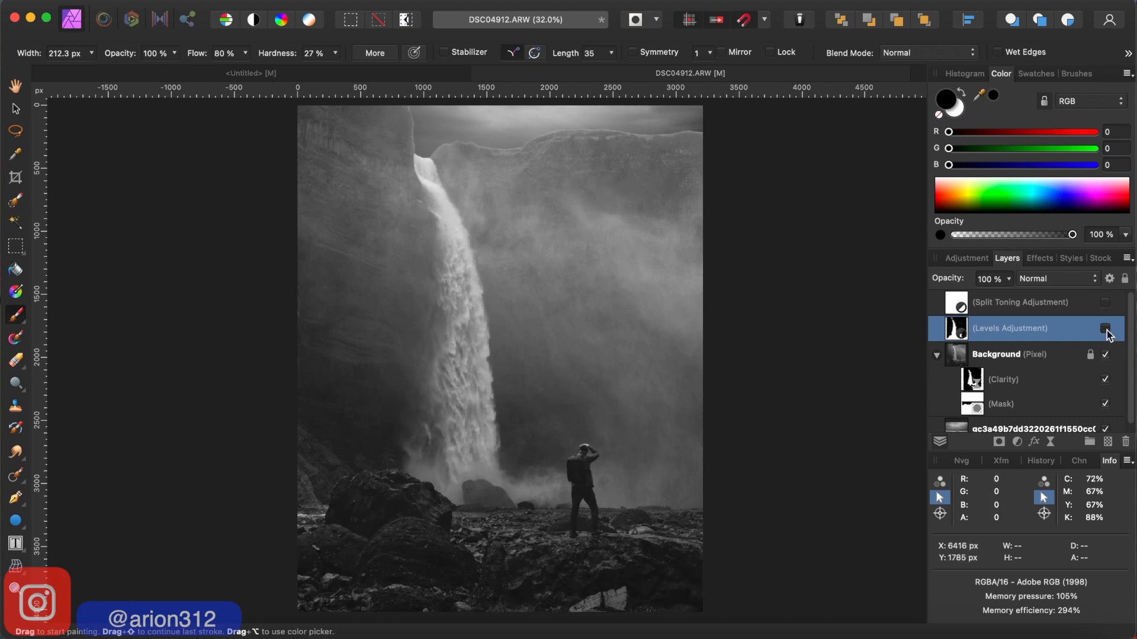
{"action": "left_click", "coordinate": [1105, 329]}
{"action": "left_click", "coordinate": [1105, 328]}
{"action": "left_click", "coordinate": [1105, 329]}
{"action": "left_click", "coordinate": [1105, 329]}
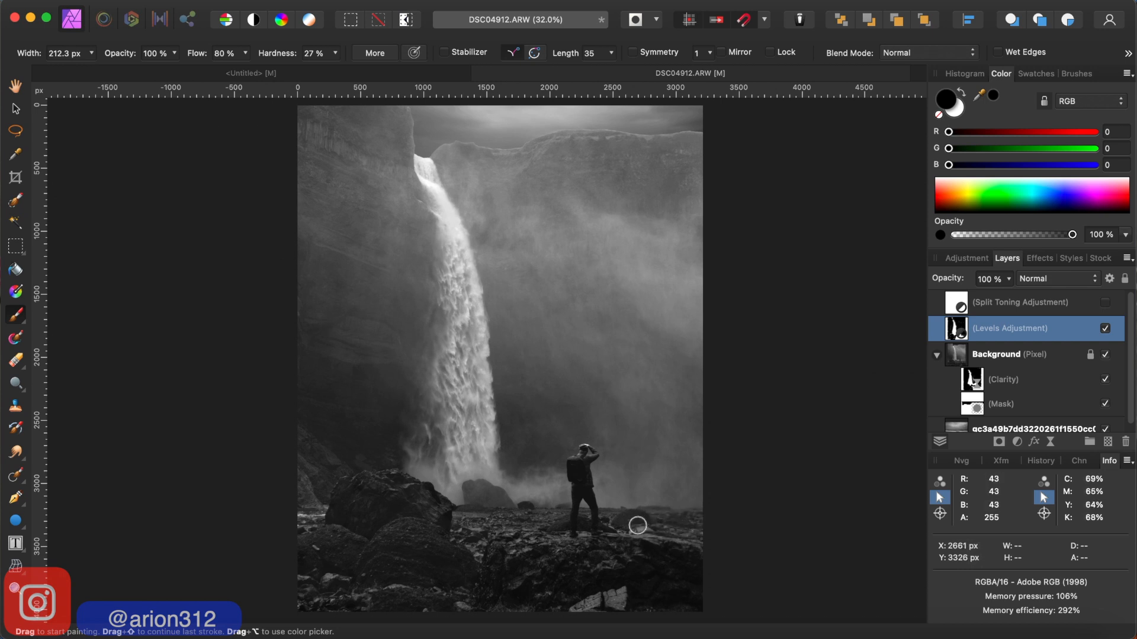
{"action": "left_click", "coordinate": [1105, 328]}
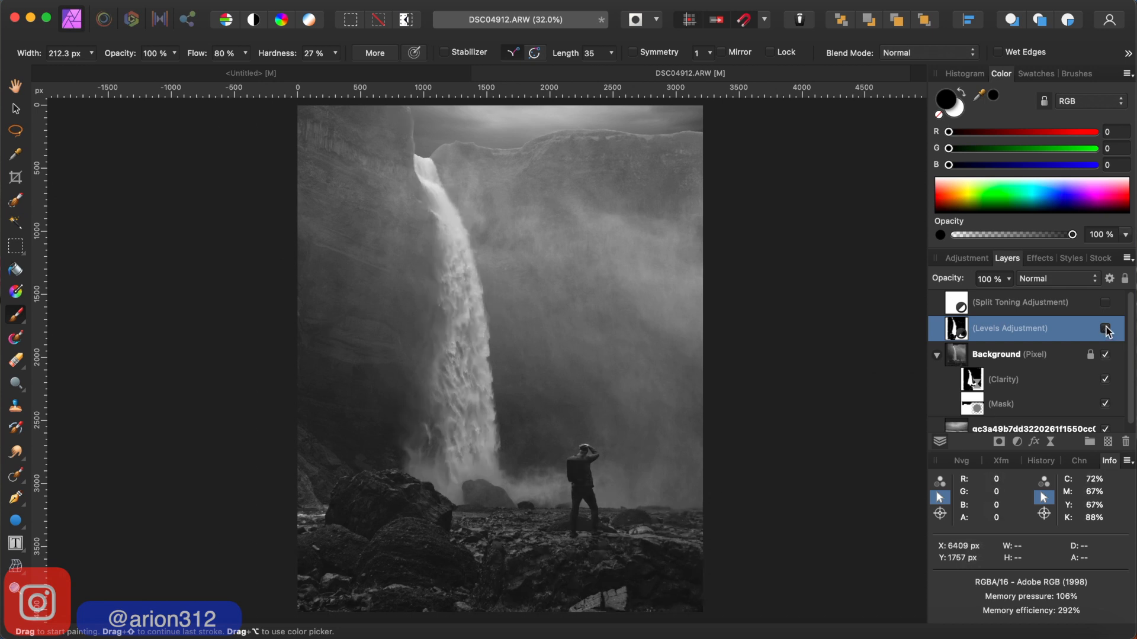
{"action": "left_click", "coordinate": [1105, 328]}
{"action": "left_click", "coordinate": [1105, 328]}
{"action": "left_click", "coordinate": [1105, 328]}
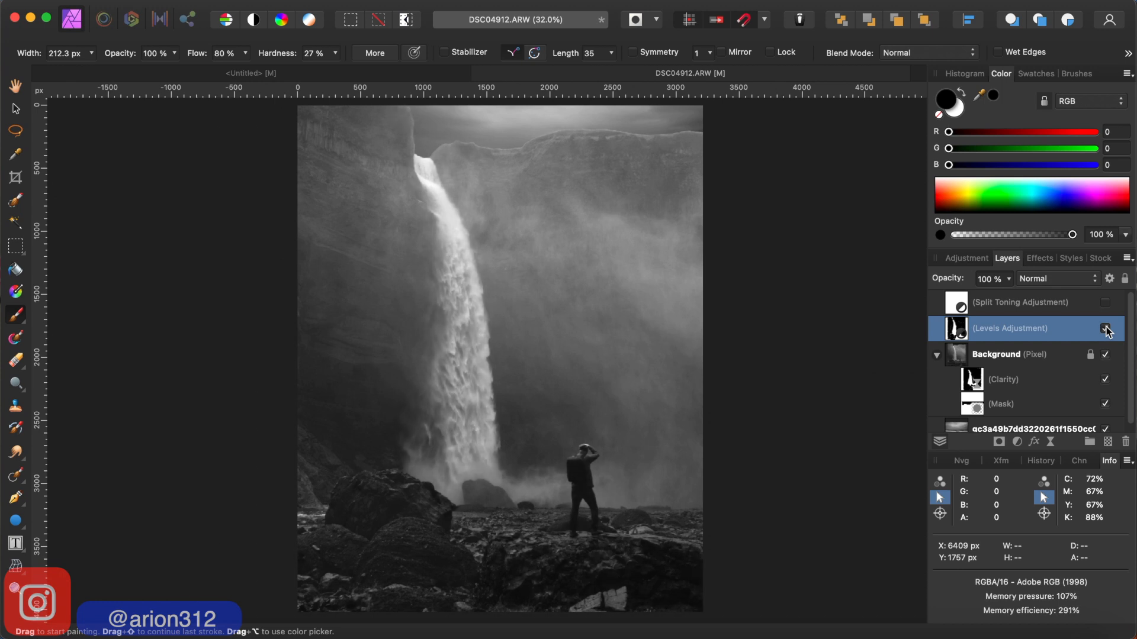
{"action": "left_click", "coordinate": [1105, 328]}
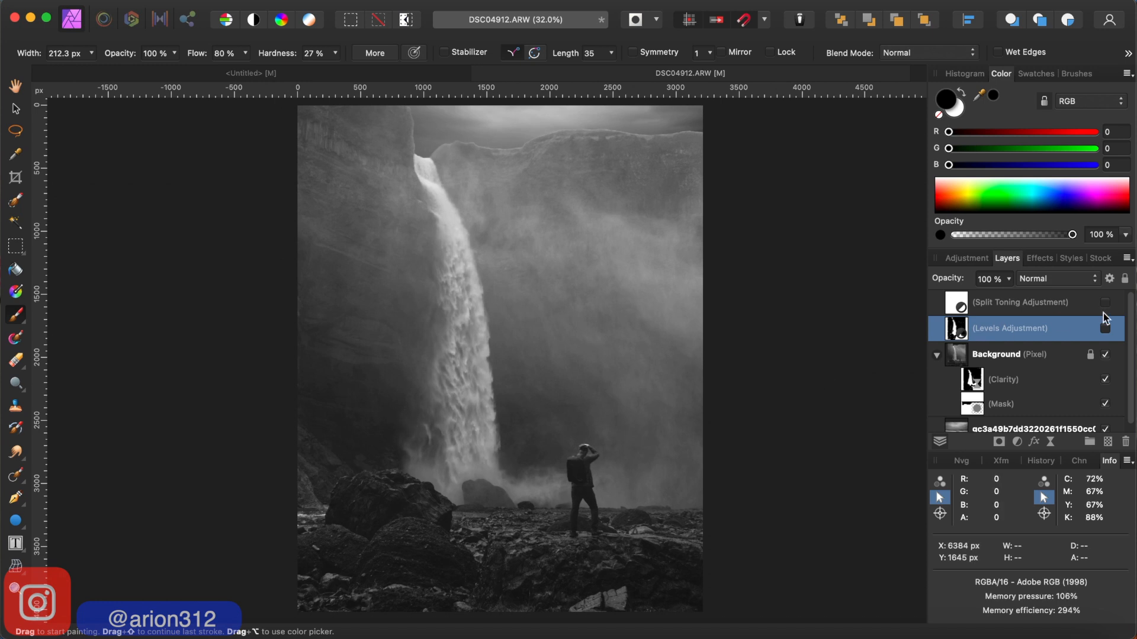
{"action": "left_click", "coordinate": [1105, 329]}
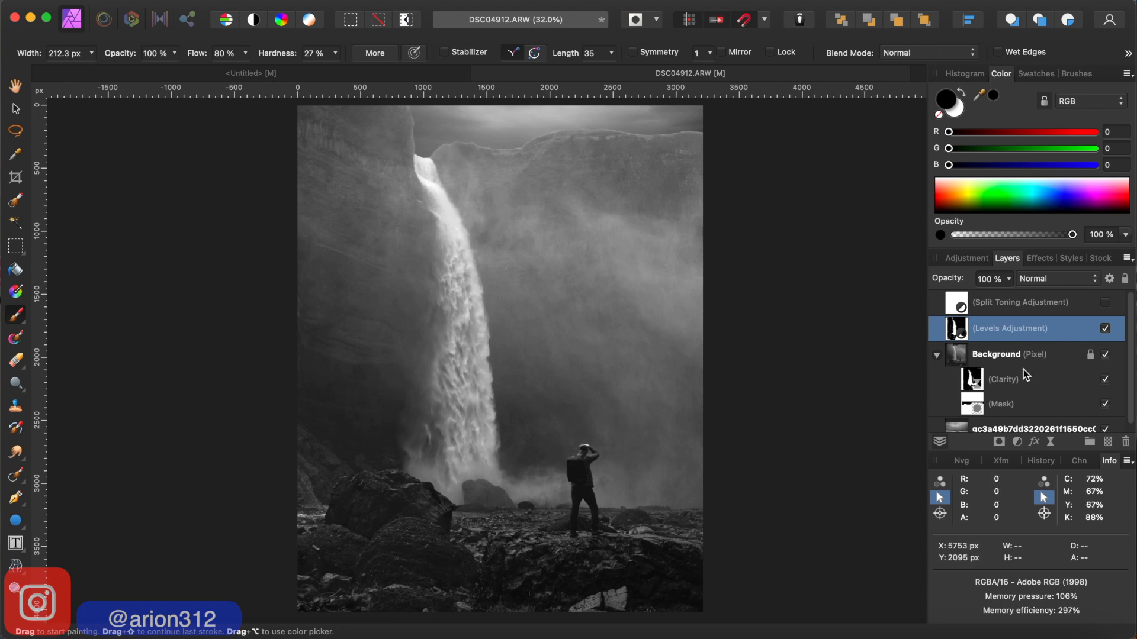
{"action": "left_click", "coordinate": [1106, 329]}
{"action": "left_click", "coordinate": [1106, 329]}
{"action": "left_click", "coordinate": [1106, 329]}
{"action": "left_click", "coordinate": [1106, 329]}
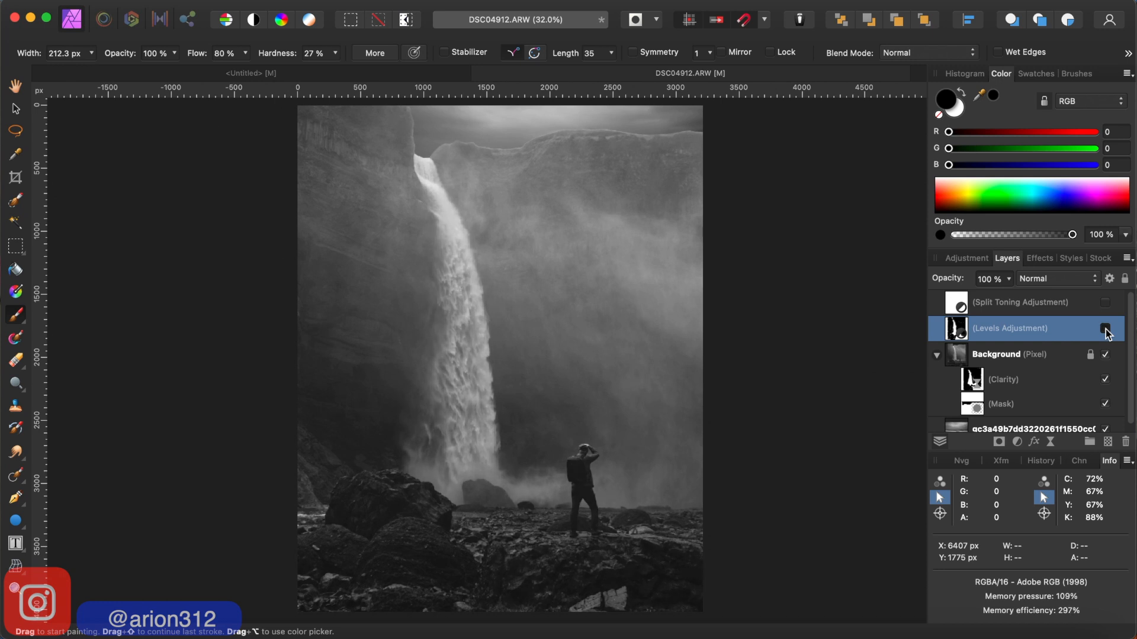
{"action": "left_click", "coordinate": [1106, 329]}
{"action": "left_click", "coordinate": [1106, 329]}
{"action": "left_click", "coordinate": [1106, 329]}
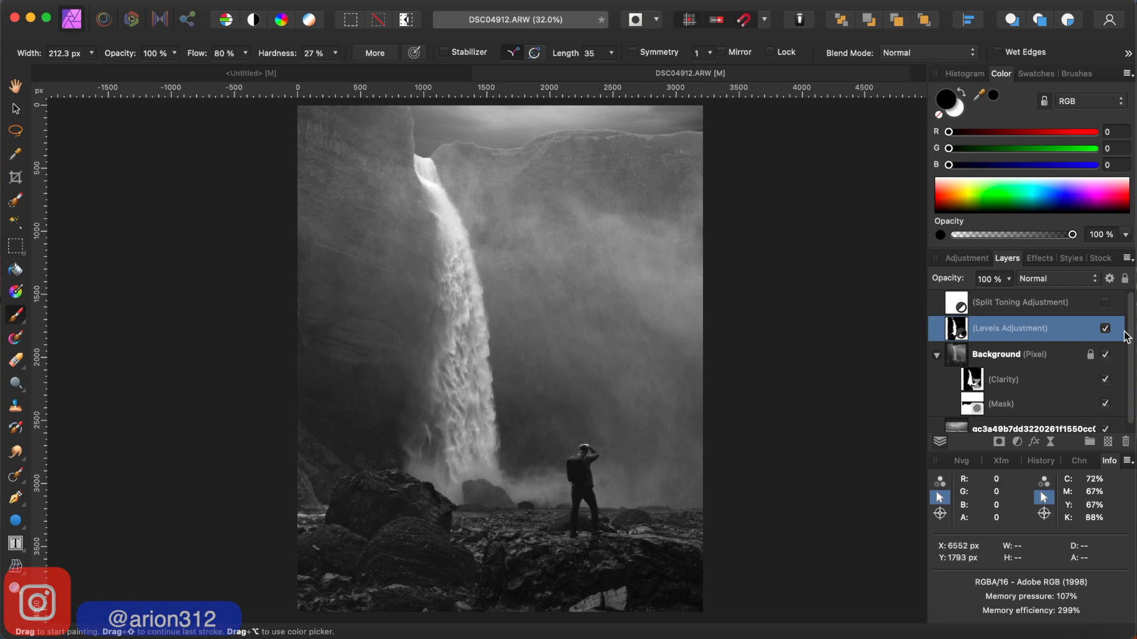
{"action": "left_click", "coordinate": [1105, 328]}
{"action": "left_click", "coordinate": [1105, 330]}
{"action": "left_click", "coordinate": [1105, 329]}
{"action": "left_click", "coordinate": [1105, 329]}
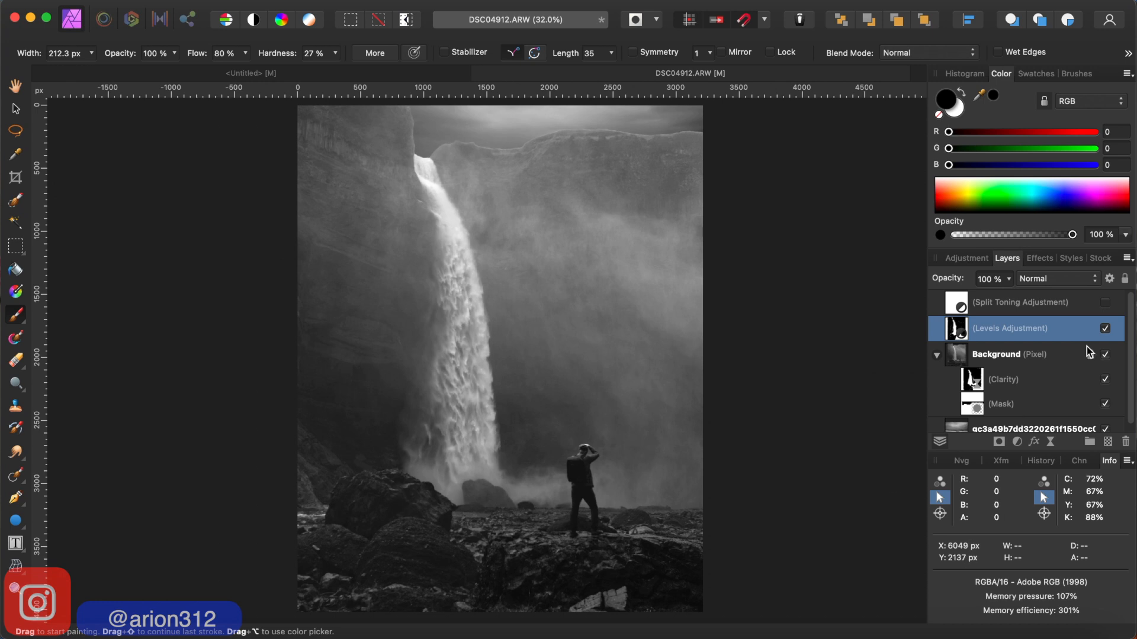
{"action": "left_click", "coordinate": [1105, 329]}
{"action": "left_click", "coordinate": [1105, 328]}
{"action": "left_click", "coordinate": [1105, 328]}
{"action": "left_click", "coordinate": [1105, 329]}
{"action": "left_click", "coordinate": [1105, 328]}
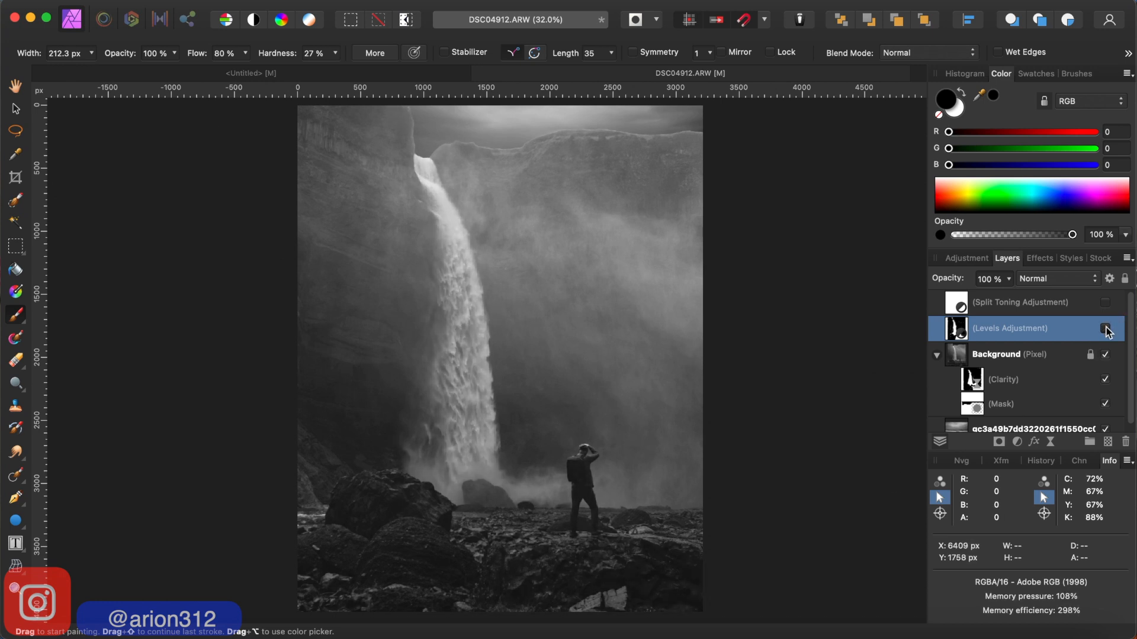
{"action": "left_click", "coordinate": [1105, 328]}
{"action": "left_click", "coordinate": [1106, 329]}
{"action": "left_click", "coordinate": [1106, 329]}
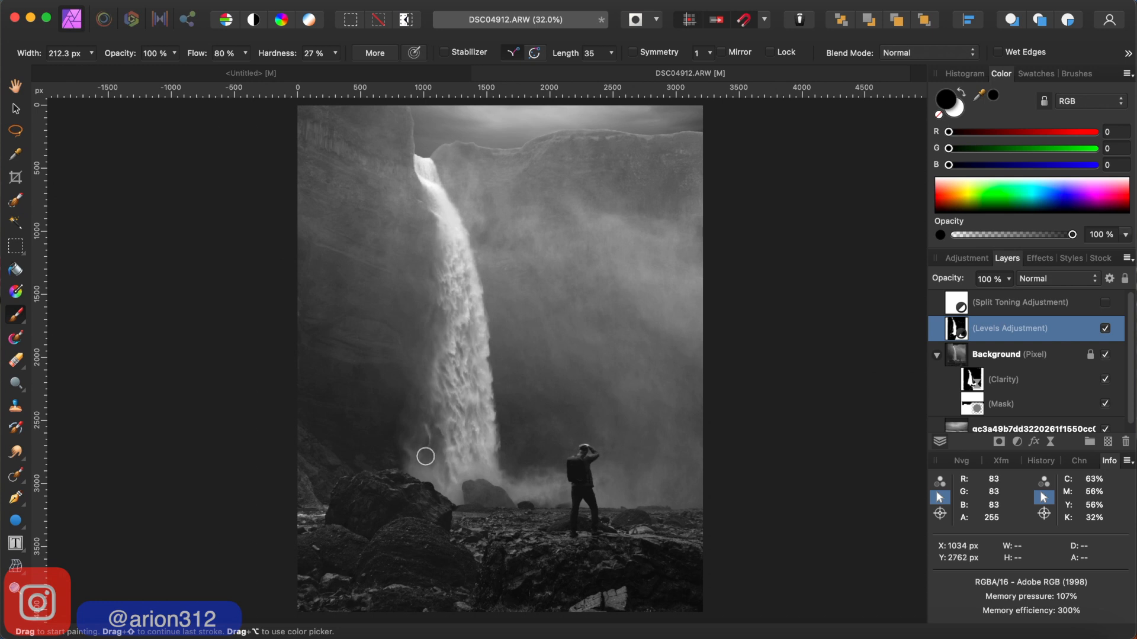
- Compare the image with and without the Clarity filter, leaving it visible, and look through the layer stack
{"action": "left_click", "coordinate": [1105, 379]}
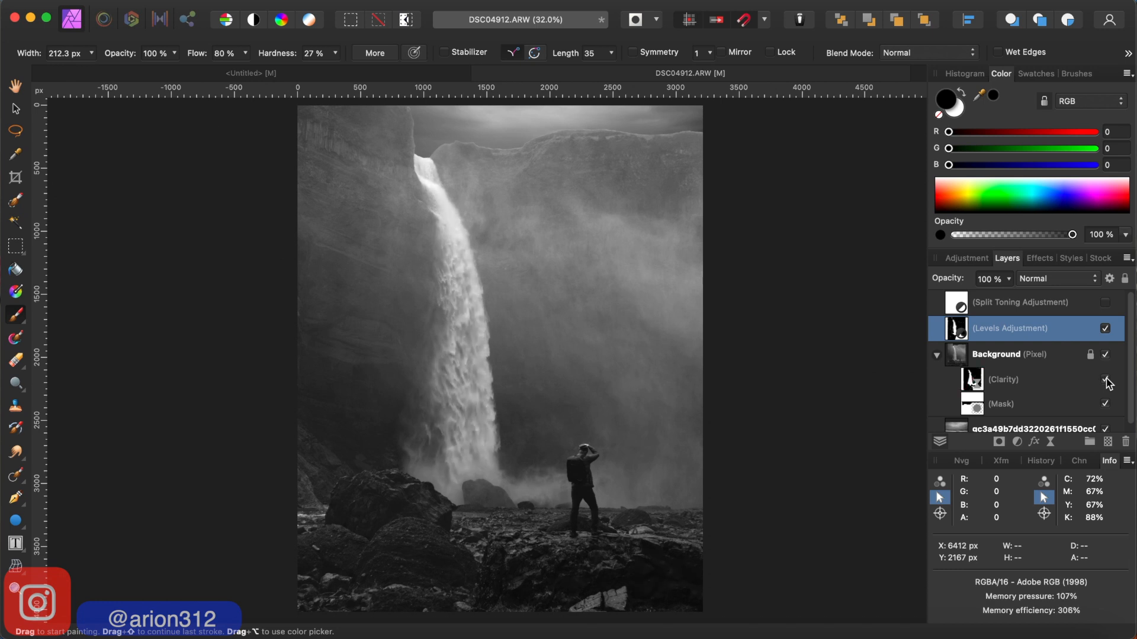
{"action": "left_click", "coordinate": [1106, 380]}
{"action": "left_click", "coordinate": [1105, 380]}
{"action": "scroll", "coordinate": [1106, 384], "scroll_direction": "down", "scroll_amount": 1}
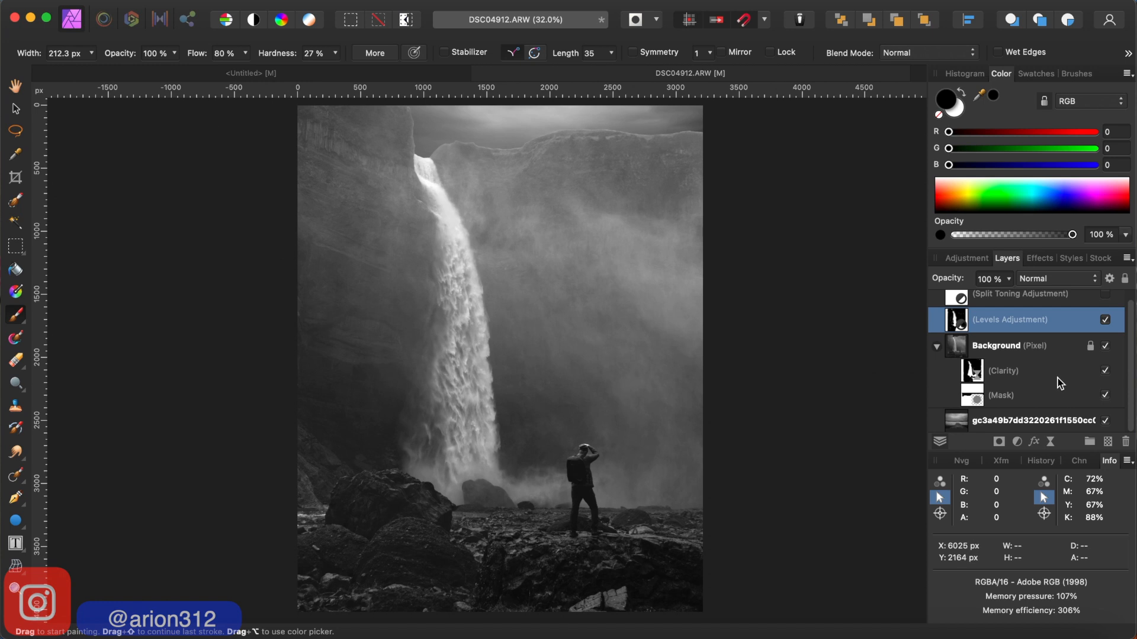
{"action": "scroll", "coordinate": [1059, 384], "scroll_direction": "up", "scroll_amount": 1}
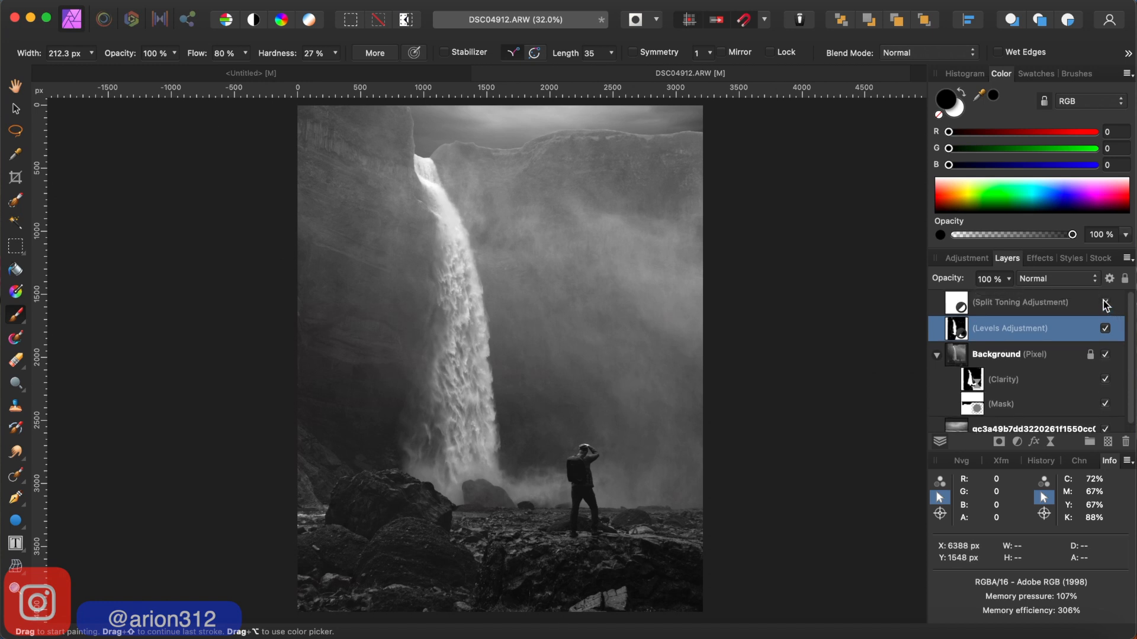